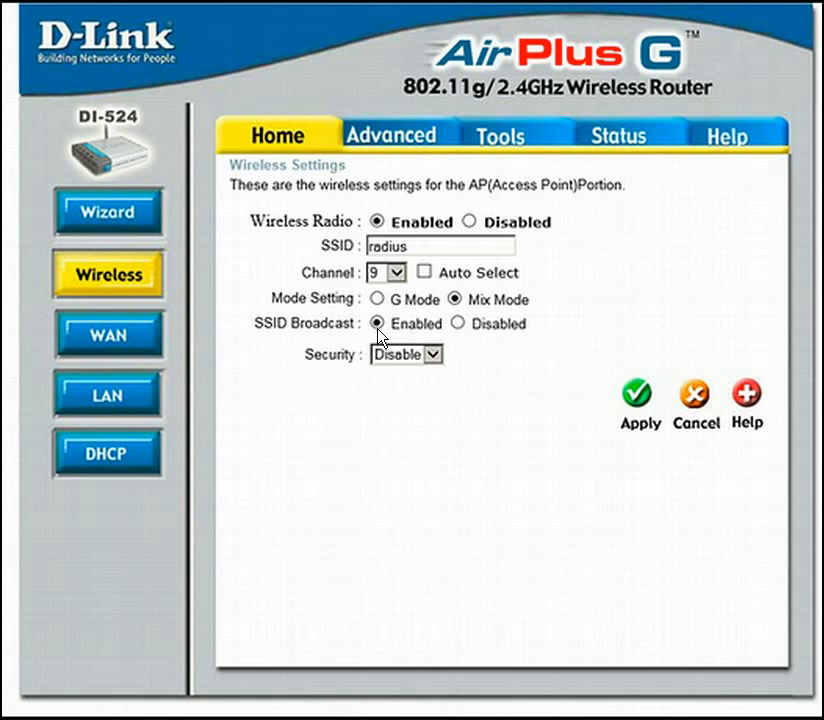
- Set the router's wireless security to WPA2 with EAP authentication
left_click(376, 362)
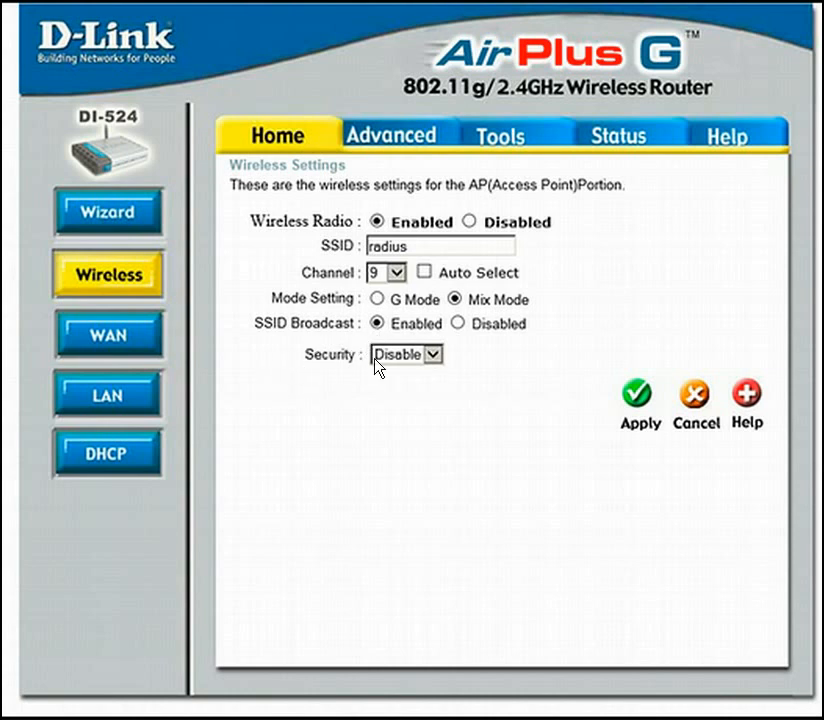
left_click(433, 355)
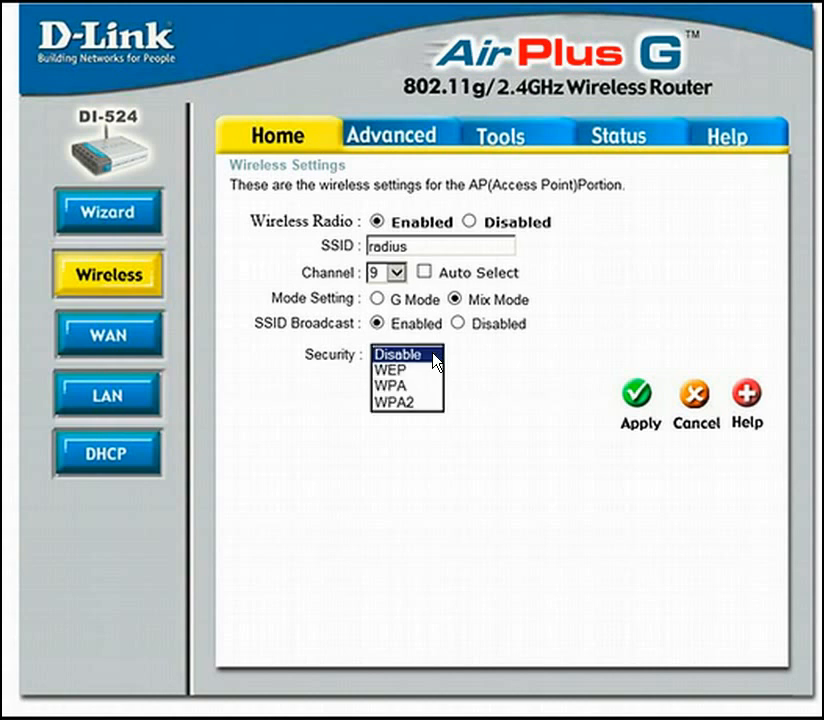
left_click(411, 404)
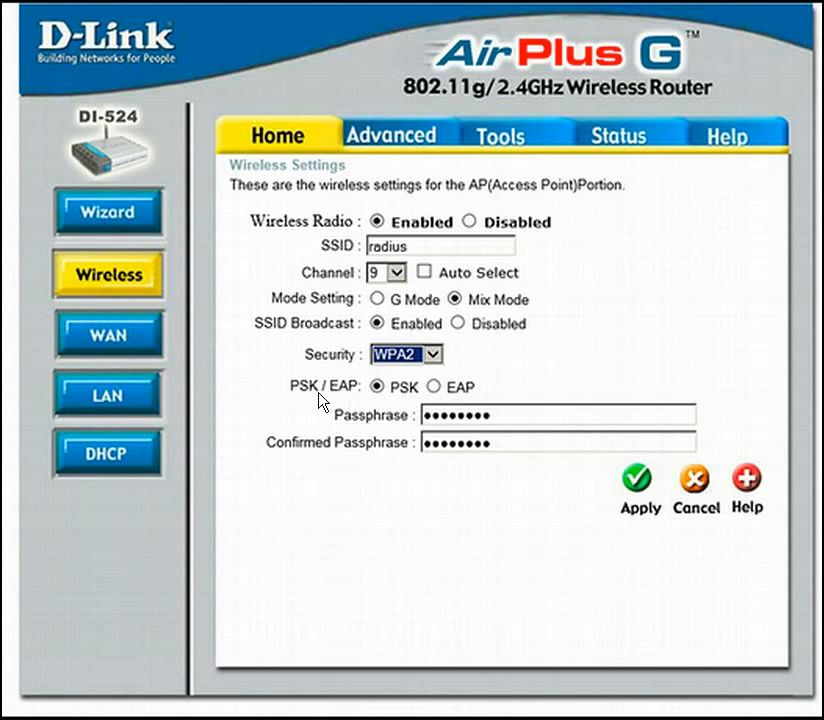
left_click(432, 388)
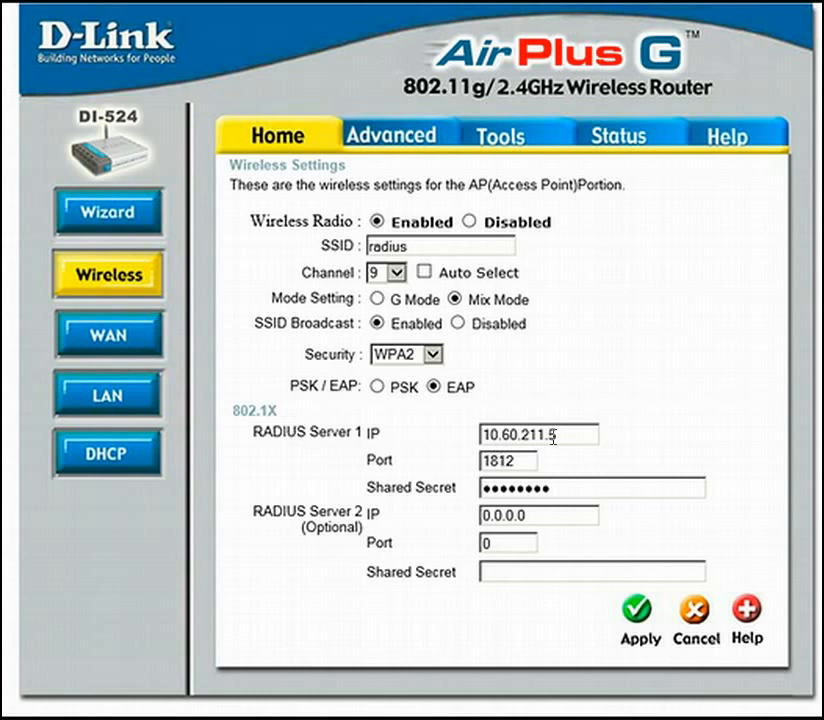
- Set the RADIUS Server 1 IP to 10.10.62.11 and enter its shared secret
left_click_drag(555, 435, 490, 440)
type("10.10.62.11")
left_click_drag(550, 489, 484, 494)
type("••••••••")
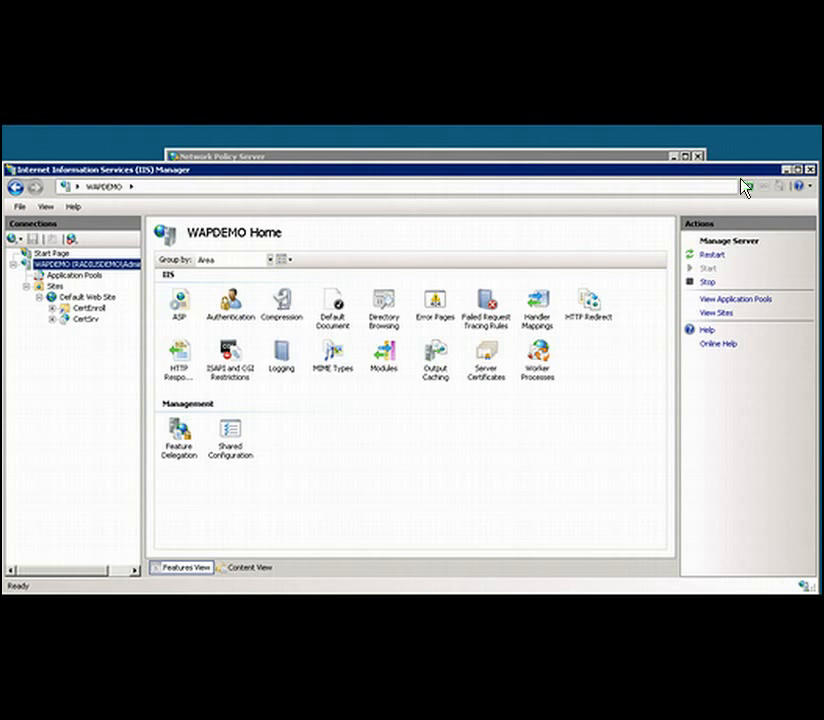
- Minimize IIS Manager and open the Certification Authority administrative tool on the server
left_click(786, 170)
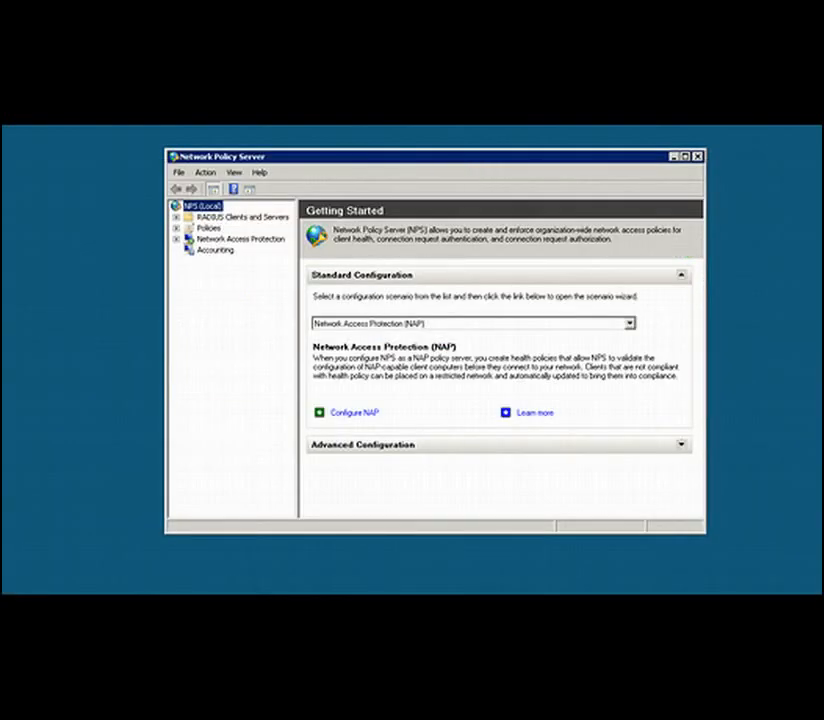
key("super")
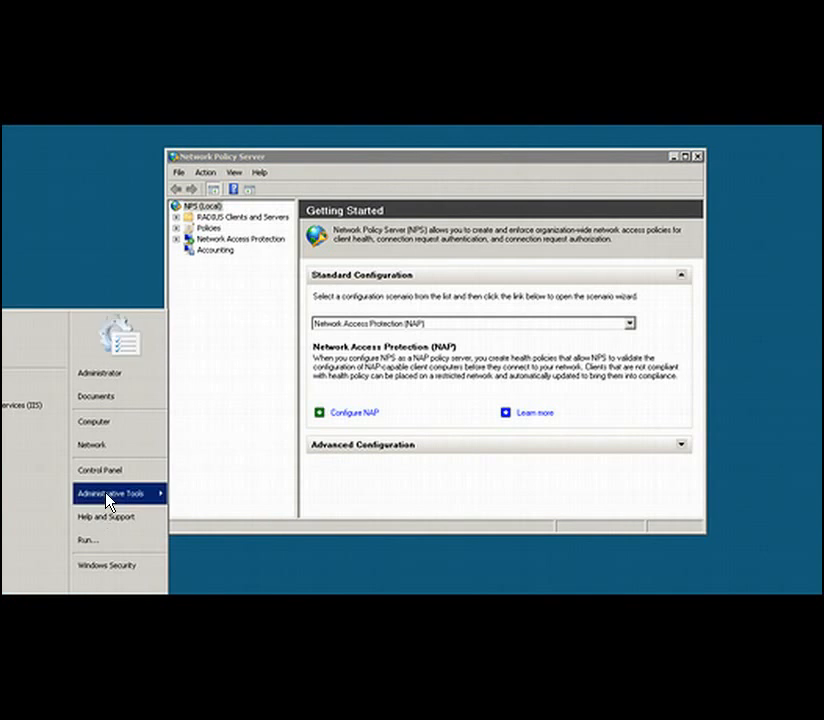
mouse_move(108, 500)
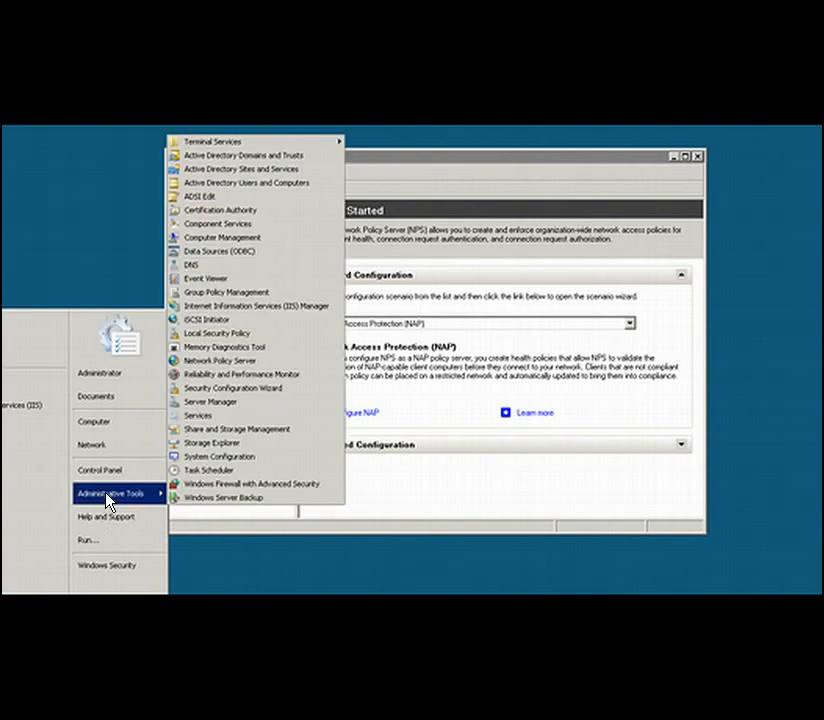
left_click(218, 222)
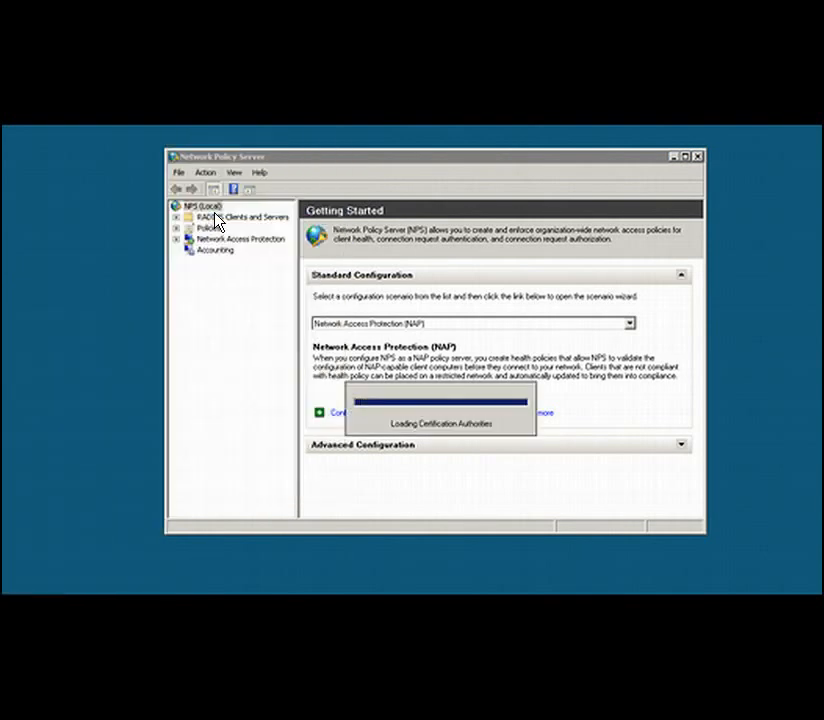
left_click_drag(210, 202, 275, 198)
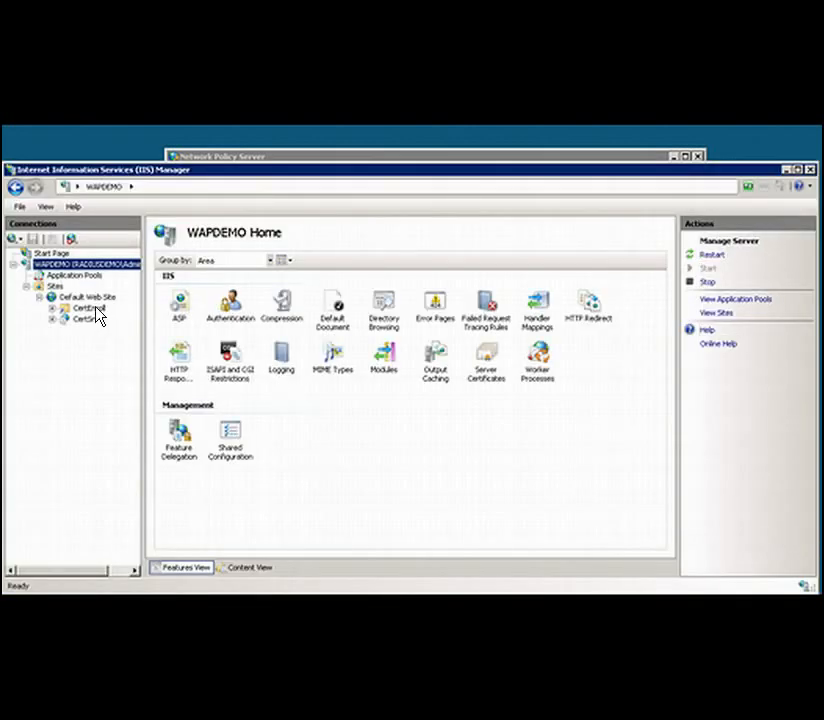
- Create a self-signed server certificate named RadiusDemo on the WAPDEMO server in IIS Manager
left_click(79, 298)
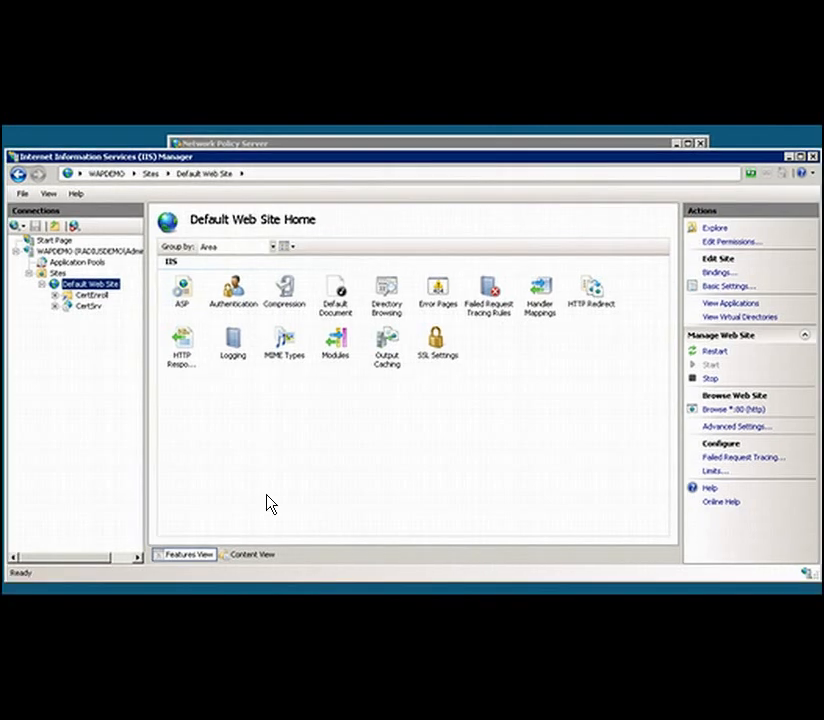
left_click(76, 253)
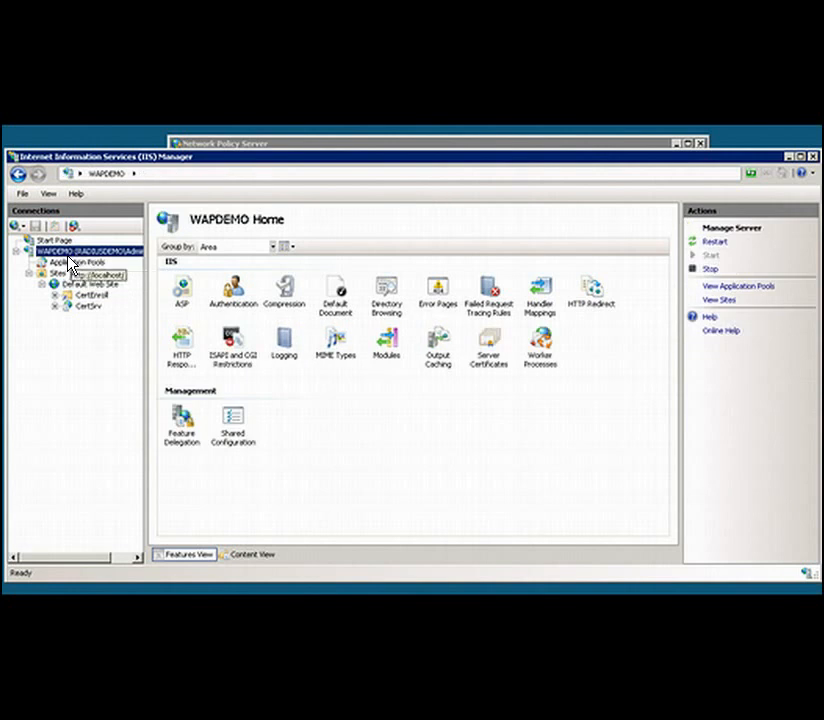
left_click(488, 350)
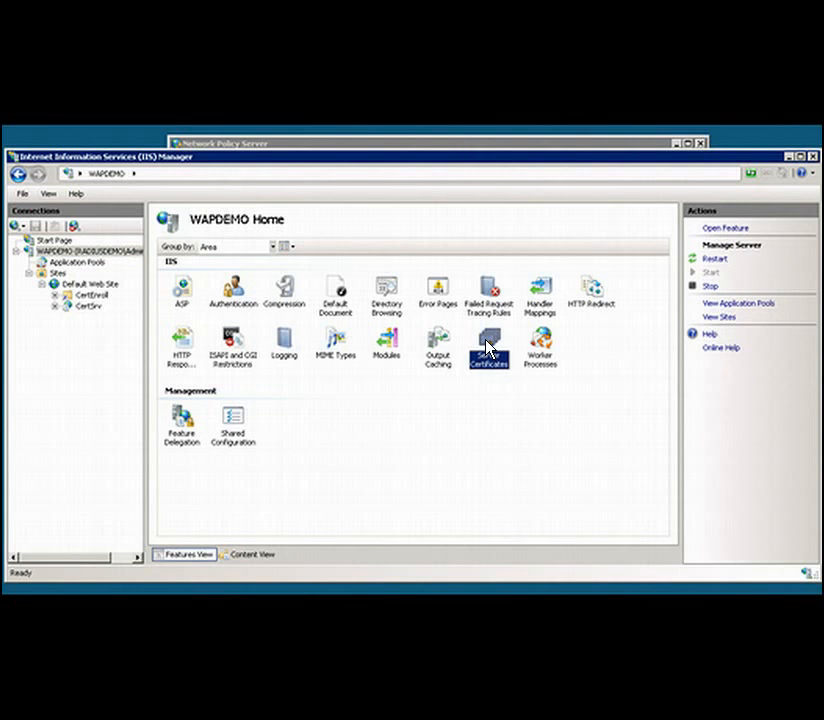
double_click(488, 348)
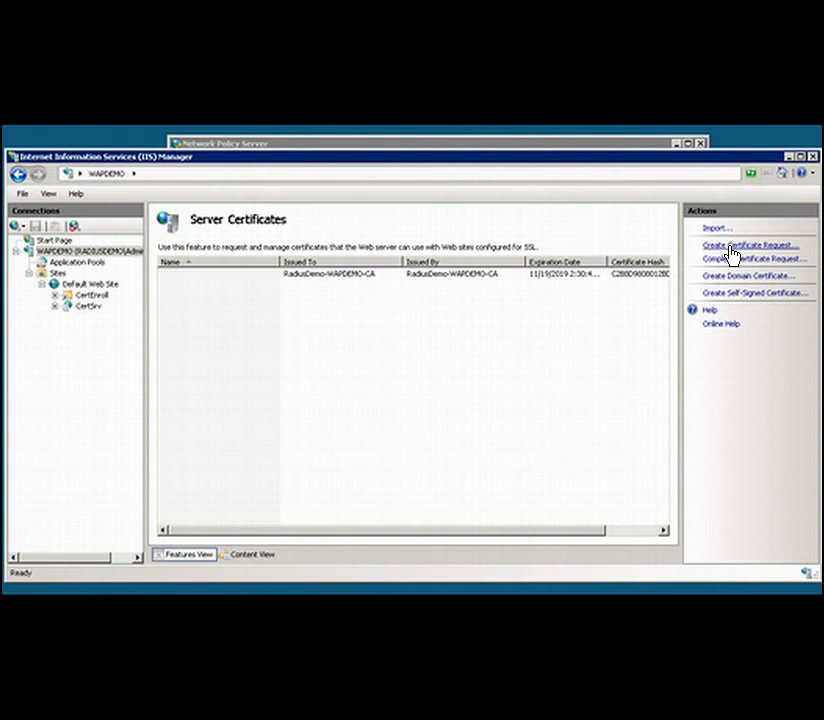
left_click(738, 296)
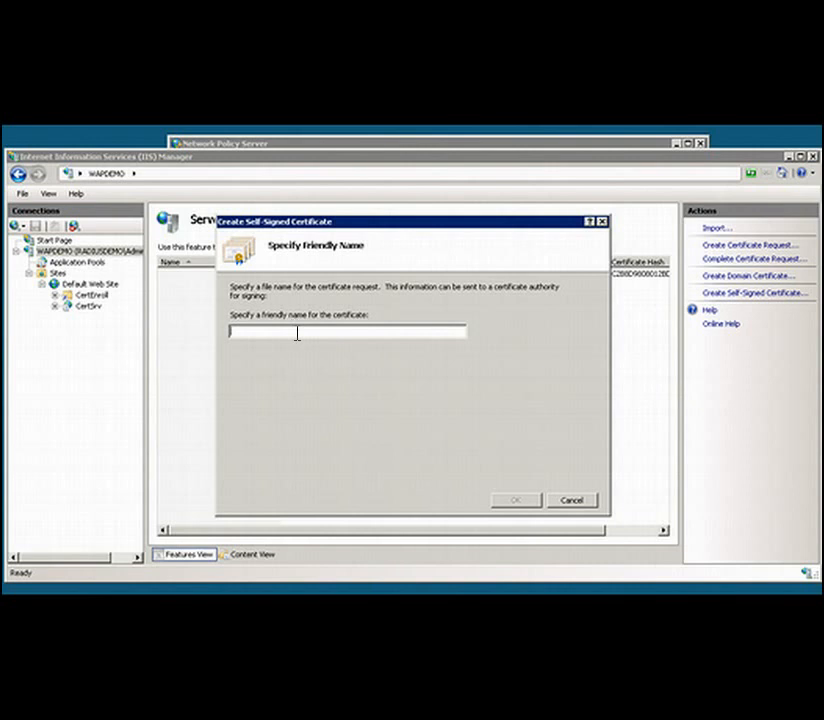
type("Radi")
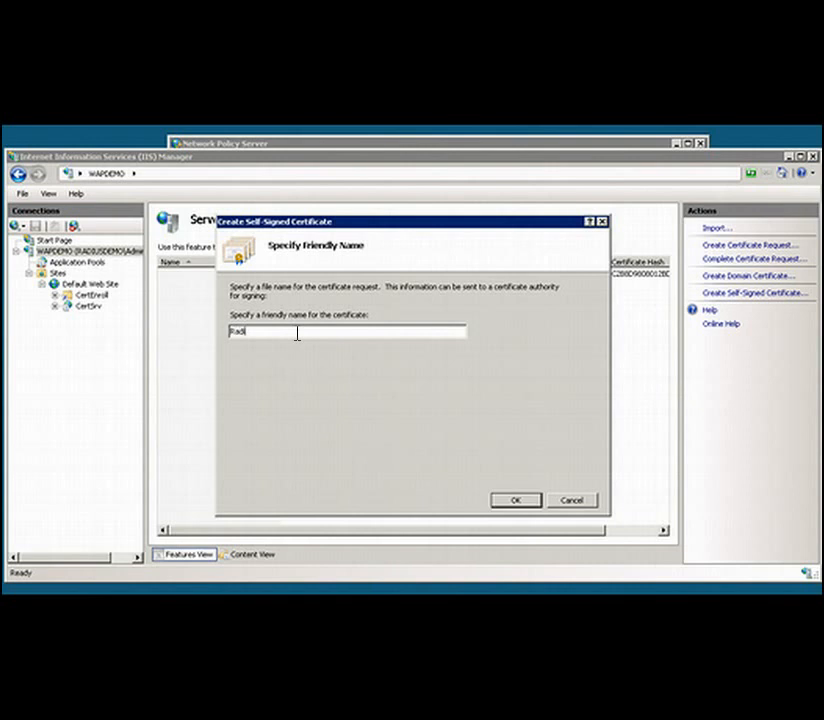
type("usDemo")
left_click(516, 500)
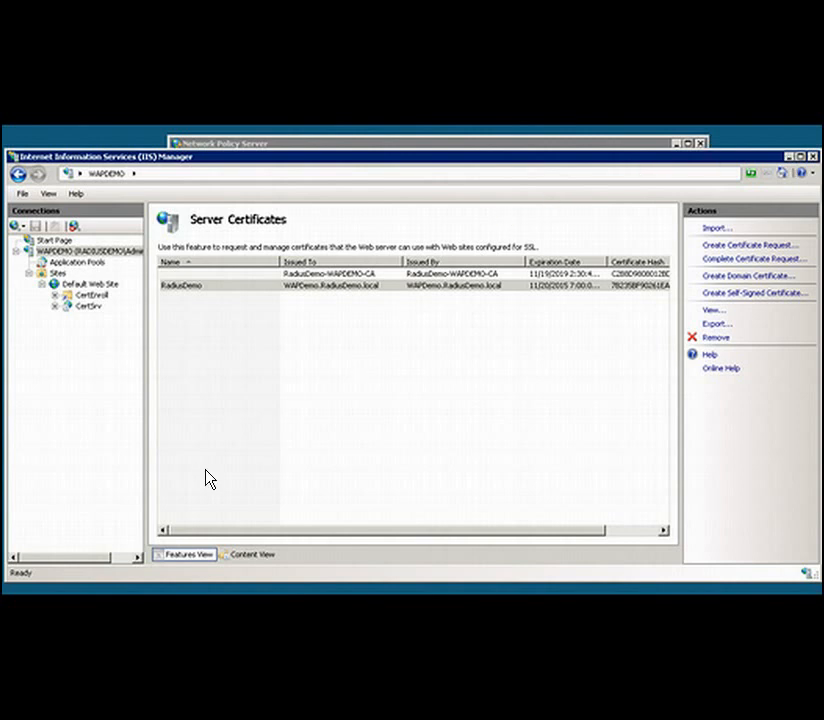
left_click(434, 410)
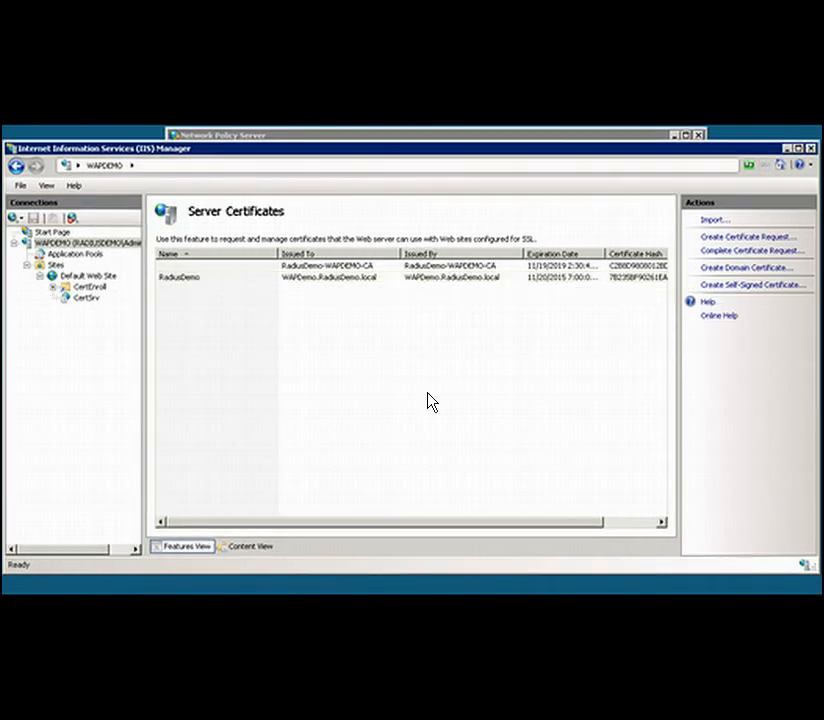
- Examine the SSL settings of the CertSrv application and the site bindings of the Default Web Site
left_click(86, 298)
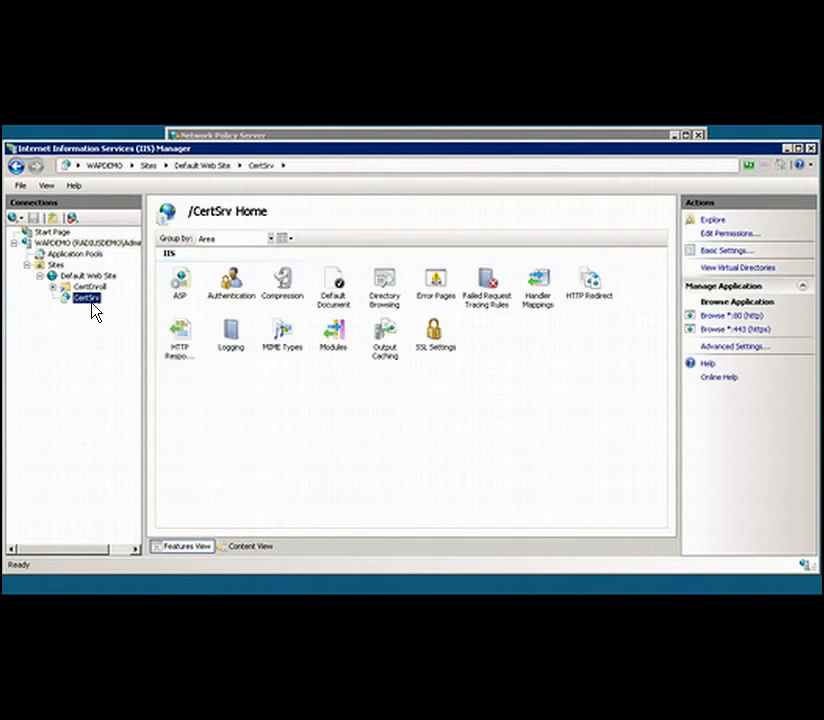
double_click(436, 332)
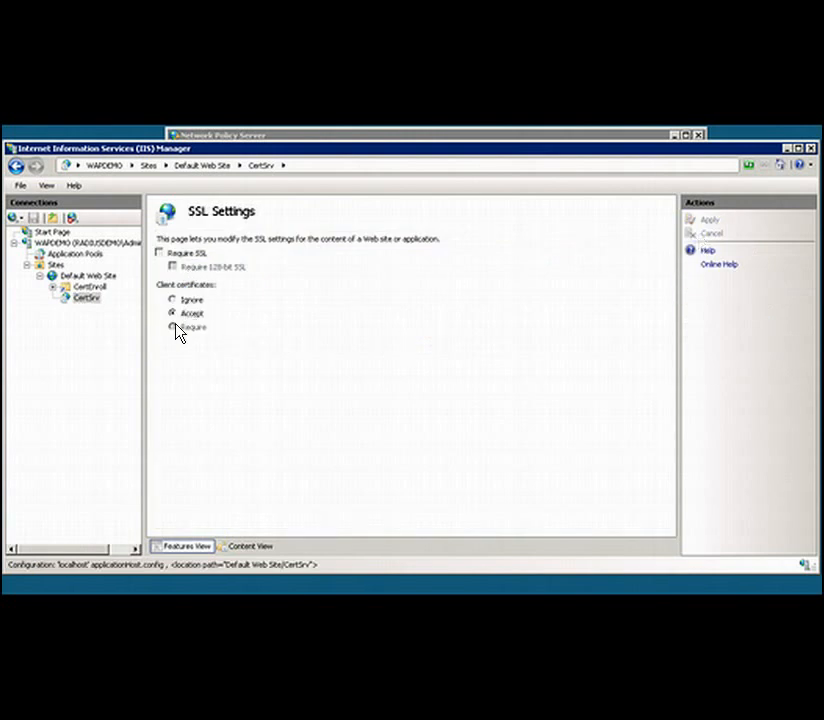
right_click(91, 304)
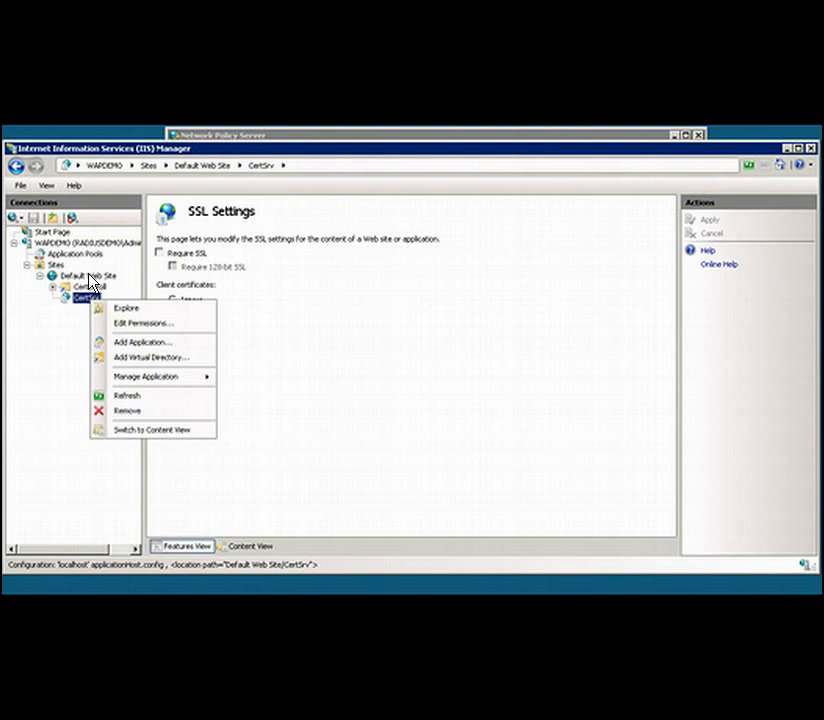
left_click(91, 283)
right_click(91, 283)
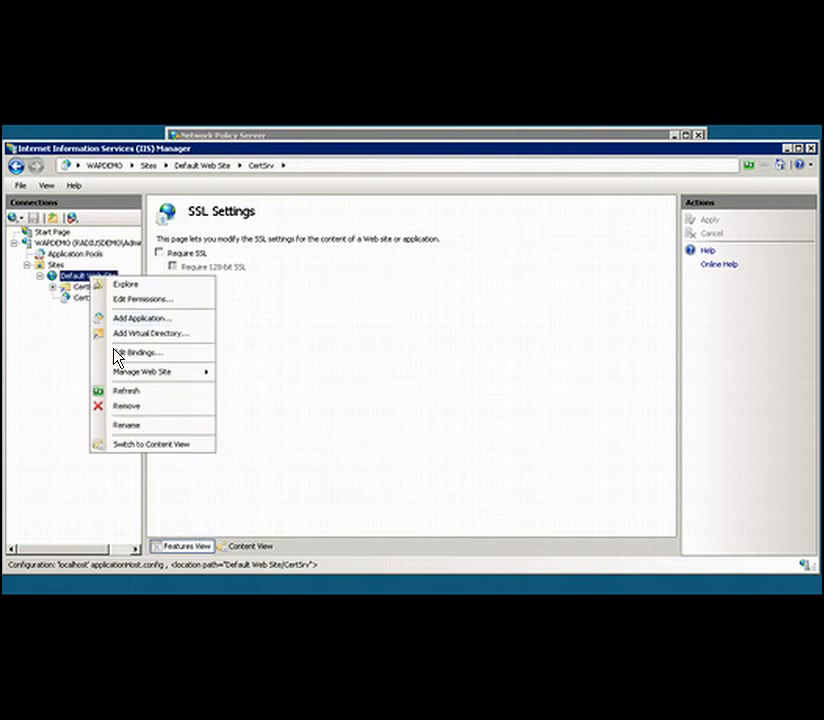
left_click(138, 353)
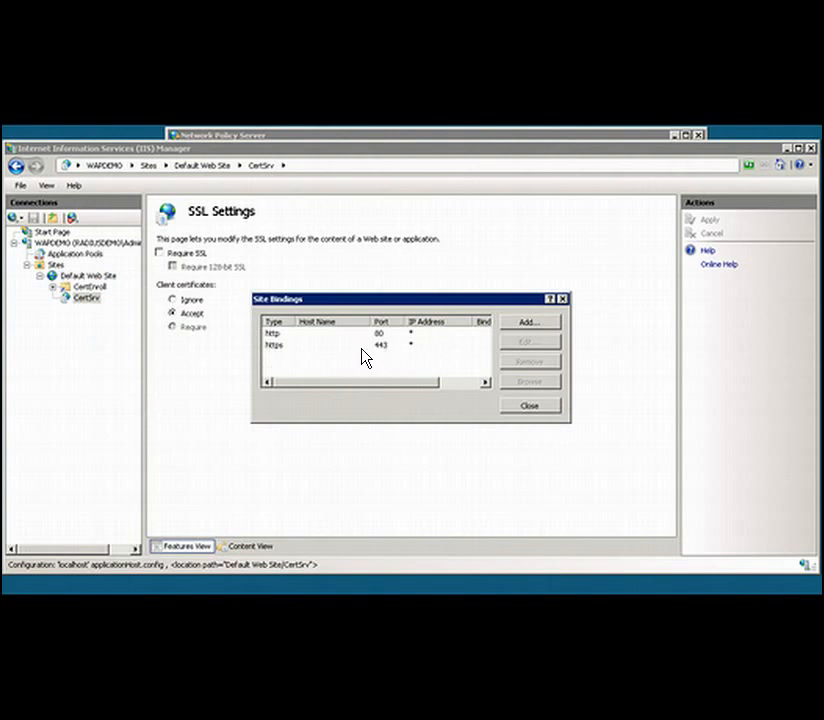
left_click_drag(405, 387, 380, 387)
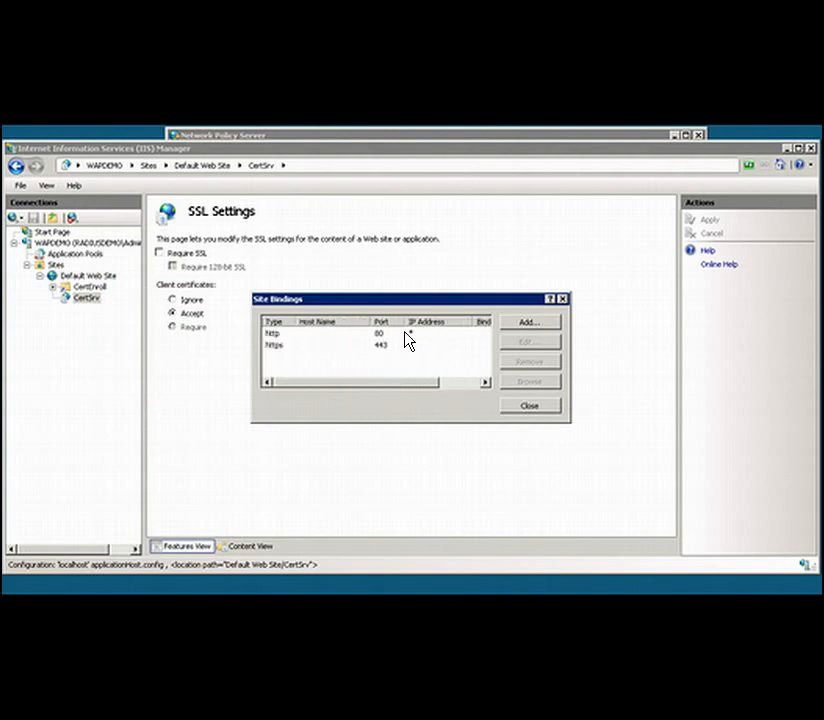
left_click(527, 406)
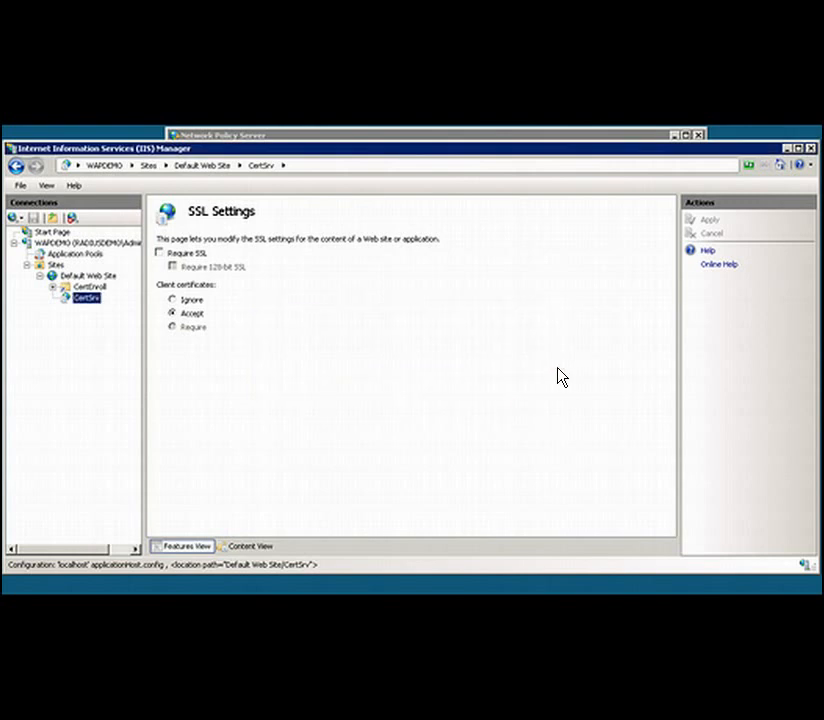
left_click(787, 148)
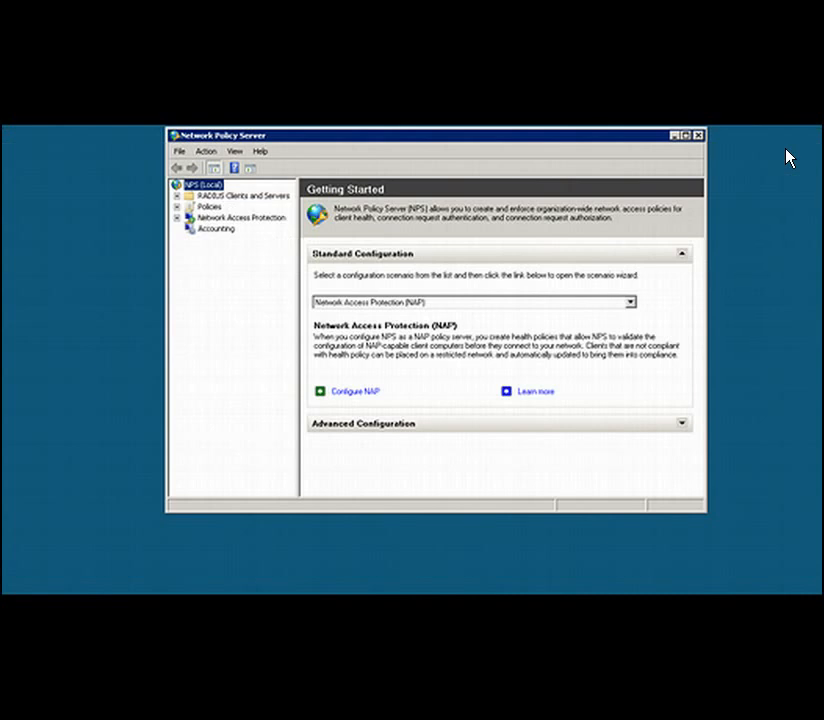
left_click(675, 136)
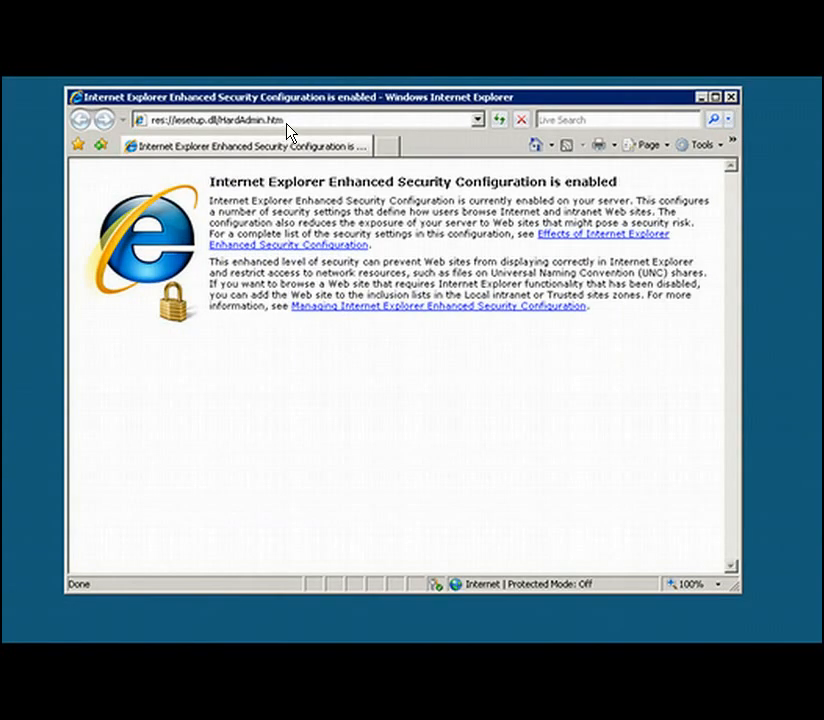
left_click(286, 124)
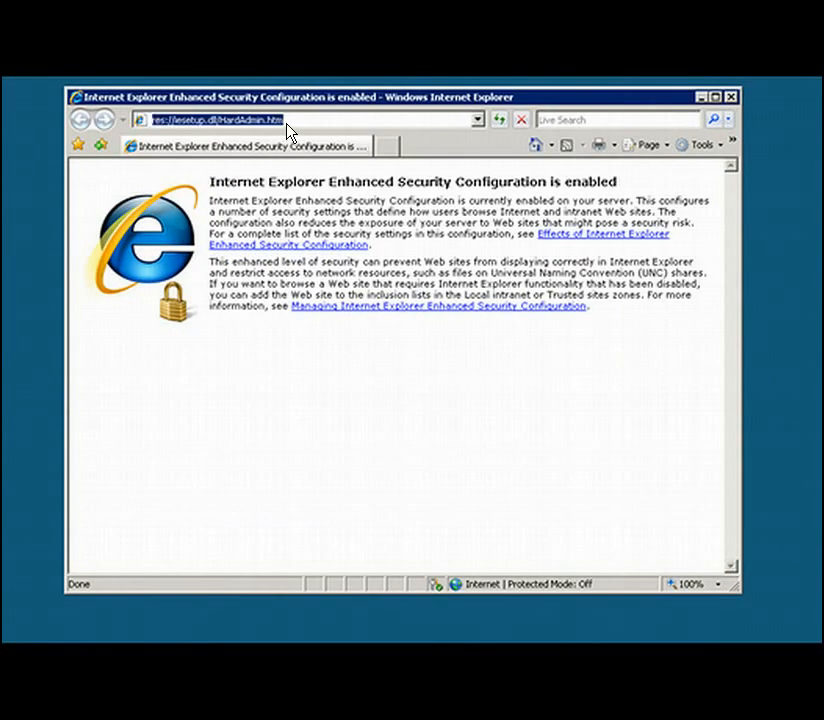
type("h")
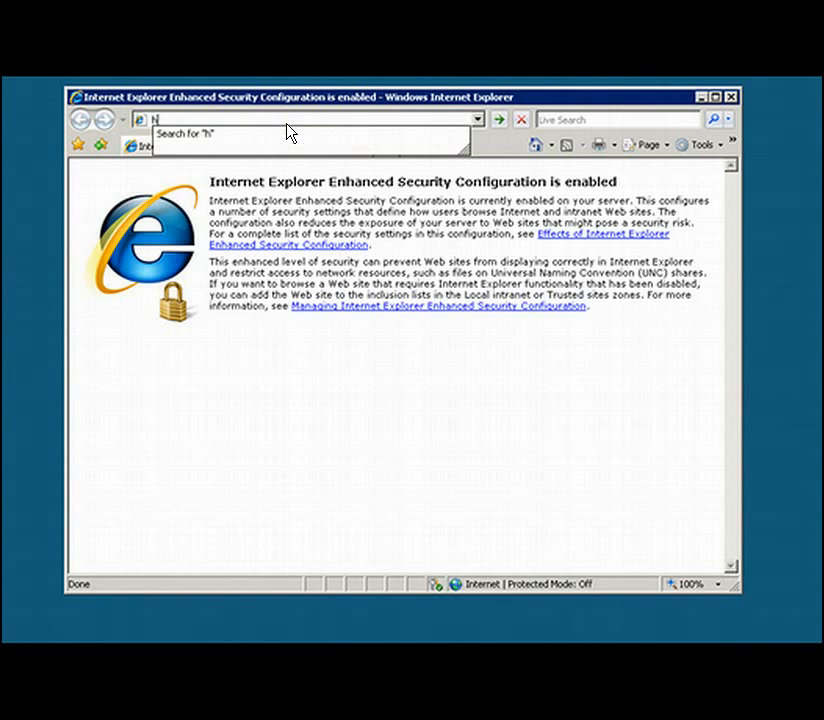
type("ttps://")
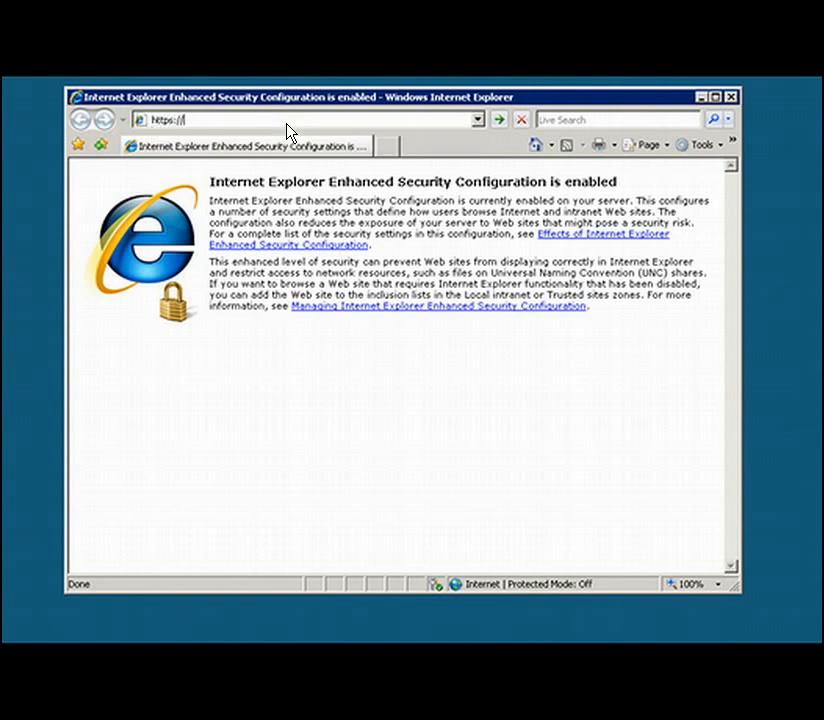
type("10.10.62.11/certsrv")
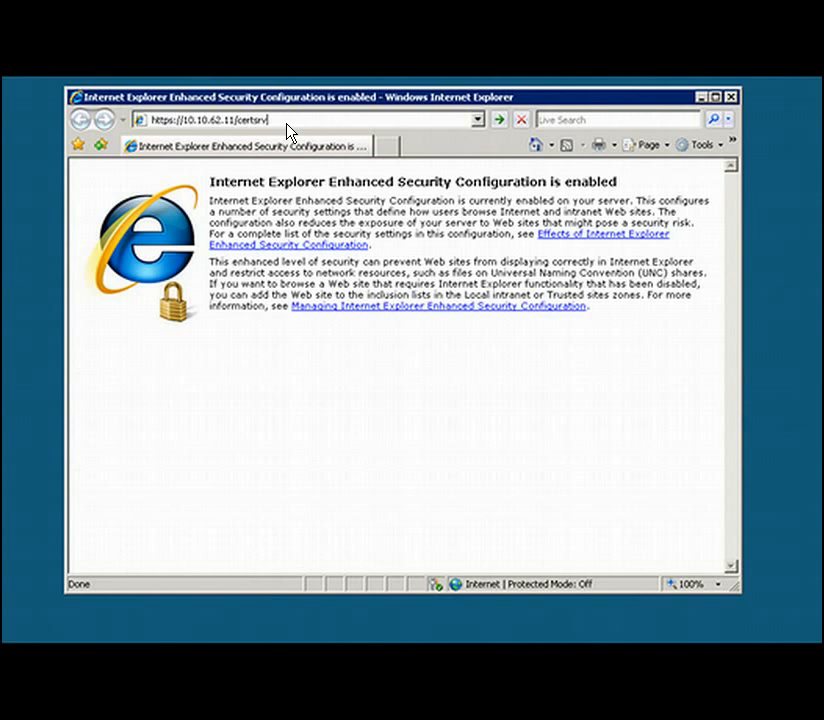
key("Return")
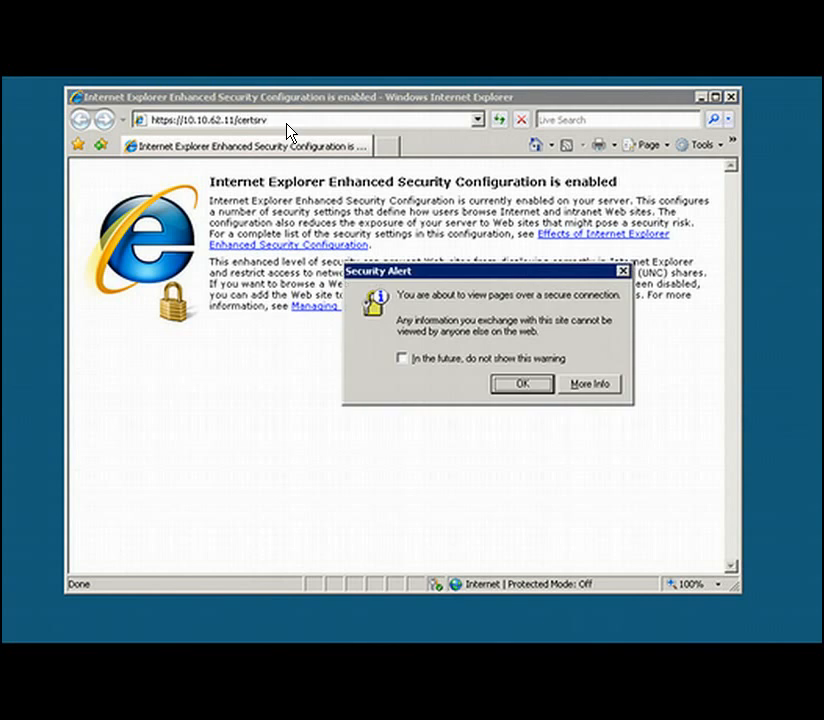
- Accept the security alerts, continuing past the certificate warning without choosing a client certificate, to load the Certificate Services site
left_click(522, 384)
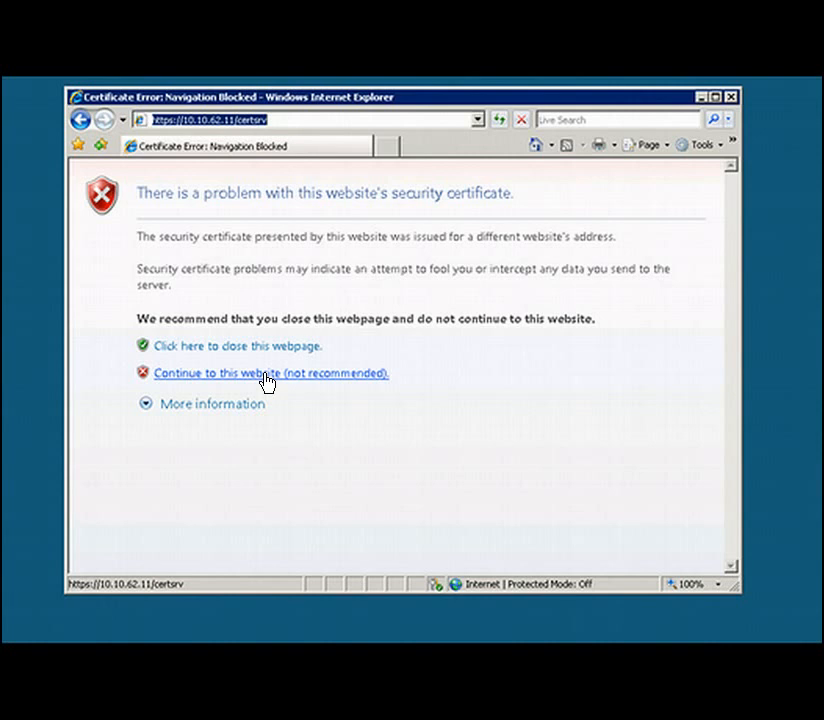
left_click(265, 376)
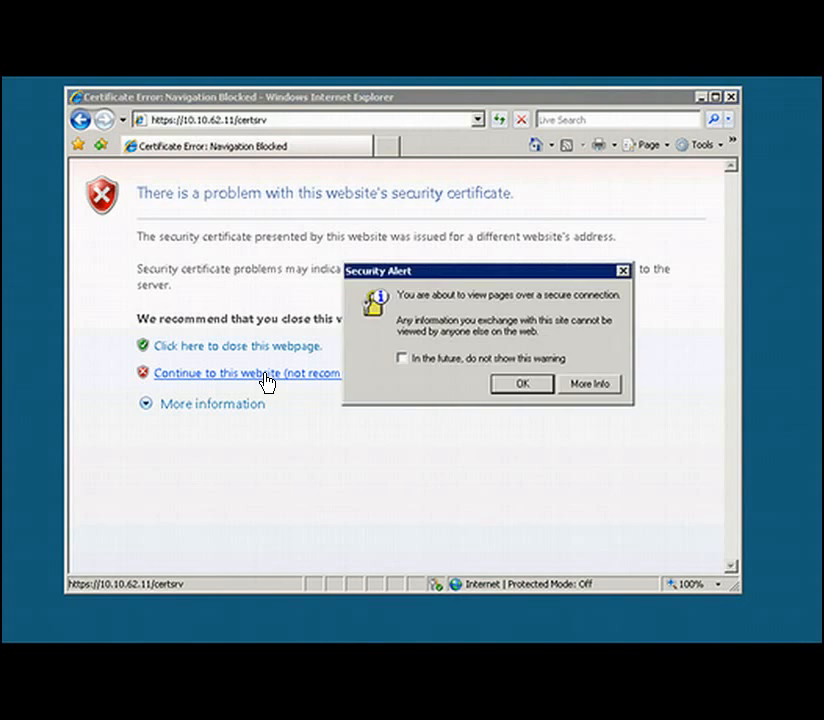
left_click(537, 390)
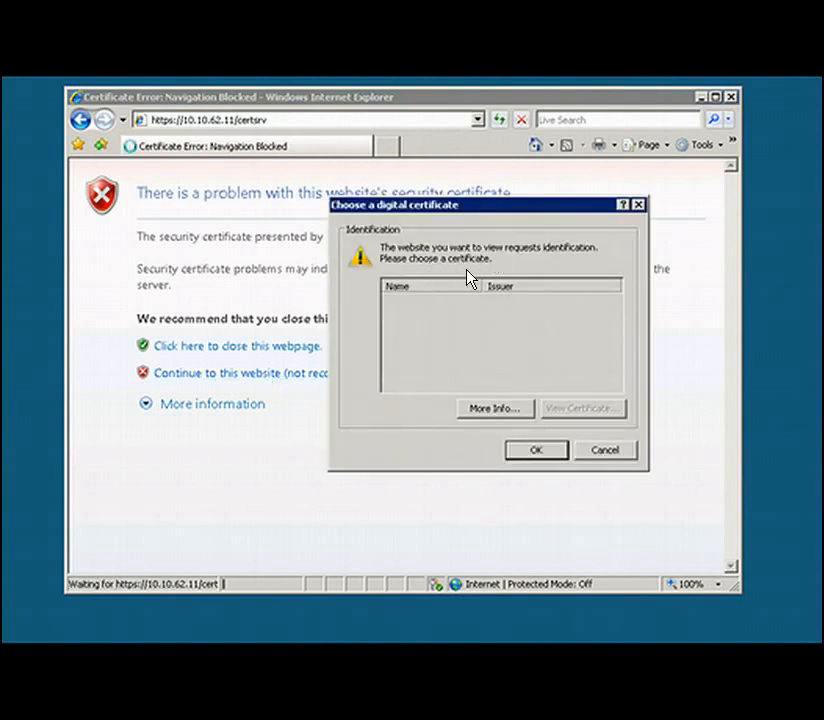
left_click(532, 450)
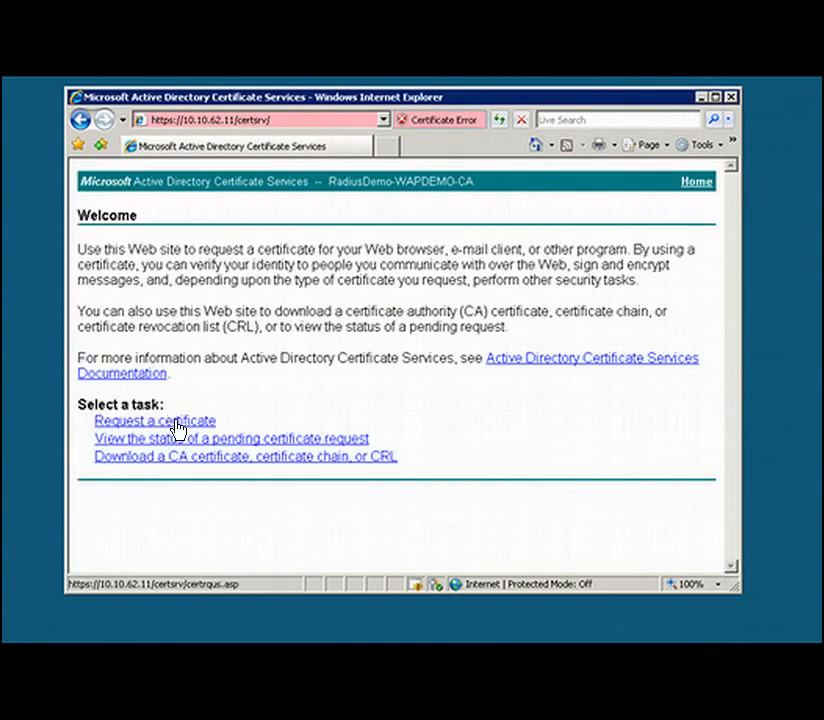
- Review the site's certificate error details and open the advanced form for creating and submitting a request to this CA
left_click(420, 129)
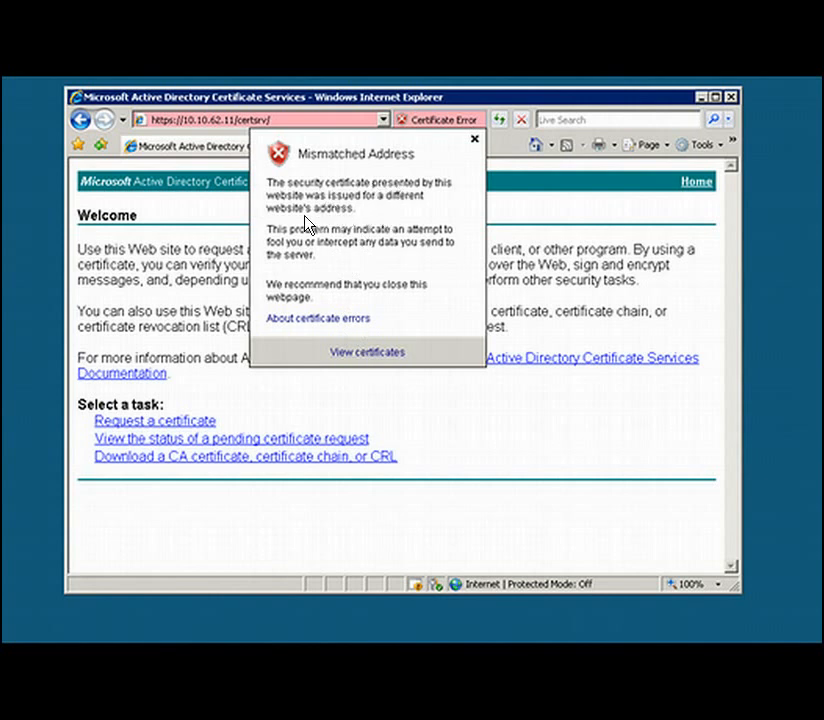
left_click(474, 141)
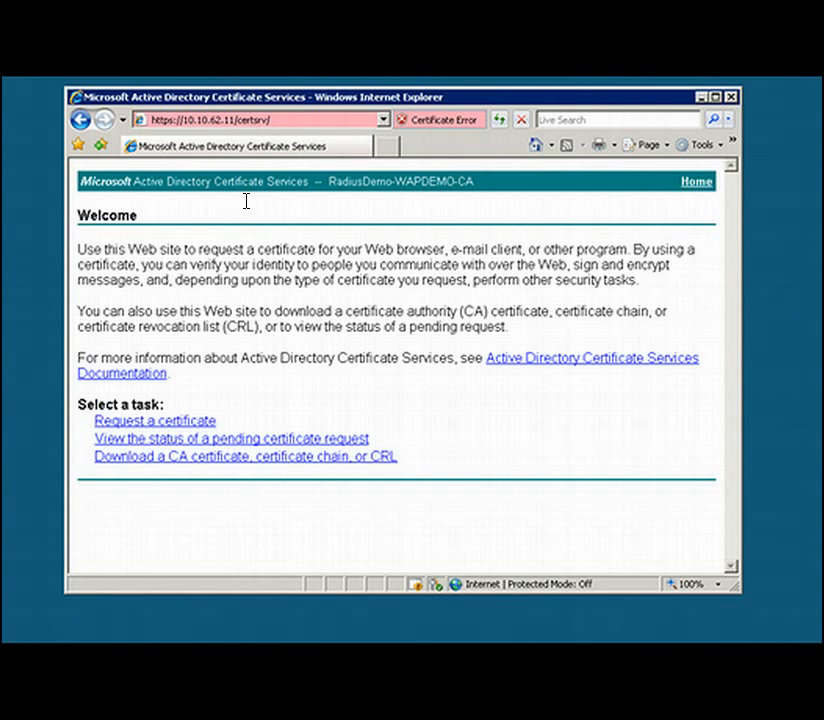
left_click(187, 428)
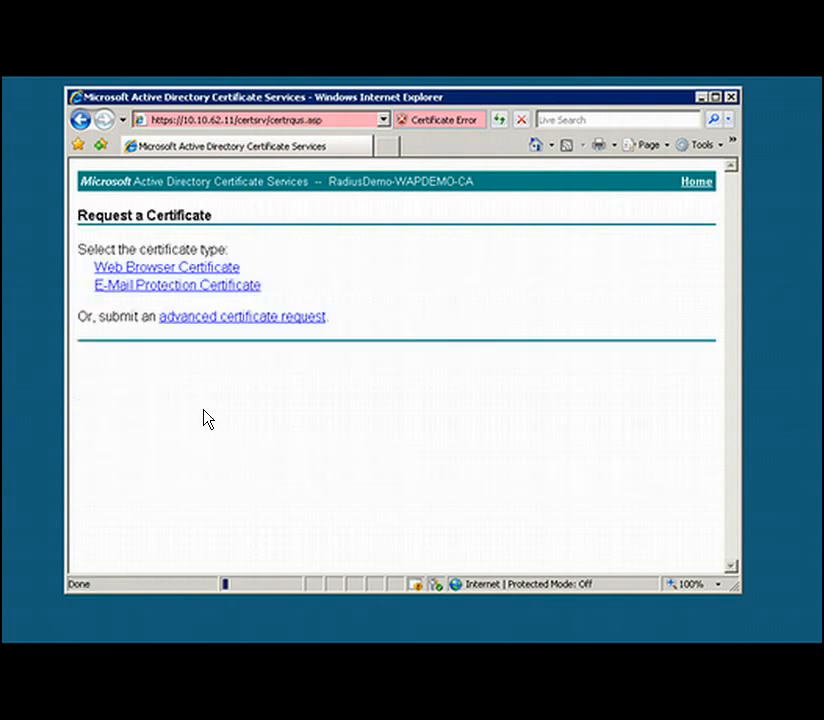
left_click(210, 318)
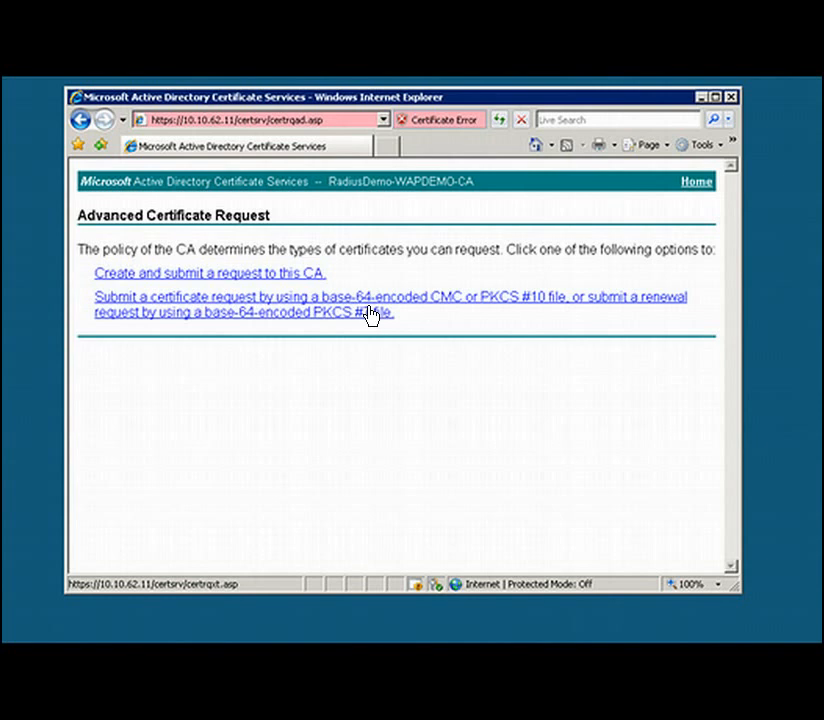
left_click(273, 280)
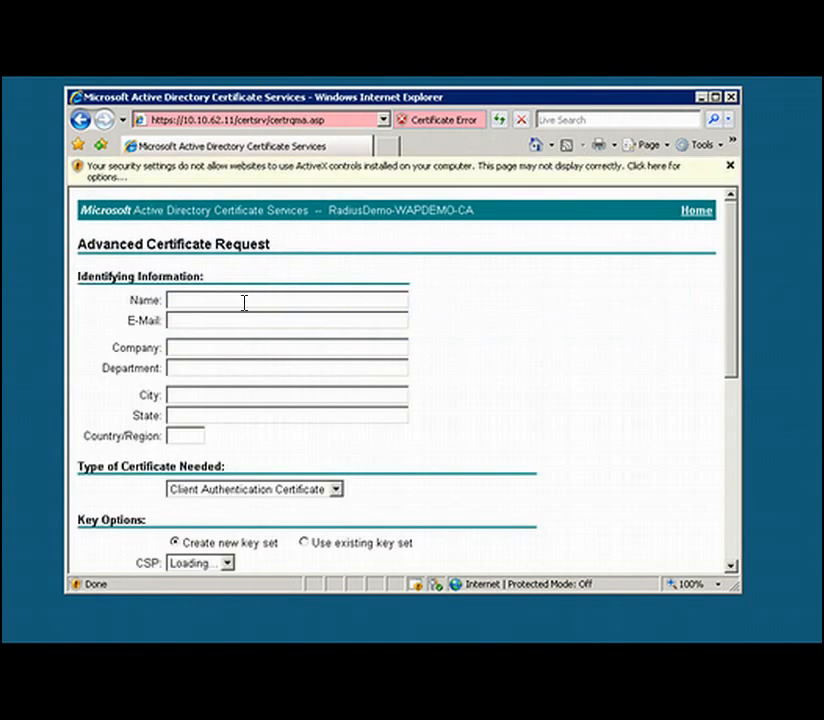
- Enter wpademo.radiusdemo.local as the request's name, fill in the contact's e-mail, and set the company to ecpi
left_click(192, 302)
type("wpademo.radiusdemo.local")
key("Tab")
type("me@you.com")
key("Tab")
type("ecpi")
key("Tab")
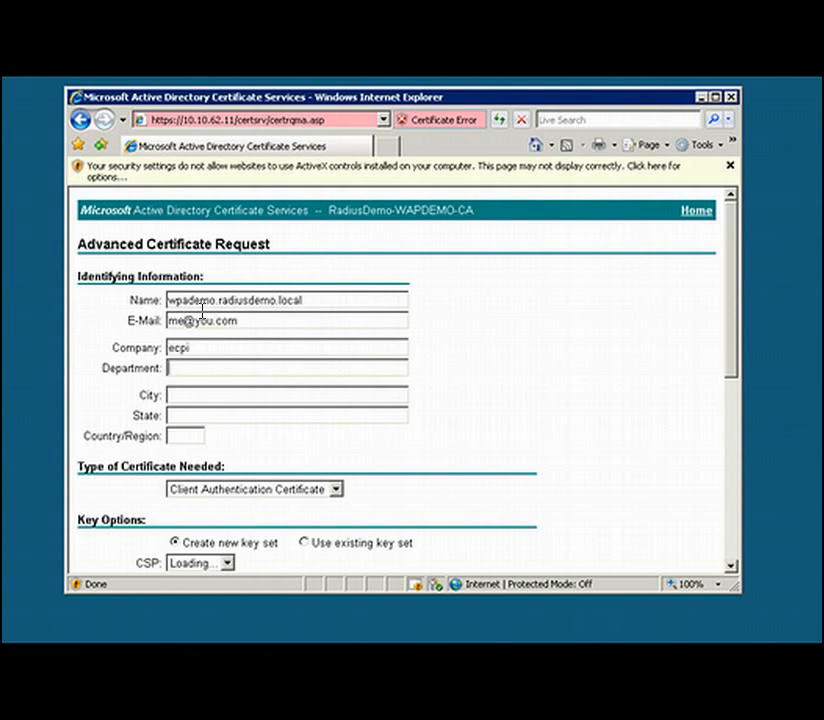
- Complete the identifying information with department IT, city Salem, state VA and country US
type("IT")
key("Tab")
type("Salem")
key("Tab")
type("VA")
key("Tab")
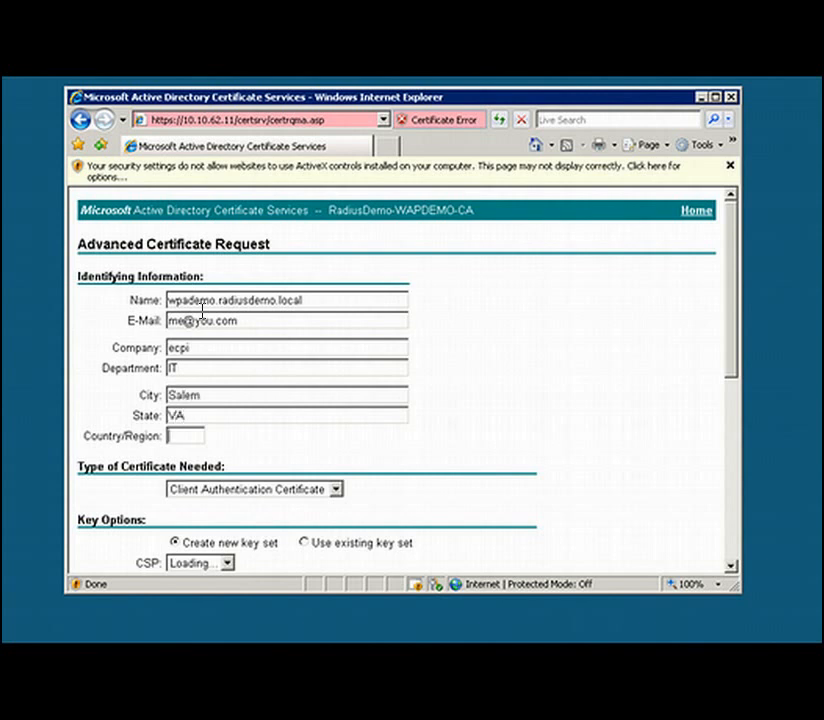
type("US")
- Choose Server Authentication Certificate as the certificate type and mark the keys as exportable
left_click(336, 490)
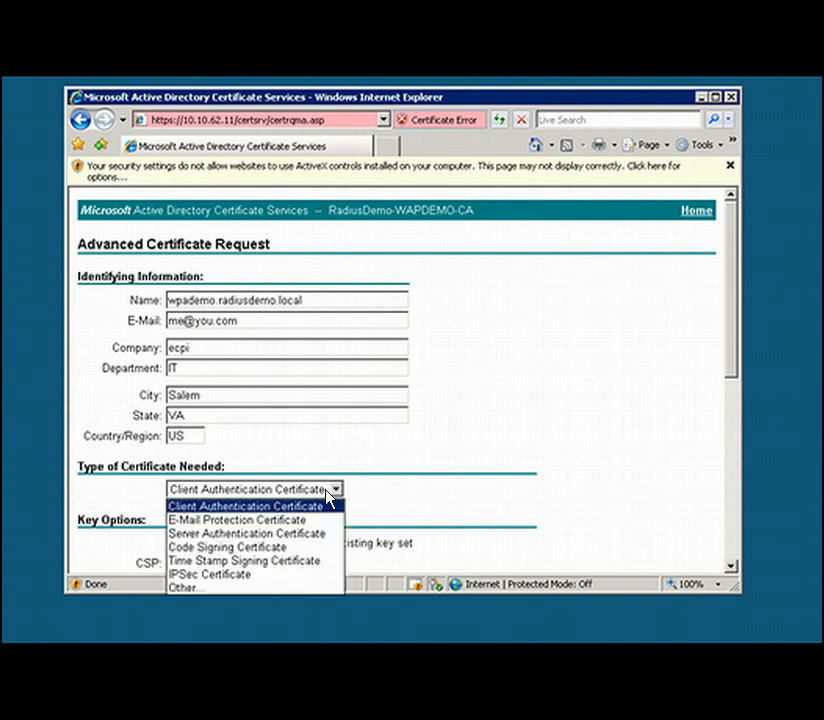
left_click(297, 540)
left_click(482, 451)
scroll(528, 434, "down", 1)
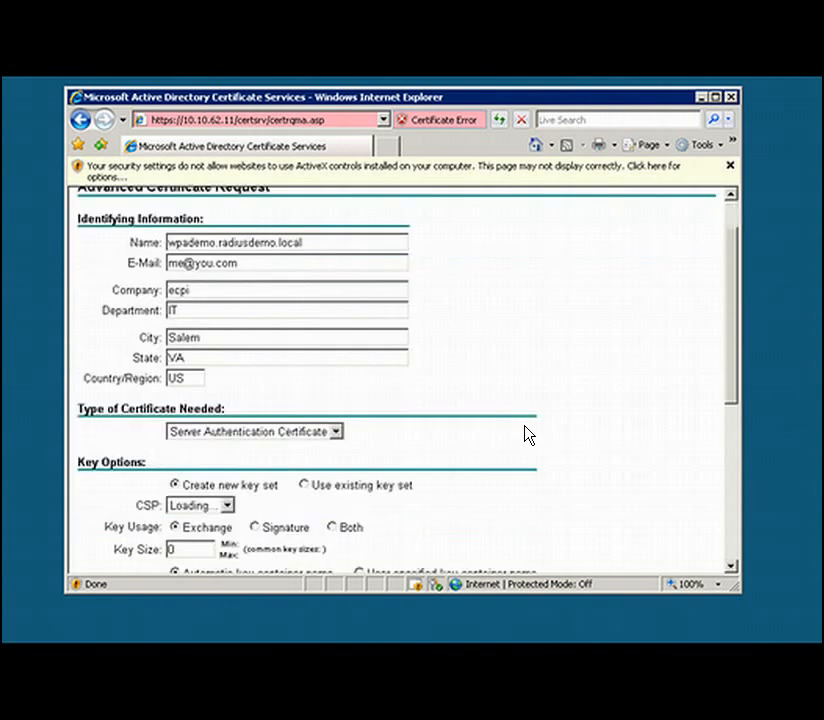
scroll(528, 434, "down", 2)
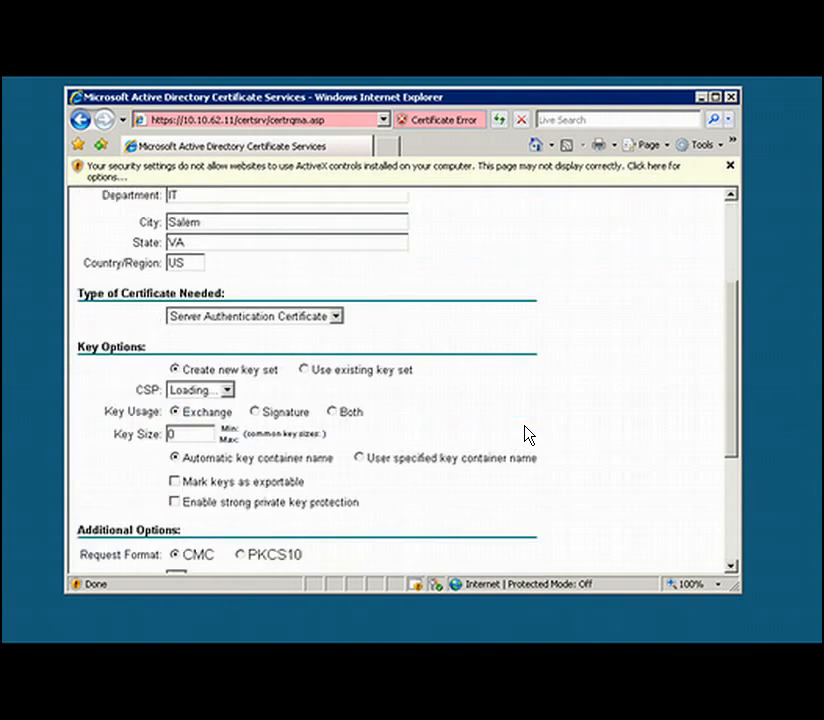
scroll(528, 434, "down", 1)
scroll(450, 437, "up", 1)
left_click(174, 482)
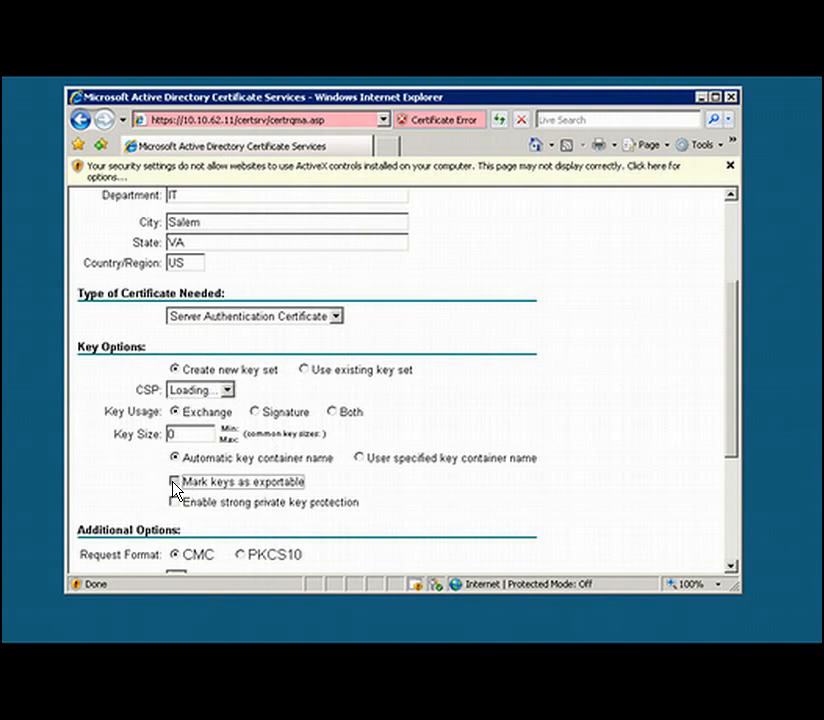
left_click(601, 431)
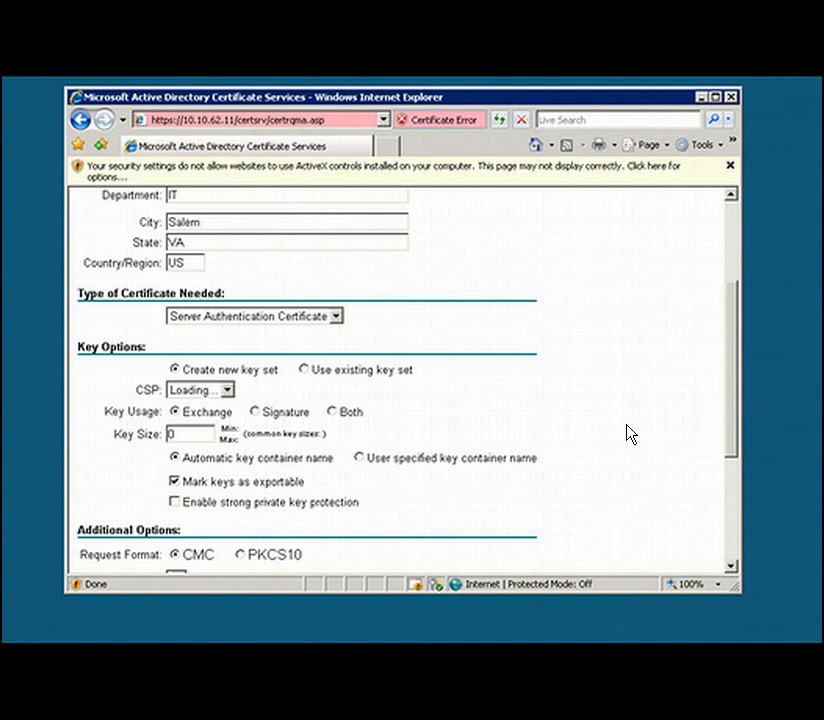
- Give the certificate the friendly name RadiusAuth and try to submit the request
left_click_drag(733, 400, 735, 493)
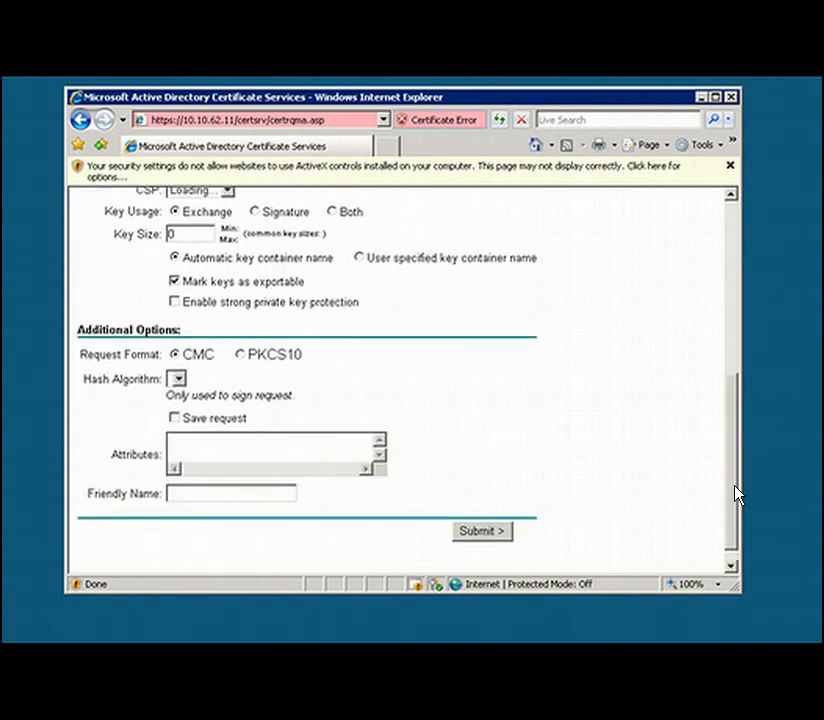
left_click(213, 489)
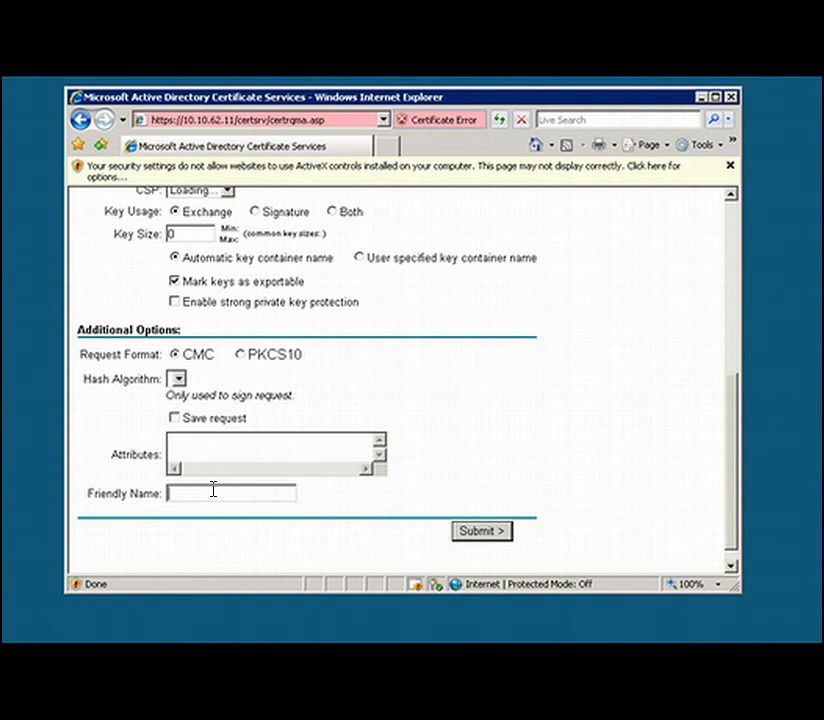
type("RadiusAuth")
left_click(478, 536)
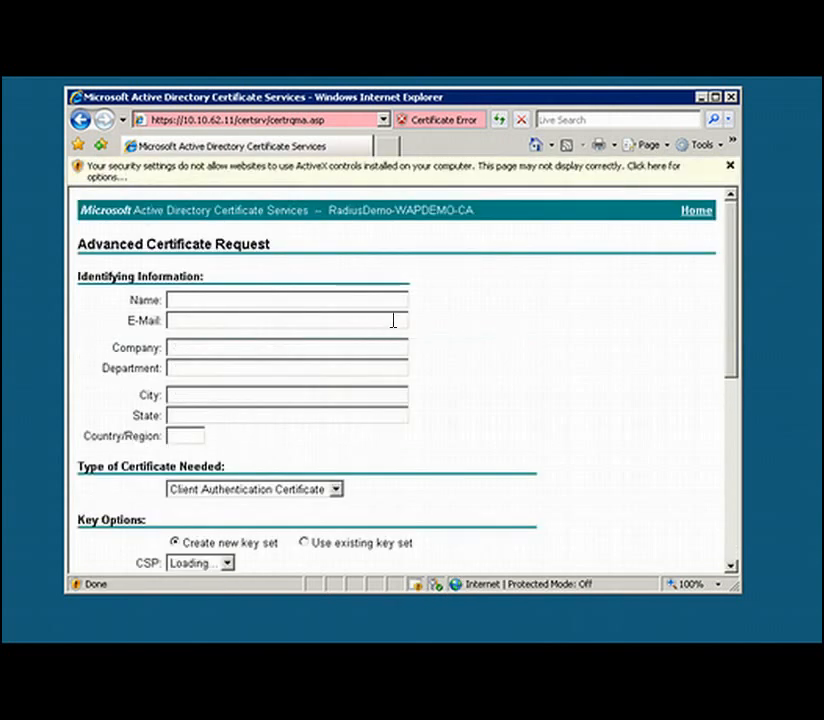
scroll(519, 375, "down", 7)
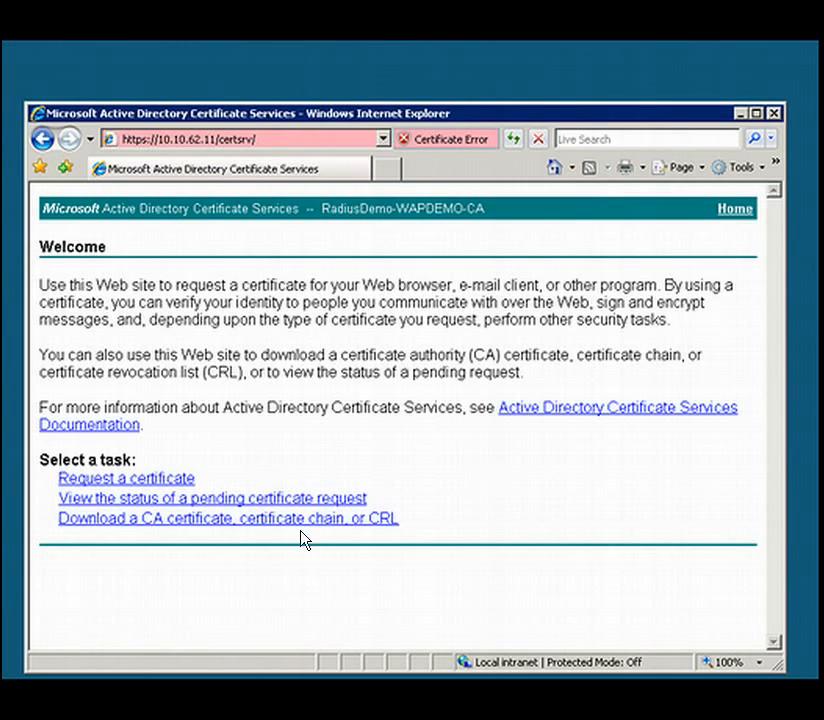
- Start a fresh advanced certificate request to this CA and enter wpademo.radiusdemo.local as the name
left_click(158, 479)
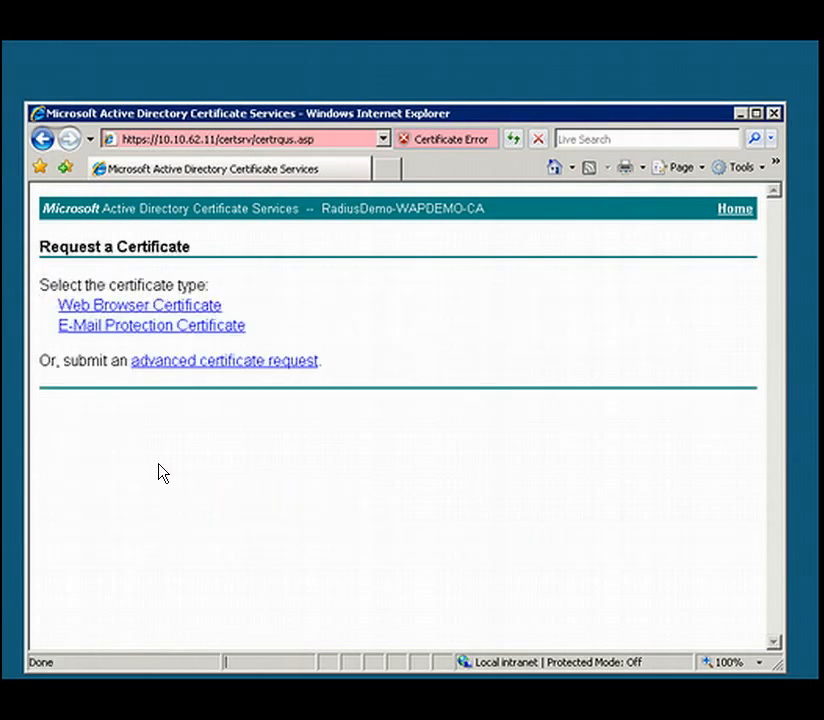
left_click(203, 366)
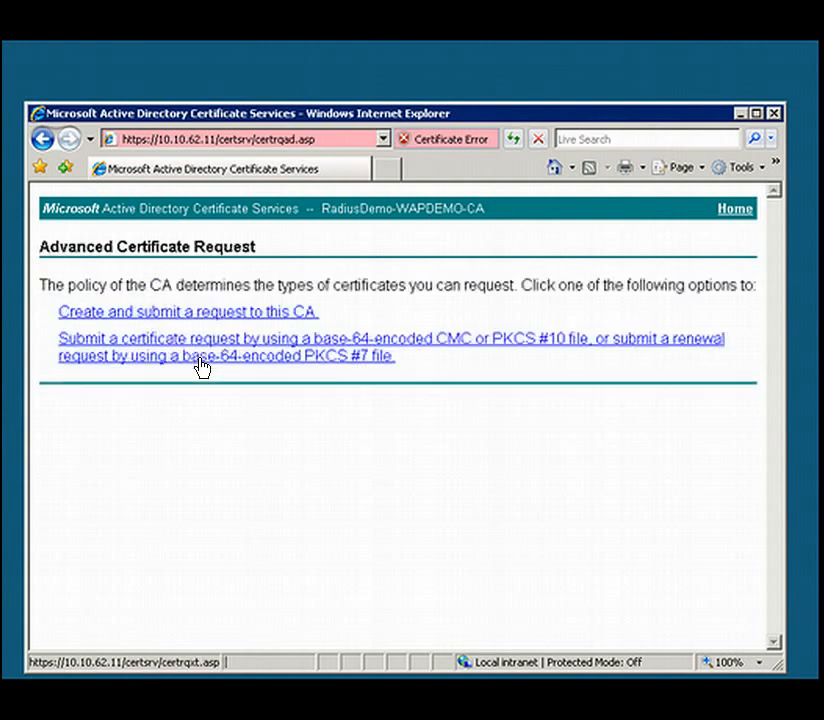
left_click(203, 318)
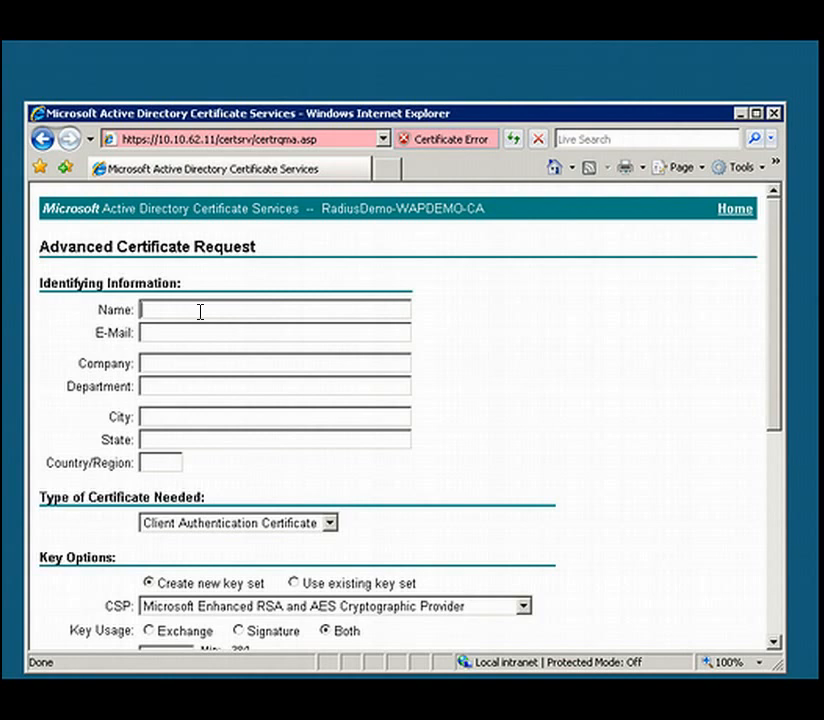
type("wpademo.radiusdemo")
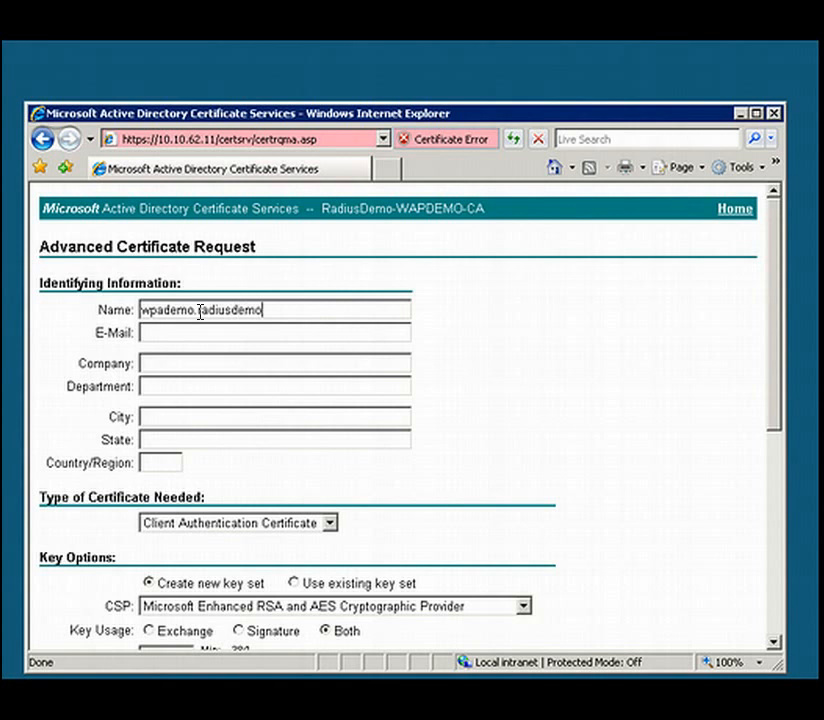
type(".local")
- Fill in the contact's e-mail and enter ecpi as the company in the certificate request
left_click(152, 332)
type("me@")
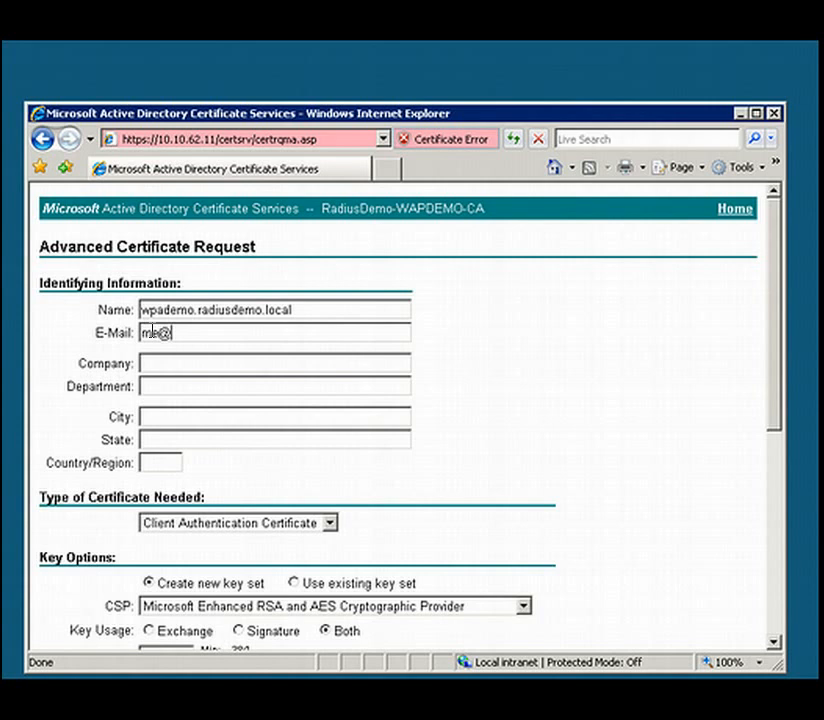
type("you.com")
key("Tab")
type("ecpoi")
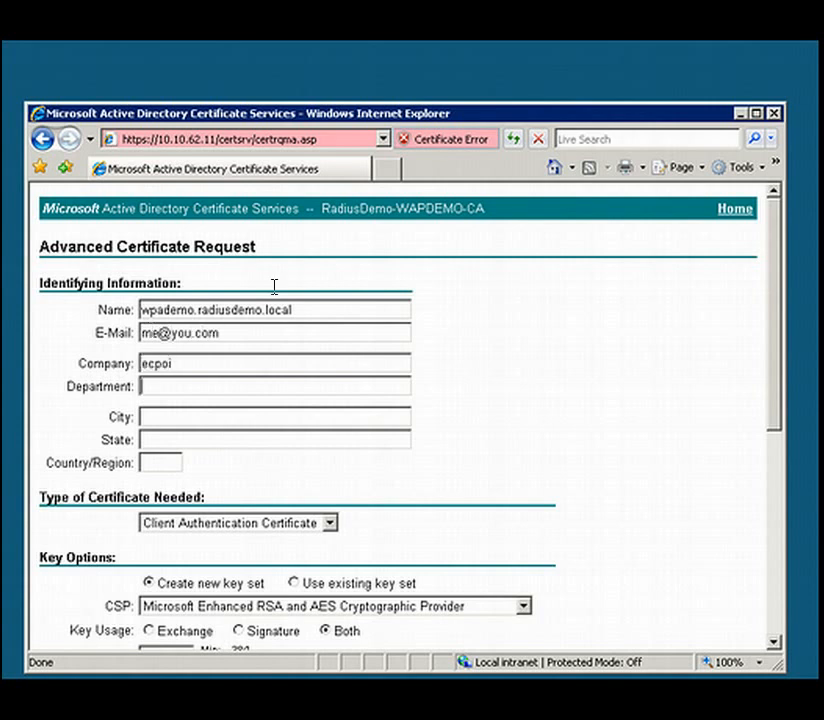
left_click(222, 363)
key("BackSpace")
key("BackSpace")
type("i")
key("Tab")
- Set the request's department to IT, city to Salem, state to VA and country to US
type("IT")
key("Tab")
type("Salme")
key("BackSpace")
type("em")
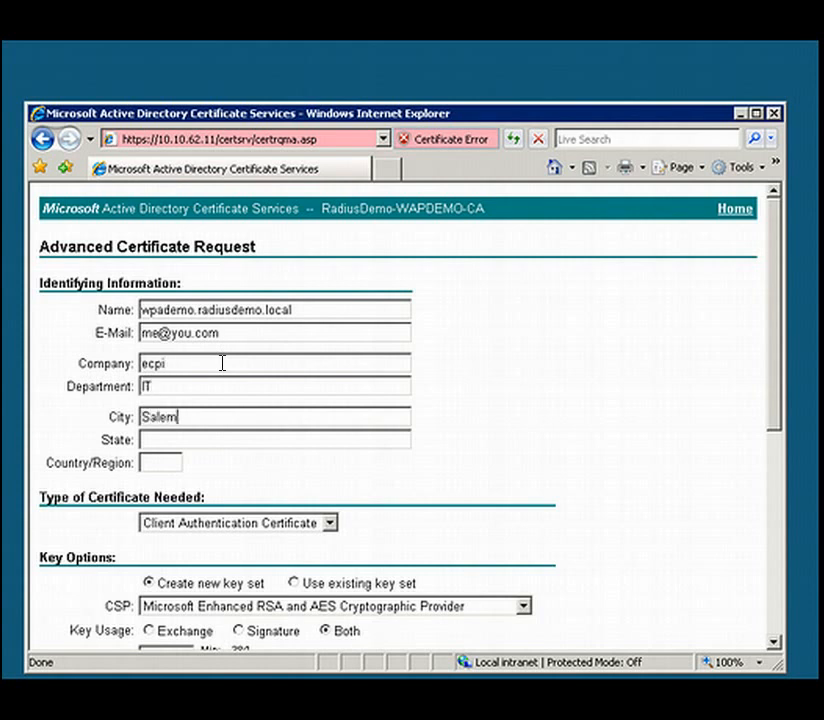
key("Tab")
type("VA")
key("Tab")
type("US")
- Set the certificate type to Server Authentication Certificate and mark its keys as exportable
left_click(330, 522)
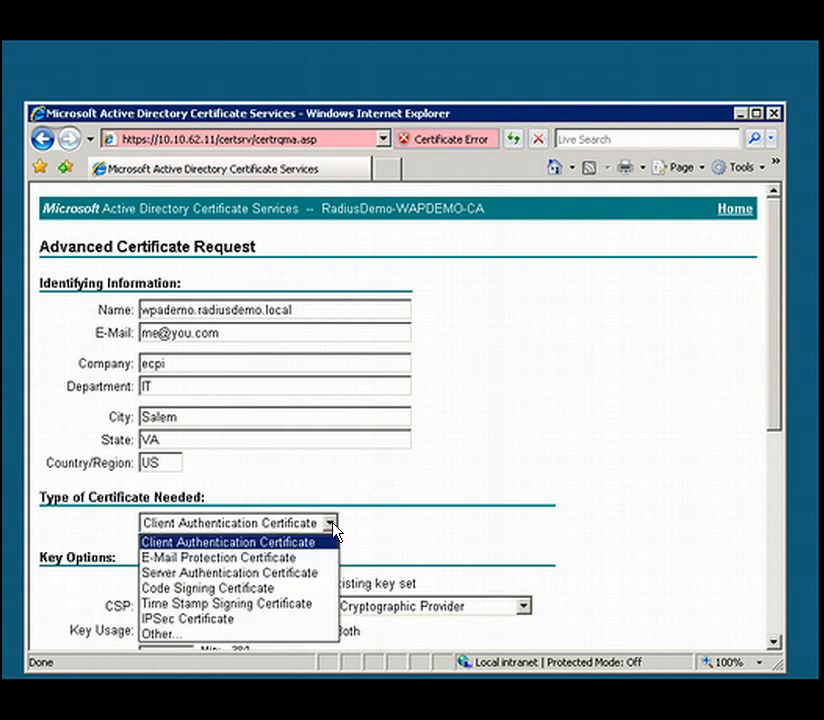
left_click(262, 573)
scroll(388, 547, "down", 3)
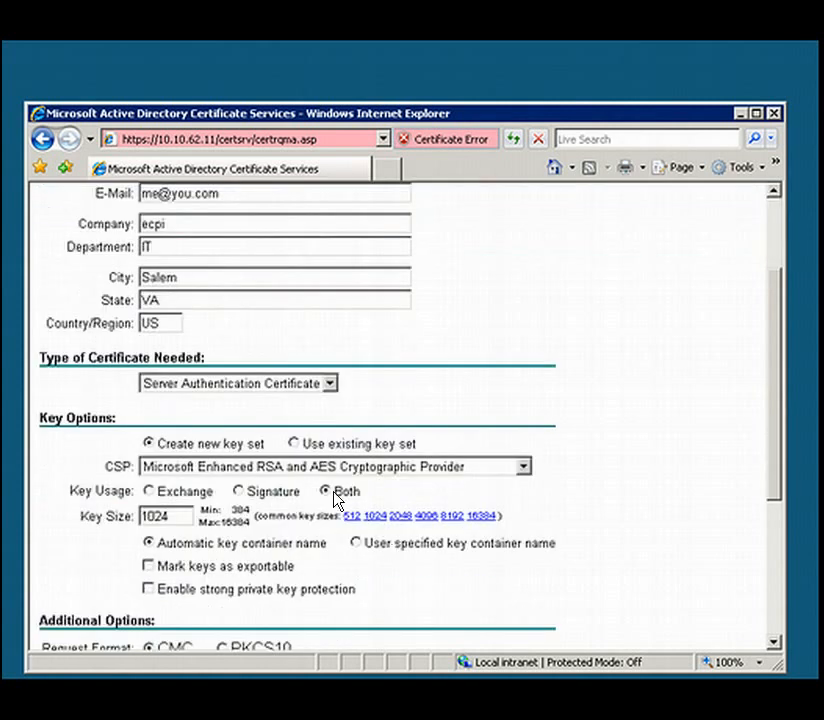
scroll(323, 495, "down", 3)
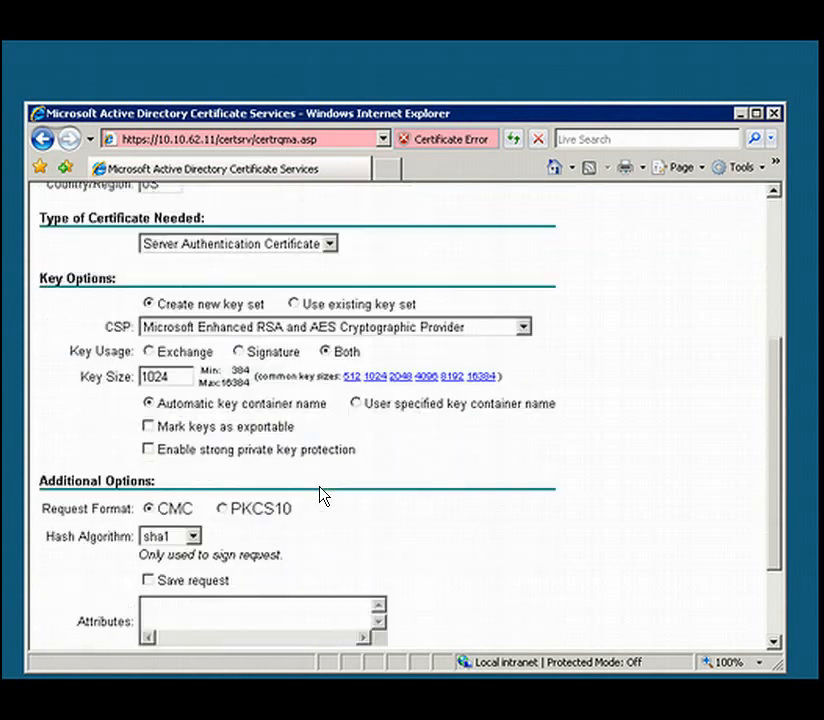
left_click(203, 432)
- Submit the certificate request and allow the site to request the certificate
scroll(445, 457, "down", 3)
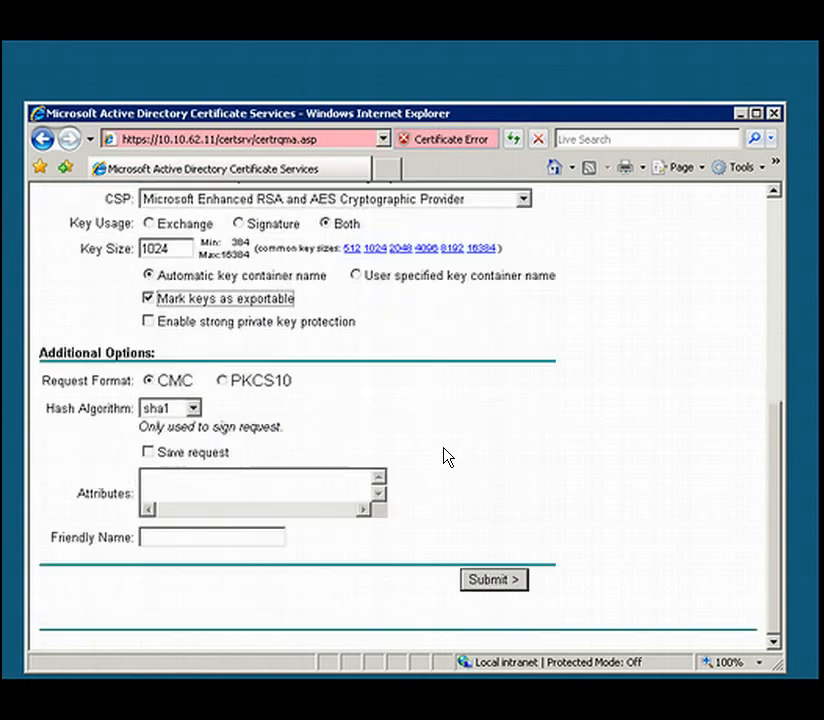
left_click(493, 583)
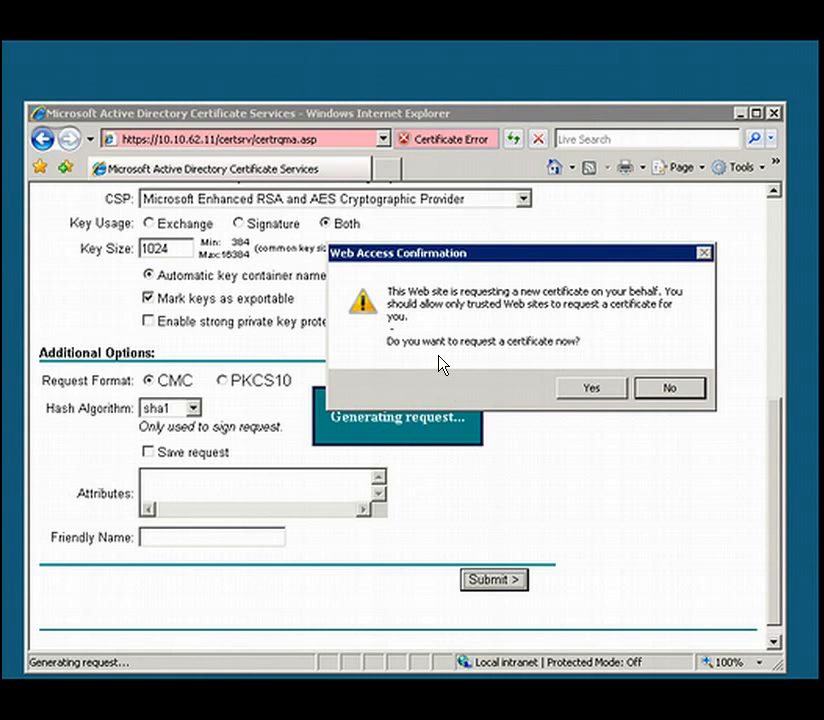
left_click(594, 390)
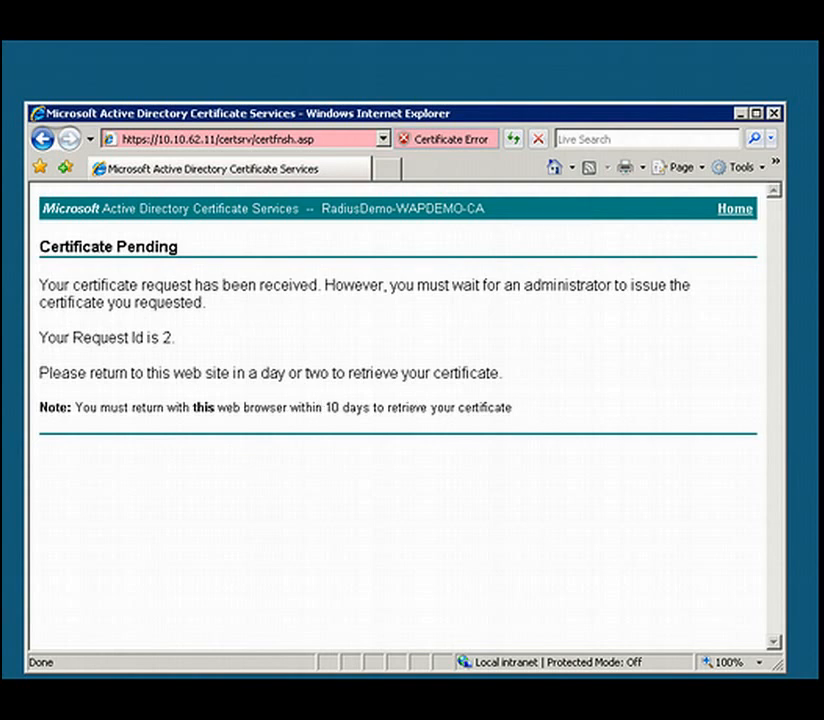
- Open the Certification Authority console and show the pending requests of RadiusDemo-WAPDEMO-CA
key("super")
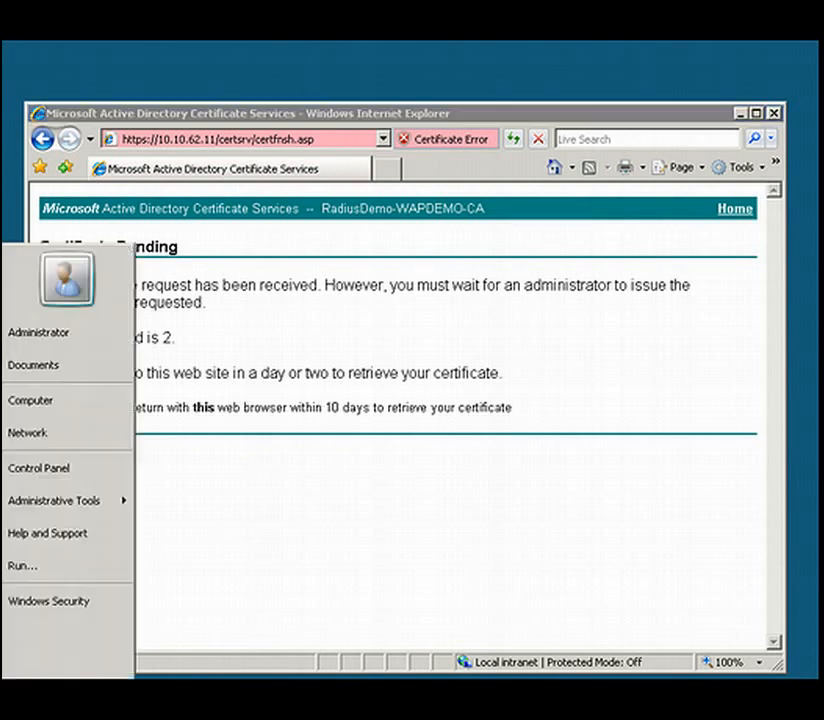
mouse_move(26, 505)
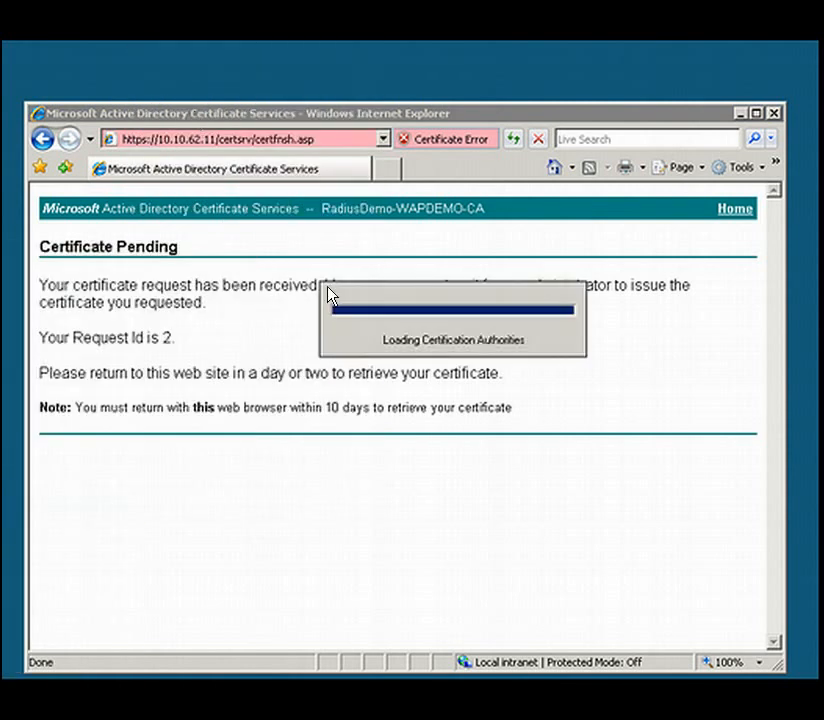
left_click_drag(248, 105, 395, 111)
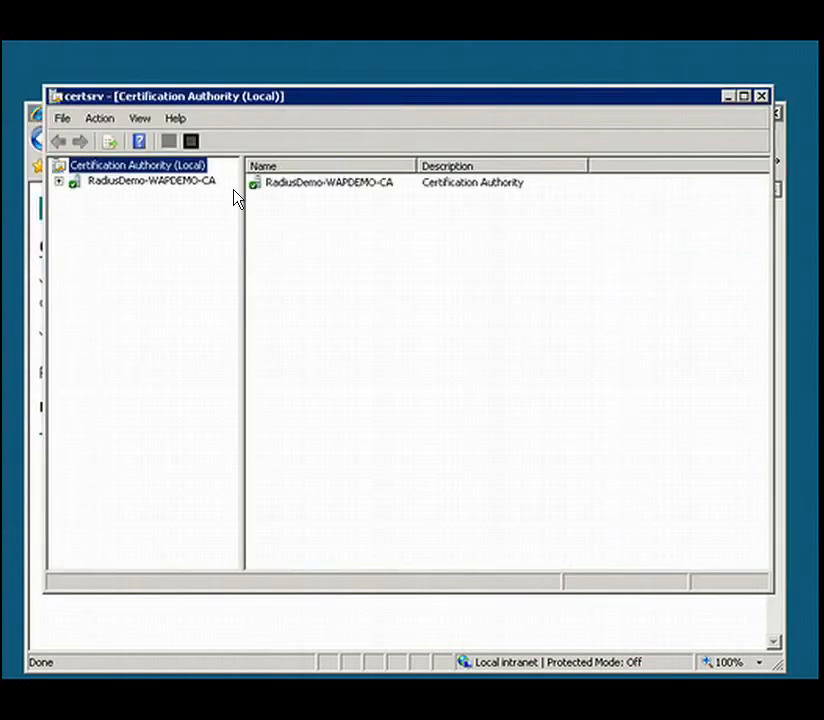
left_click(58, 182)
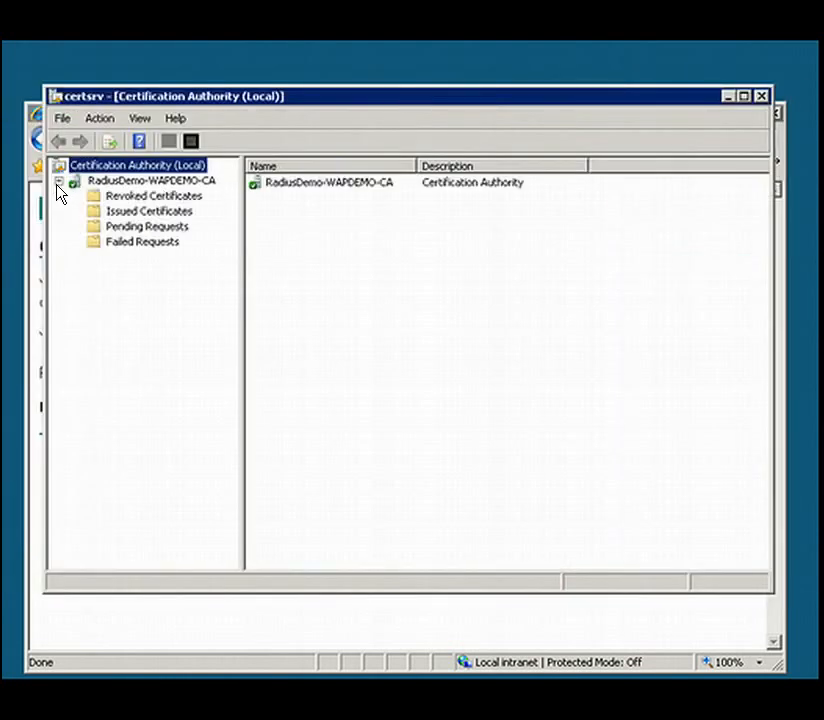
left_click(123, 229)
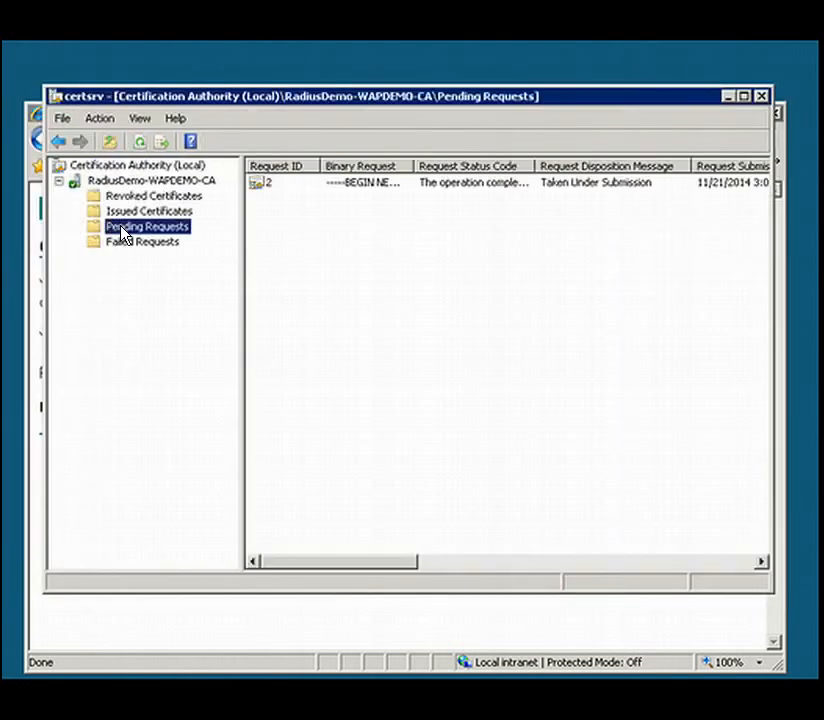
- Issue the pending certificate request and check it among the authority's issued certificates
right_click(352, 194)
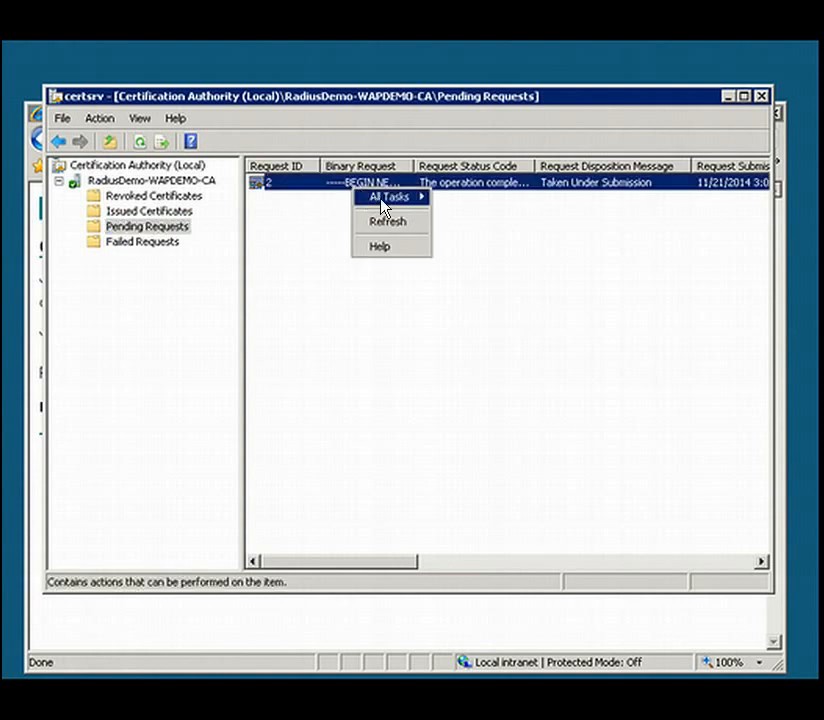
mouse_move(416, 207)
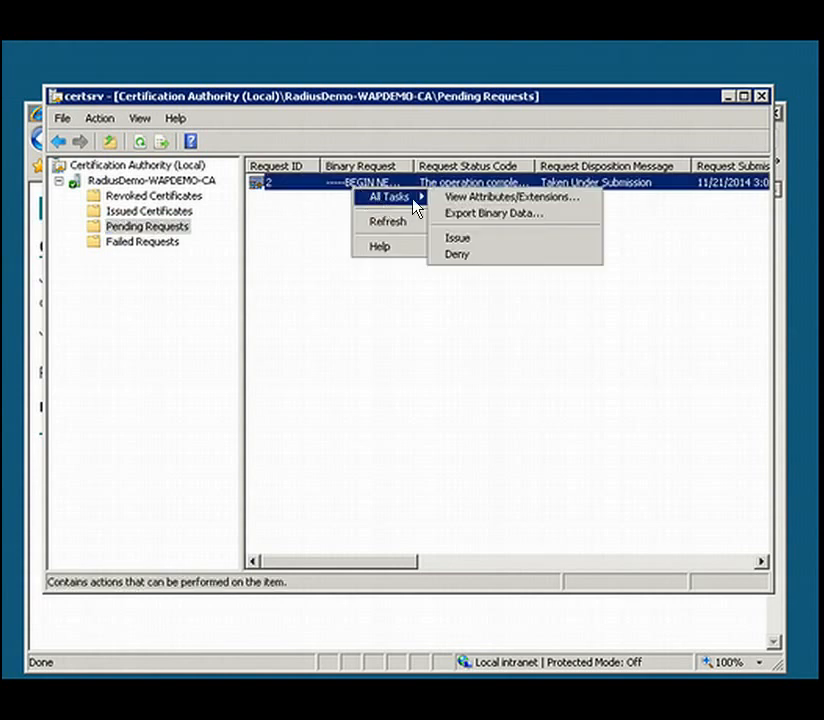
left_click(451, 238)
left_click(143, 252)
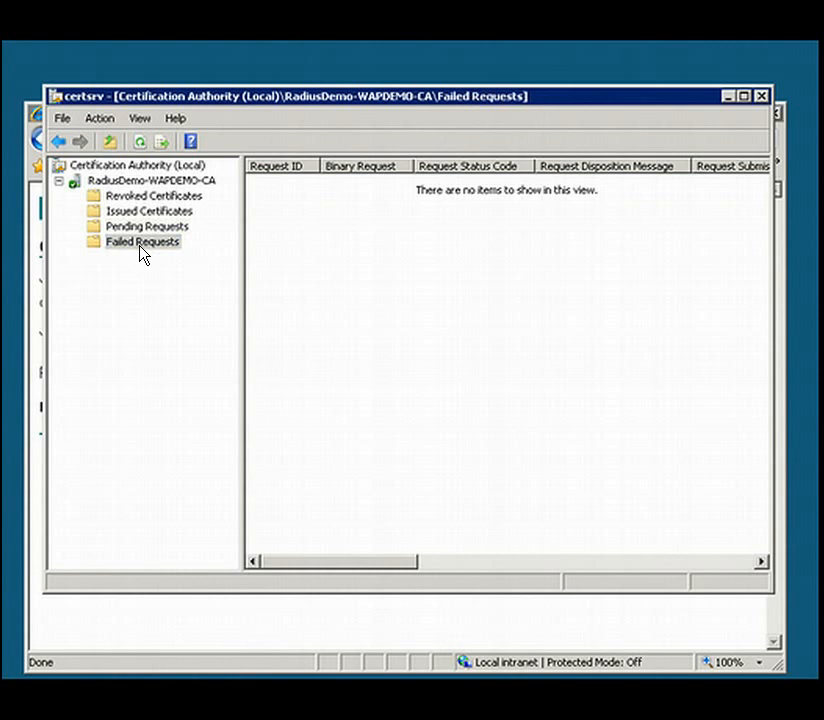
left_click(140, 214)
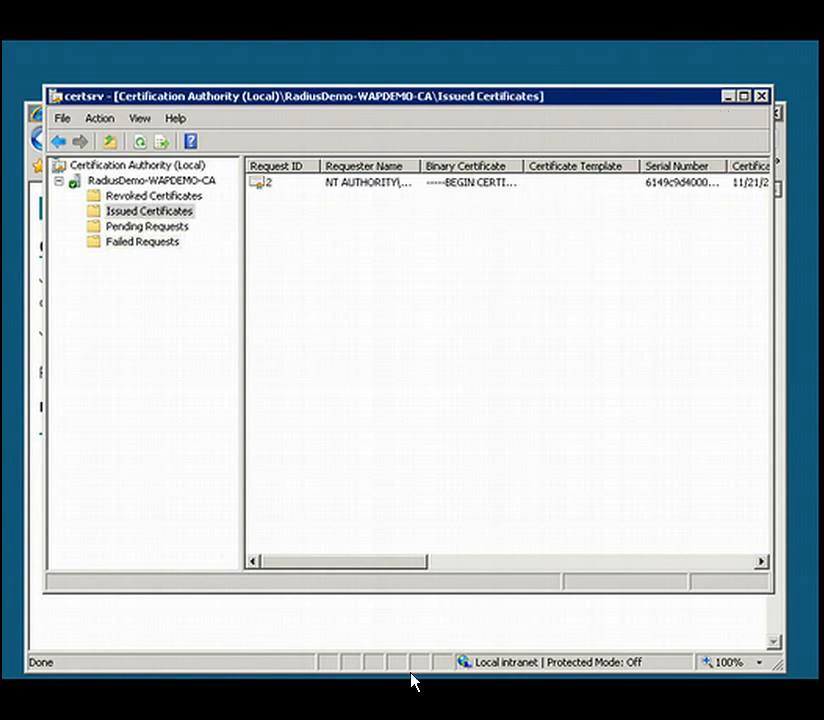
key("alt+Tab")
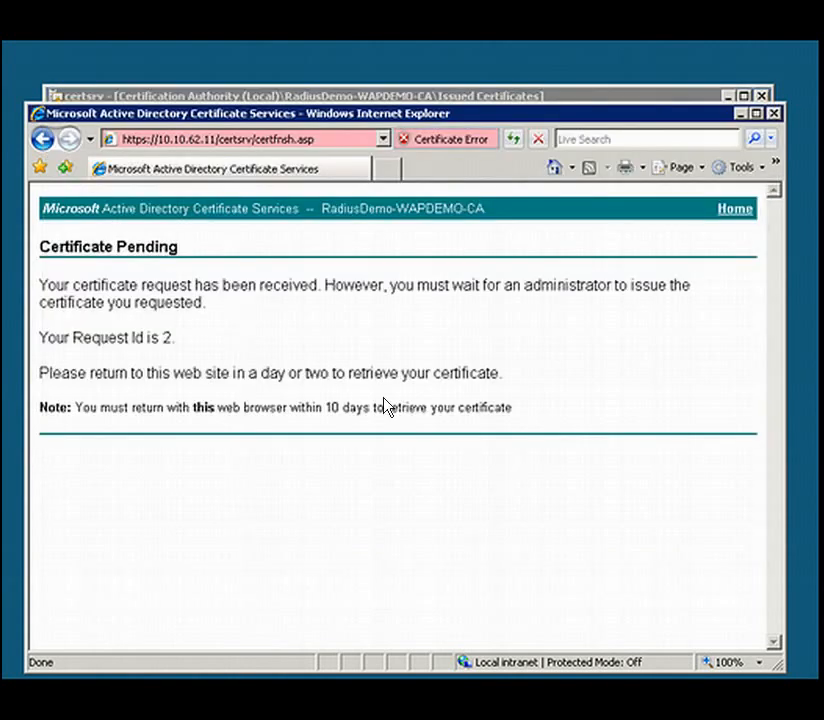
left_click(251, 141)
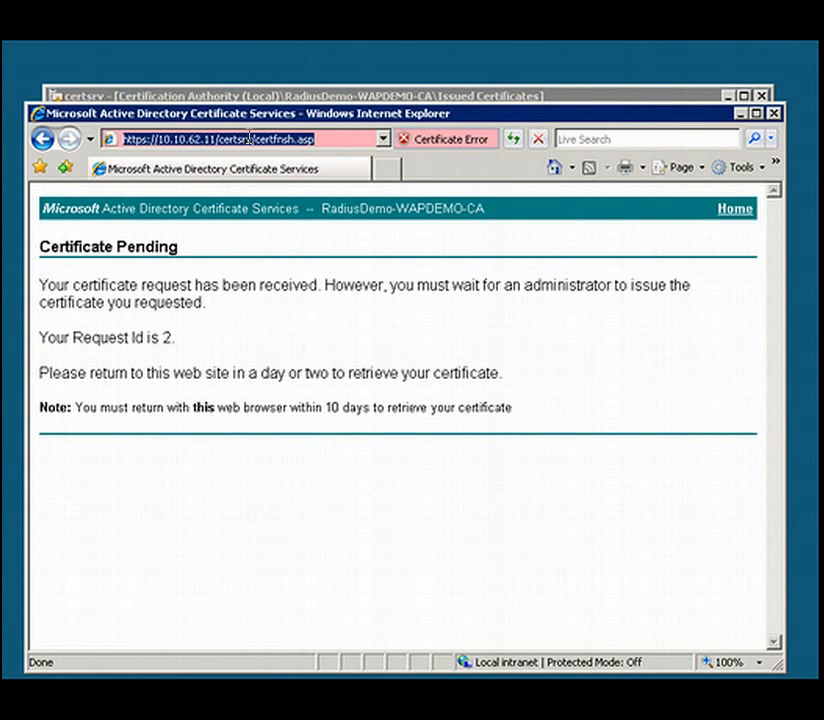
left_click(251, 138)
left_click_drag(253, 138, 318, 139)
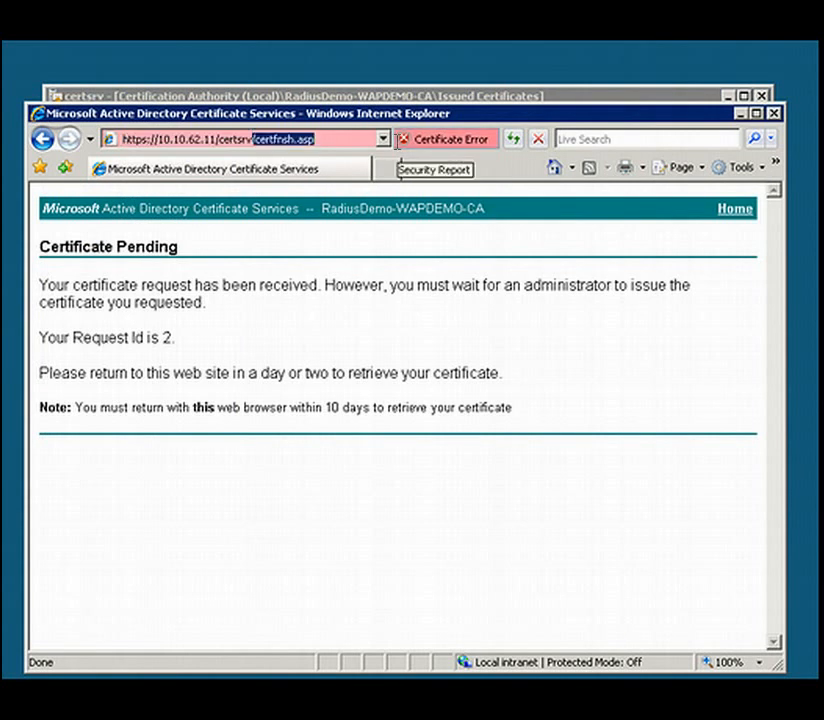
key("BackSpace")
key("Return")
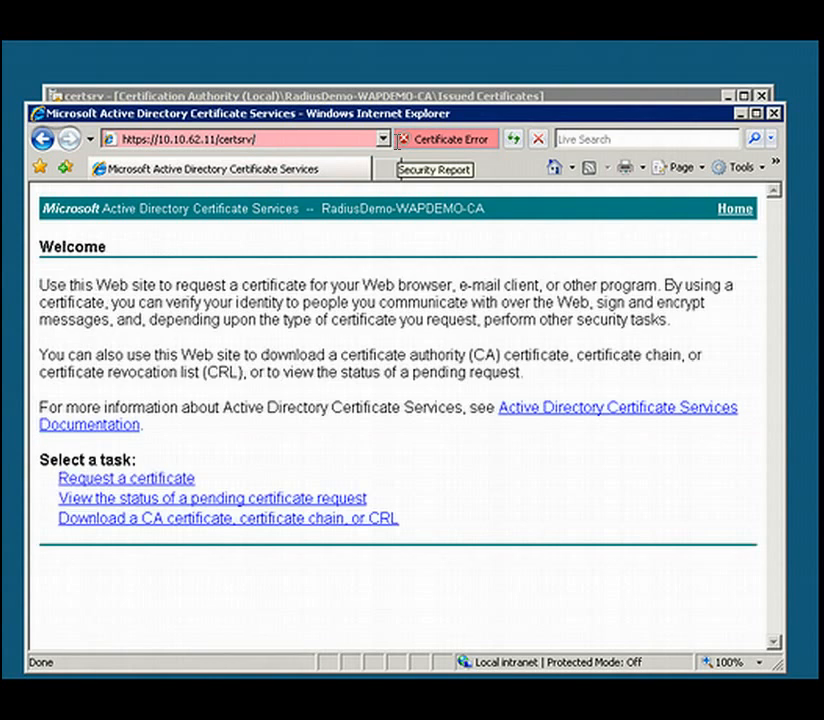
- Install the issued Server Authentication Certificate from the pending request status page, allow the site to add it, and close the browser
left_click(187, 499)
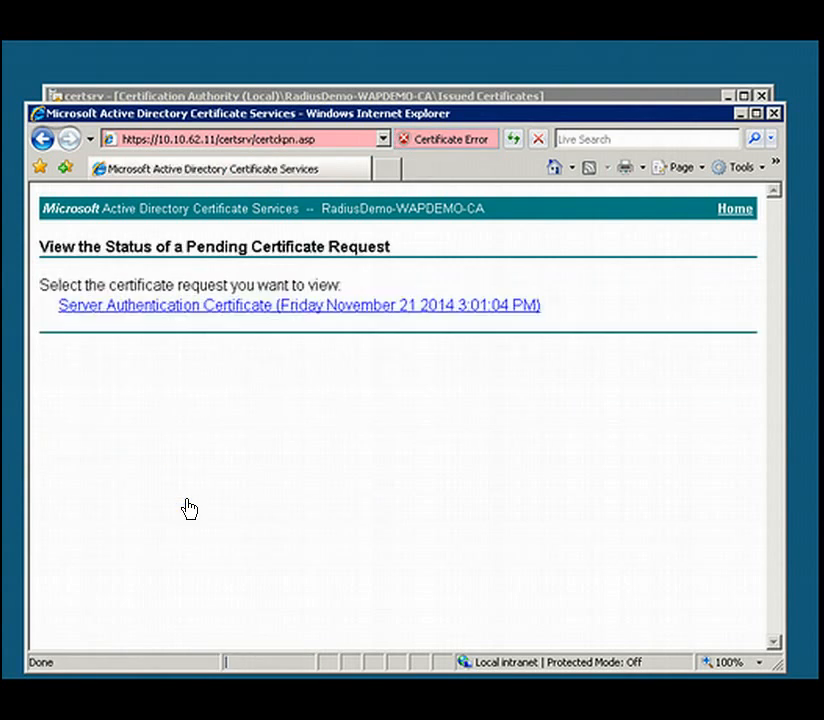
left_click(213, 316)
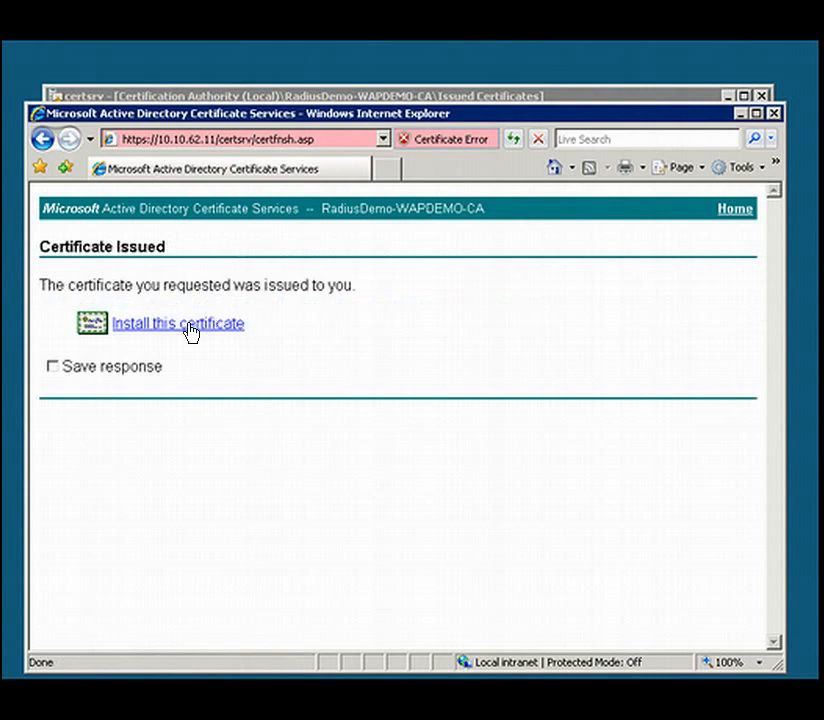
left_click(188, 326)
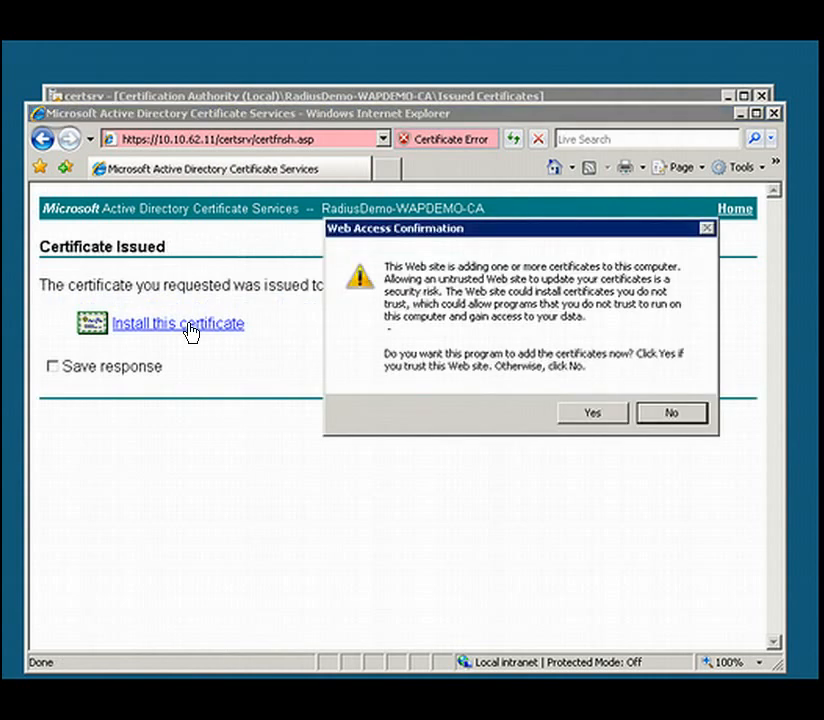
left_click(590, 416)
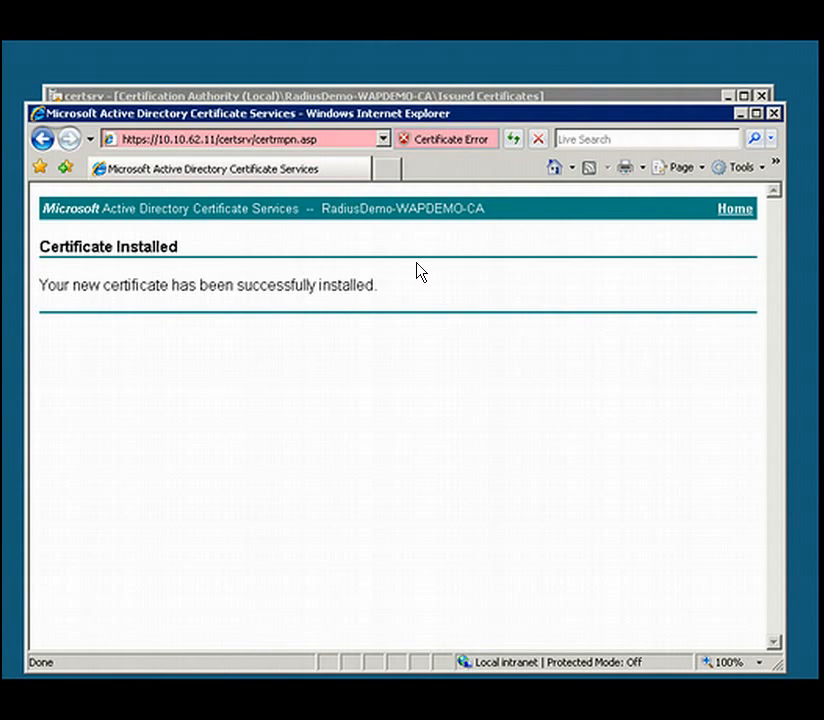
left_click(775, 113)
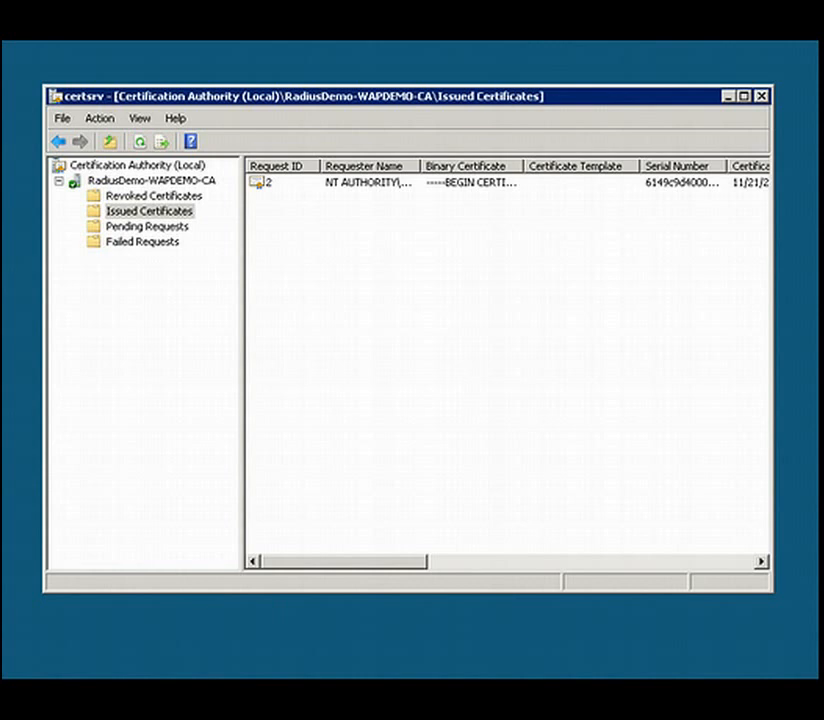
- Bring the Certification Authority window fully into view and minimize it
key("super")
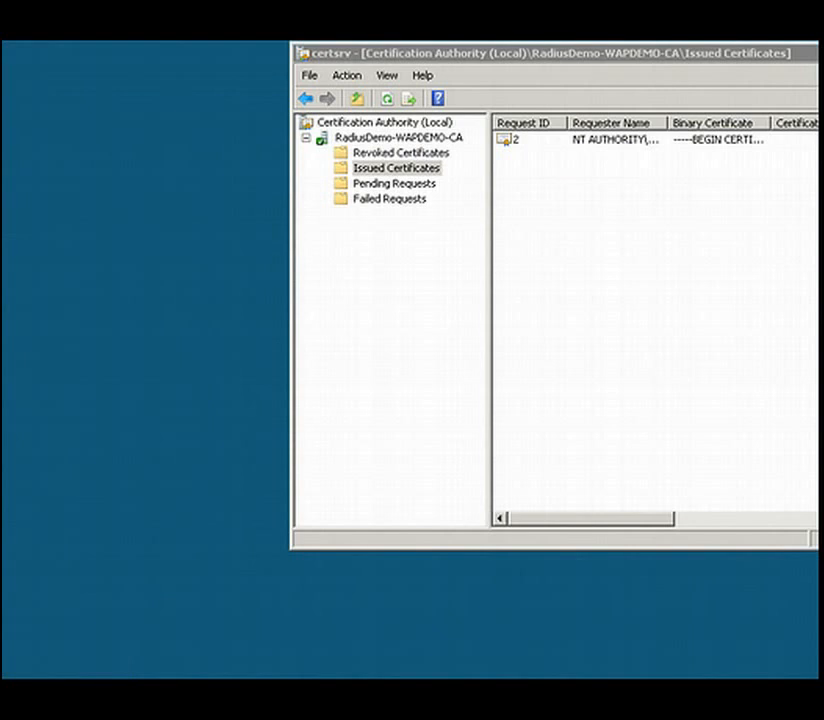
left_click_drag(818, 55, 643, 84)
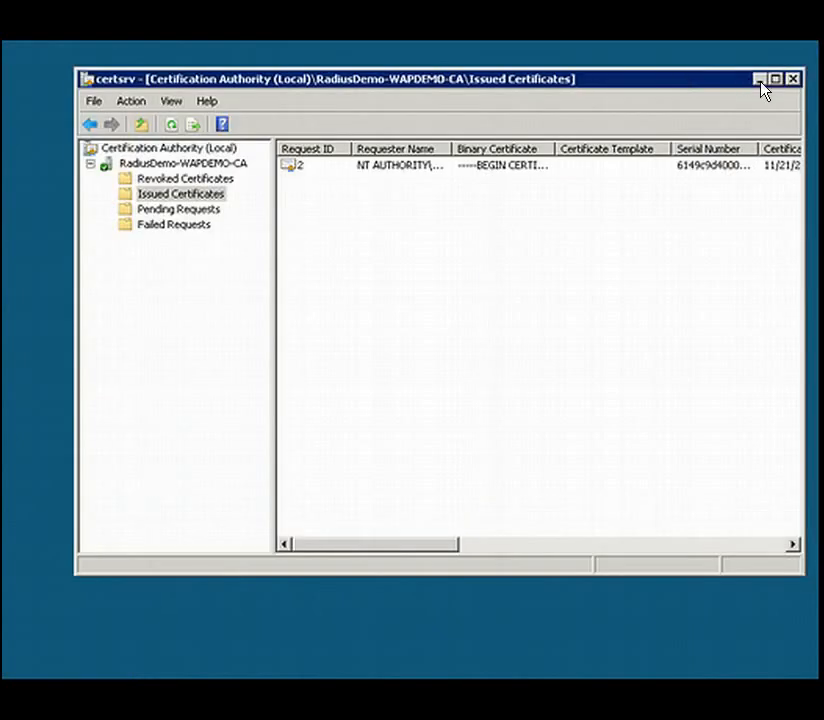
left_click(760, 81)
- Launch mmc with an empty console, hide its action pane and narrow the window to fit the screen
key("super")
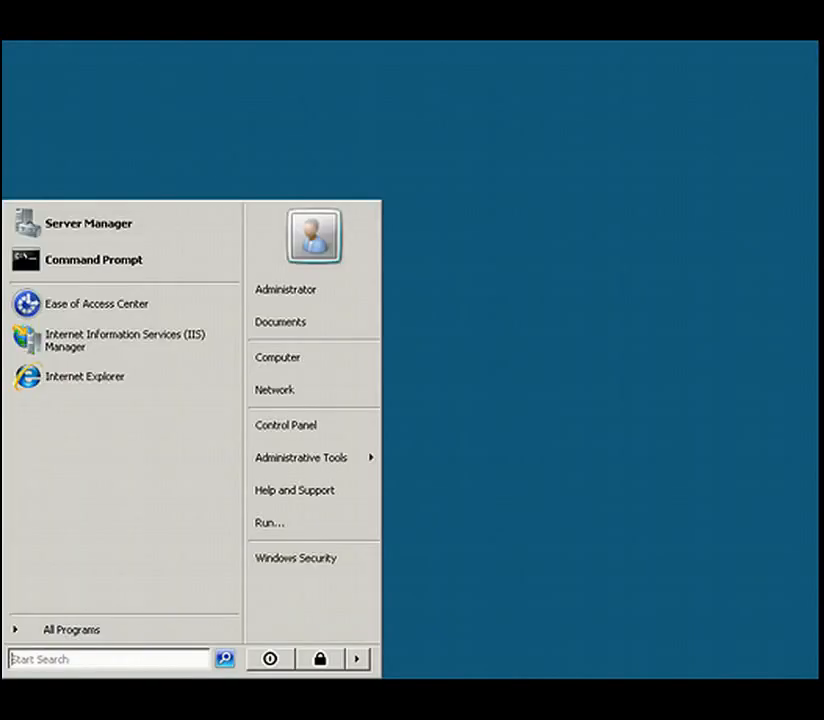
left_click(63, 660)
type("mmc")
key("Return")
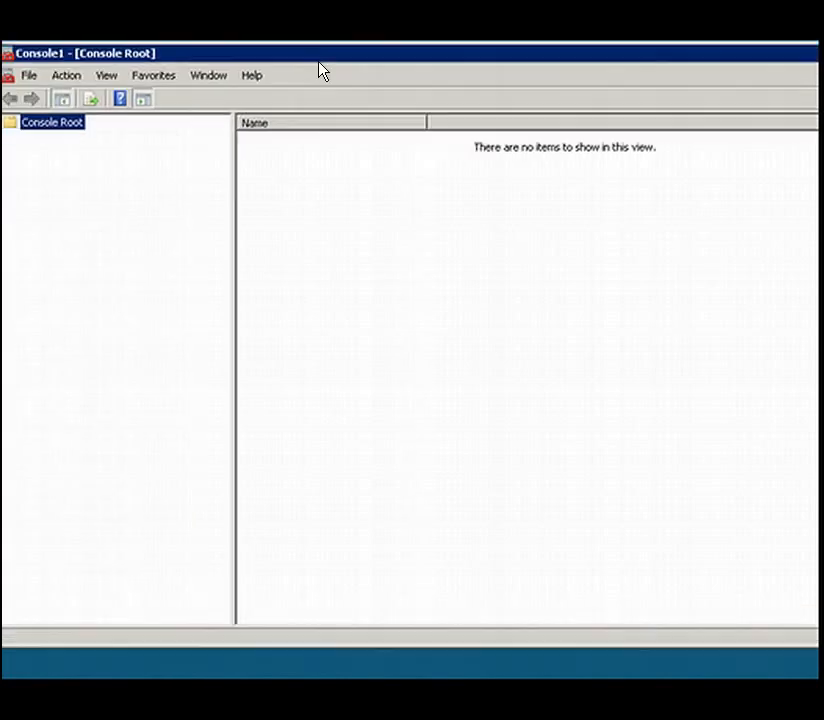
left_click(142, 100)
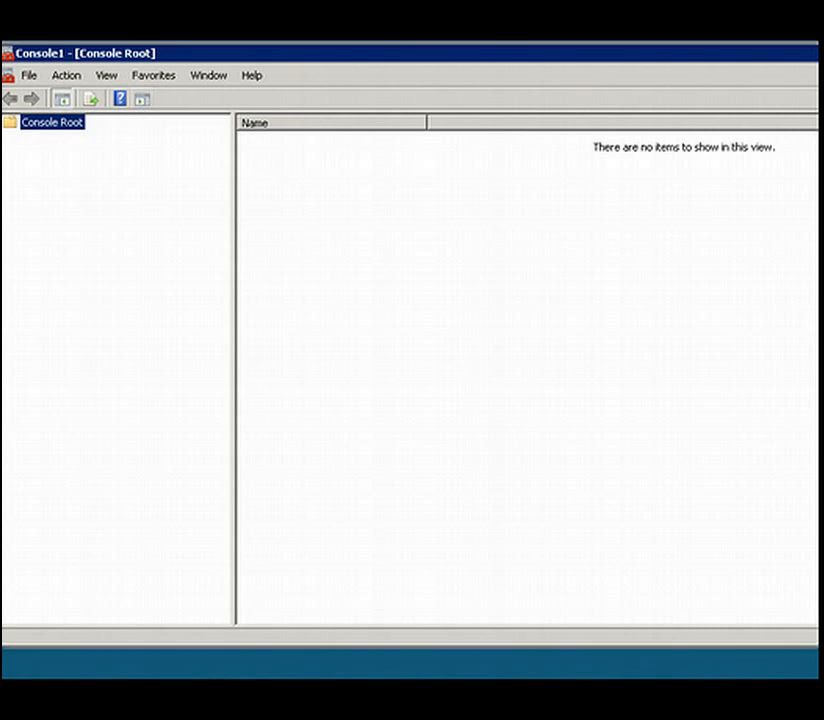
left_click_drag(823, 260, 817, 260)
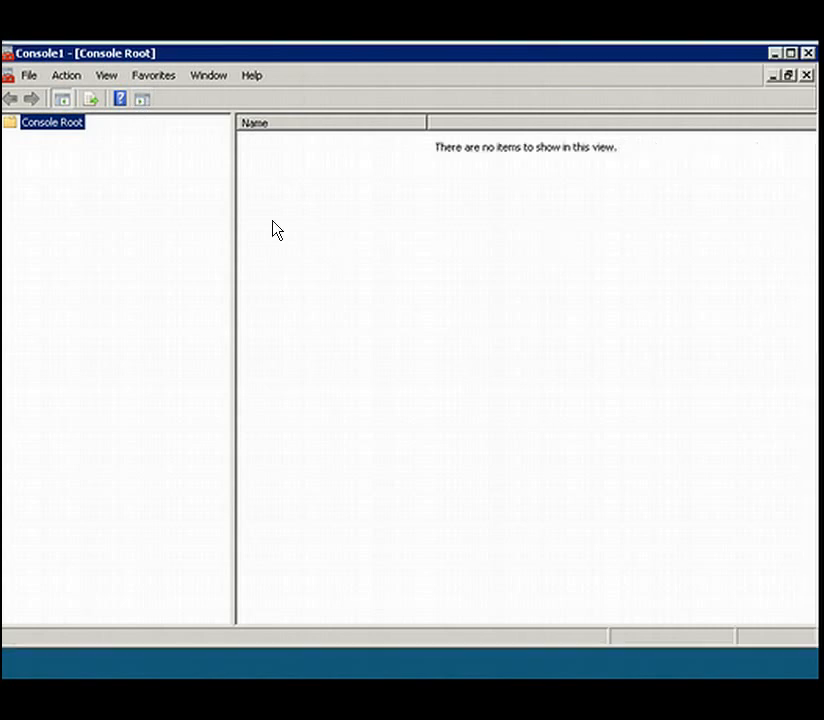
- Add the Certificates snap-in for the local computer account to the console
left_click(29, 82)
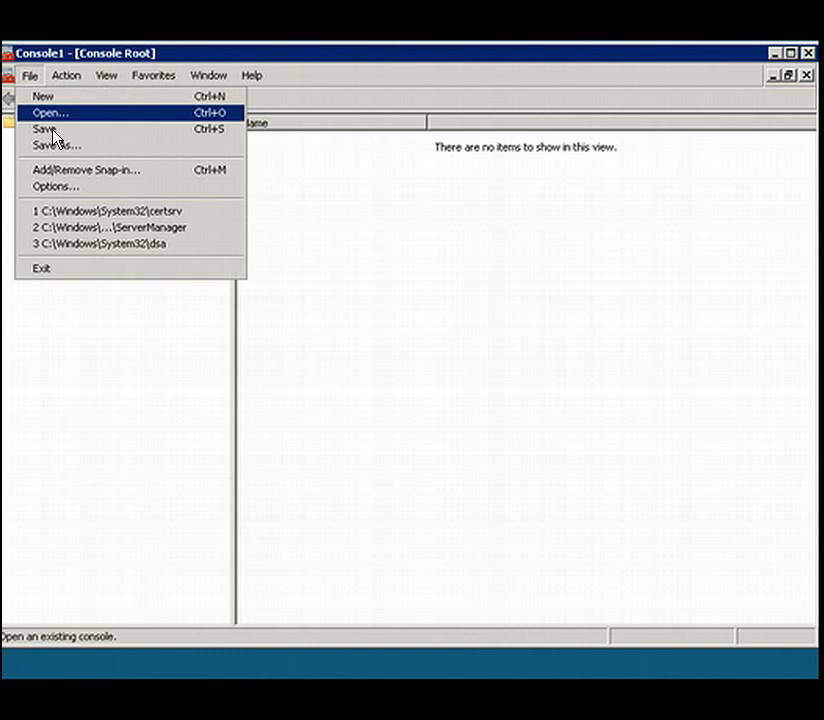
left_click(67, 172)
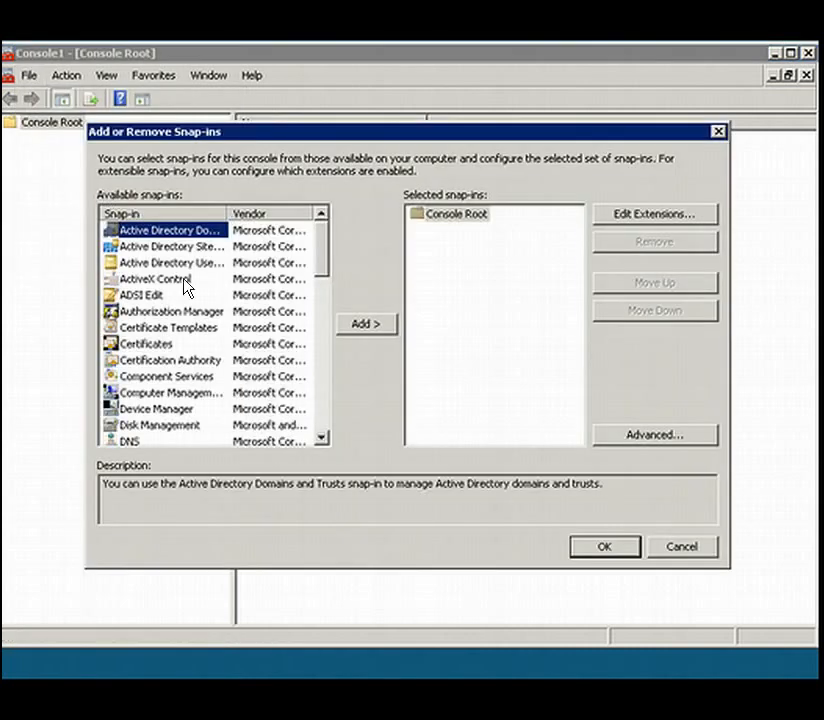
left_click(150, 345)
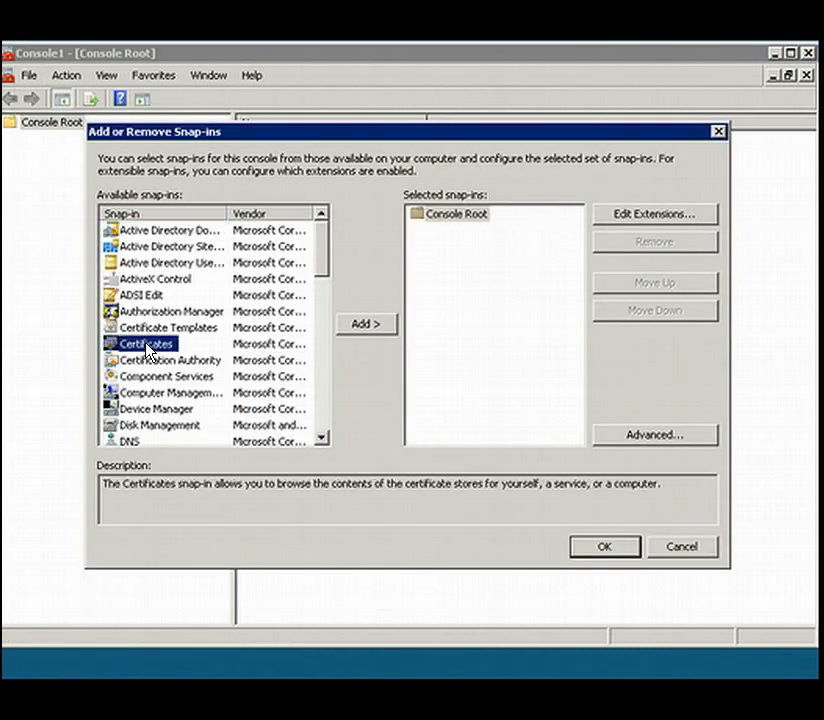
left_click(352, 334)
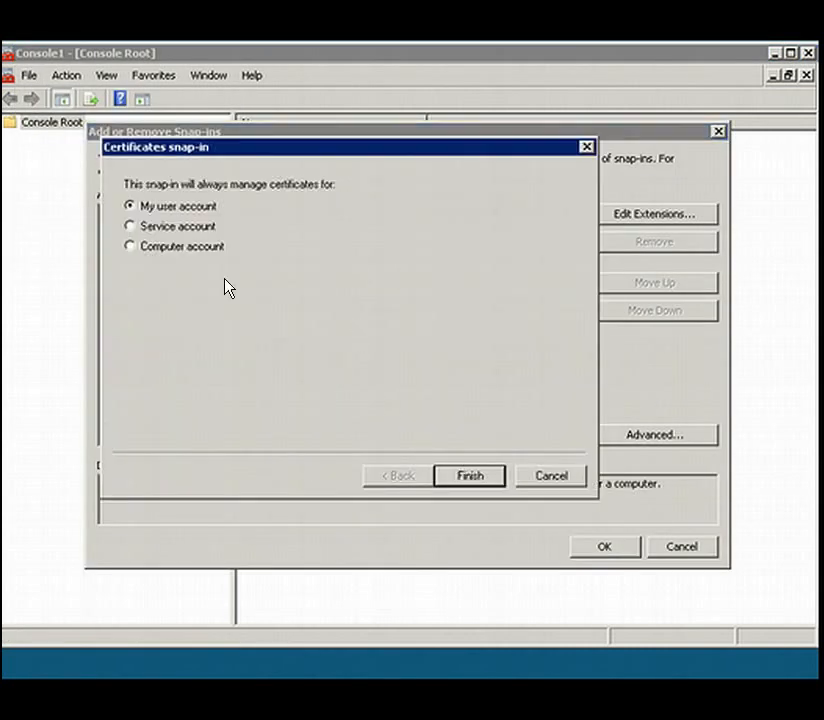
left_click(185, 247)
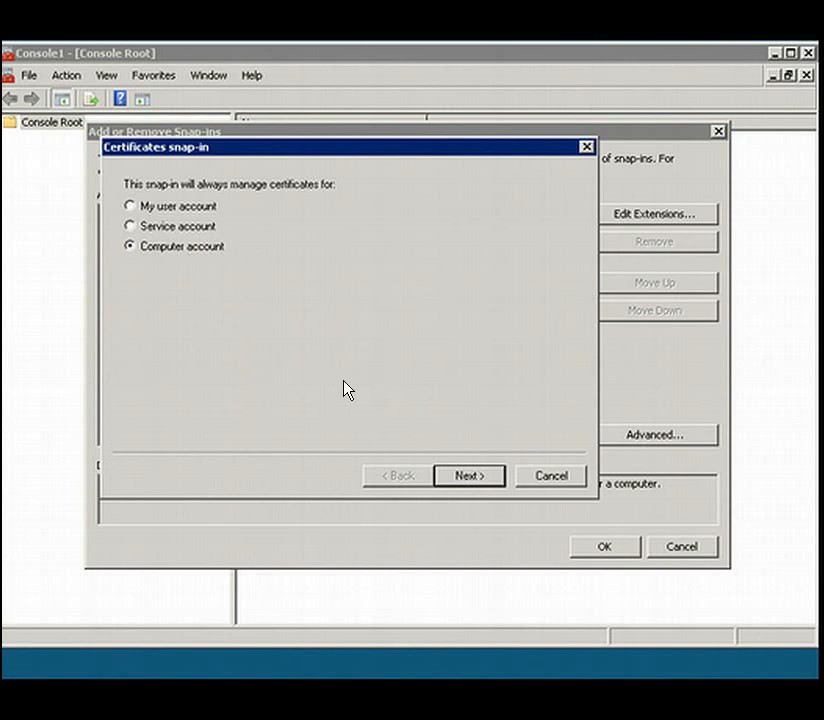
left_click(468, 477)
left_click(469, 478)
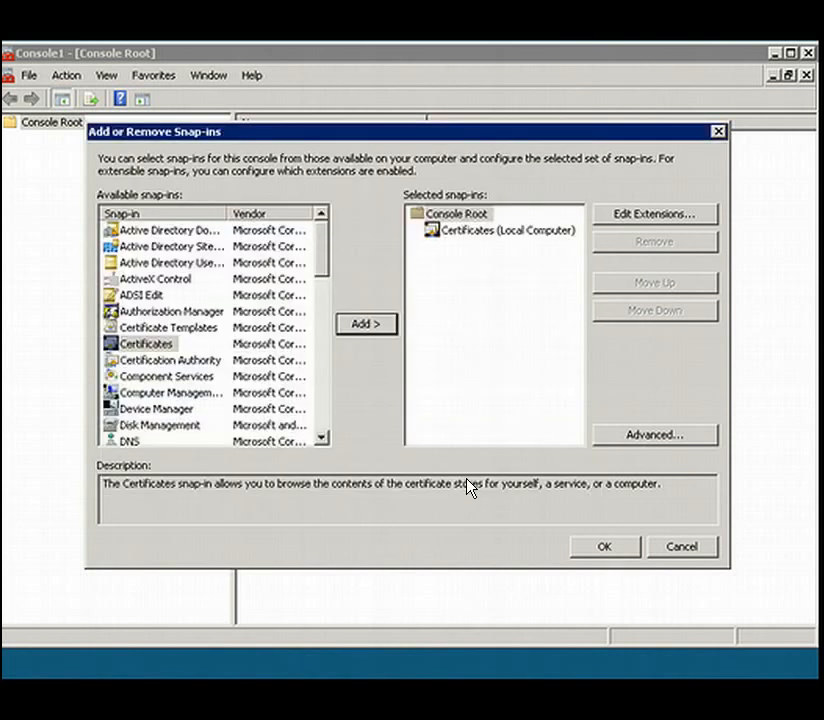
left_click(605, 547)
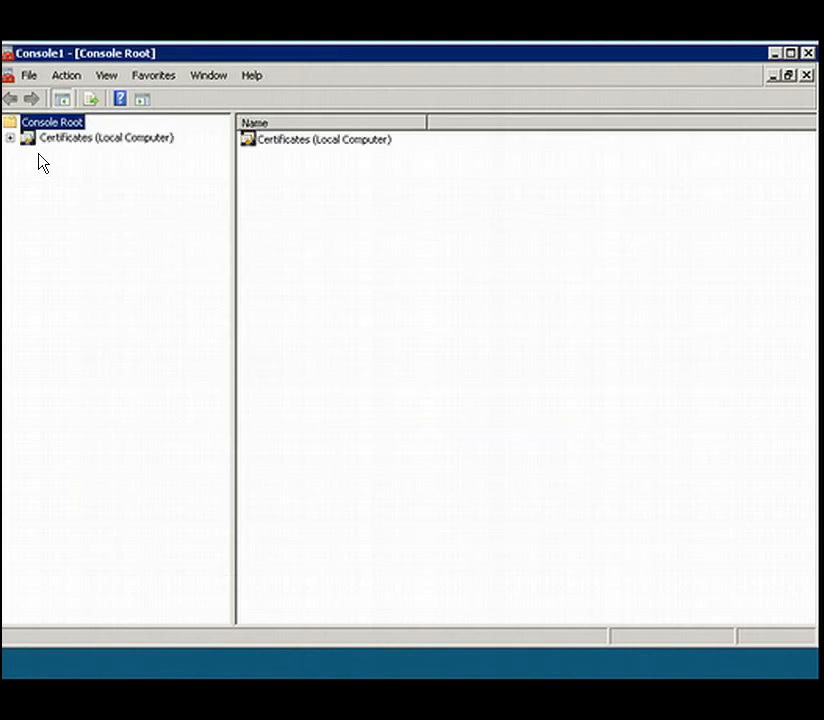
- Open the WAPDemo.RadiusDemo.local certificate in the local computer's Personal store to view its general information
left_click(9, 138)
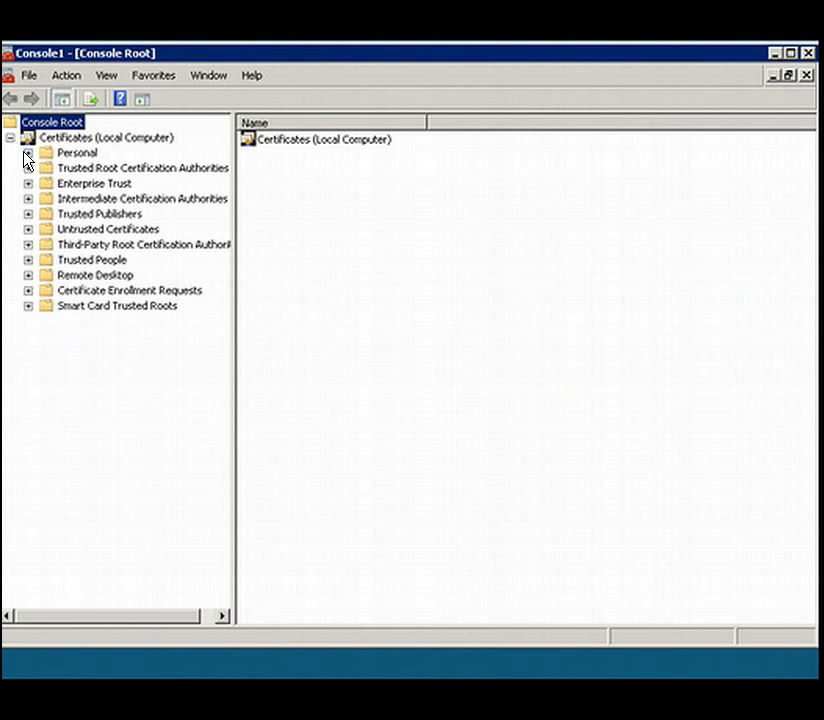
left_click(28, 153)
left_click(74, 169)
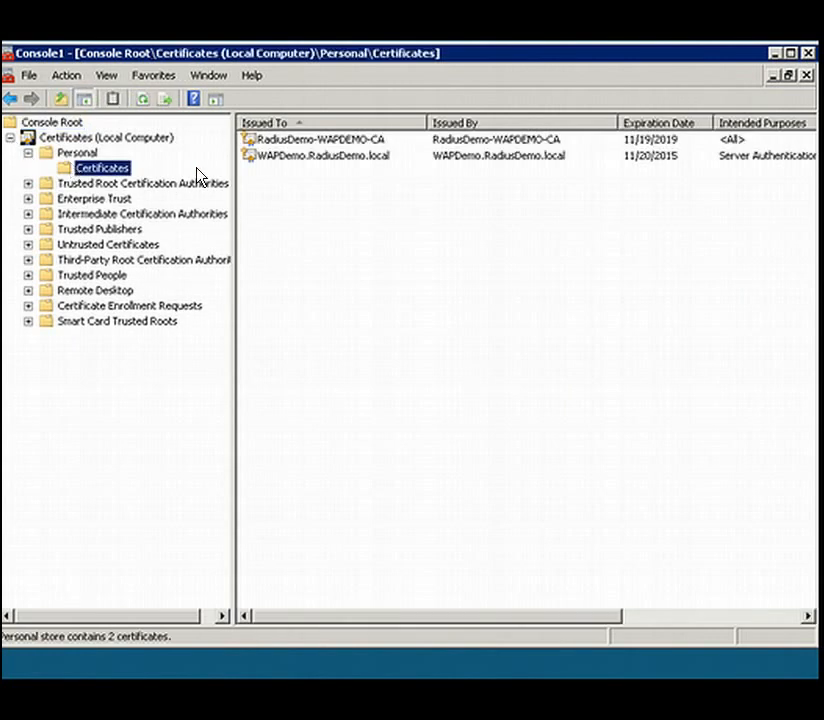
right_click(343, 168)
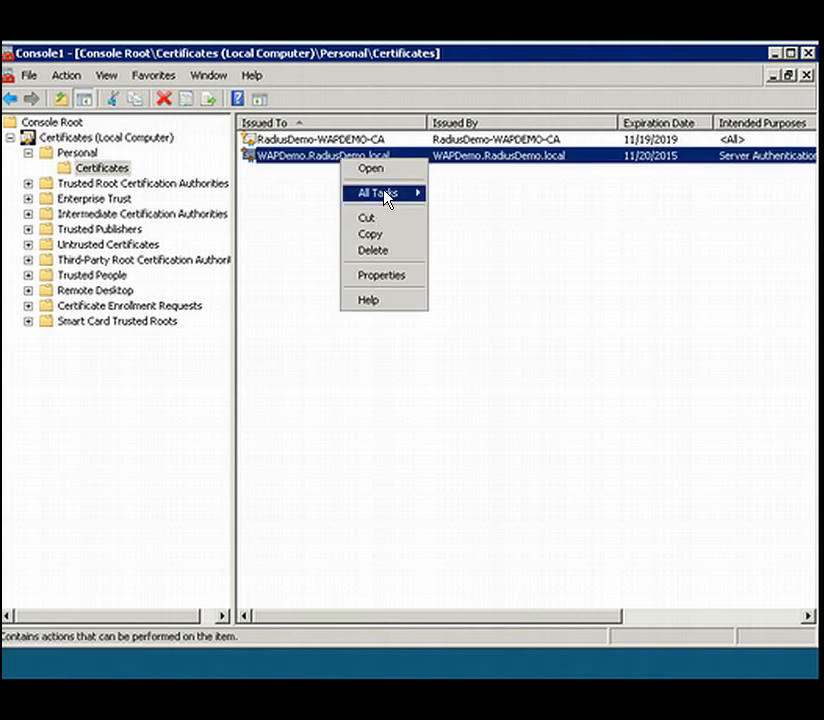
mouse_move(385, 199)
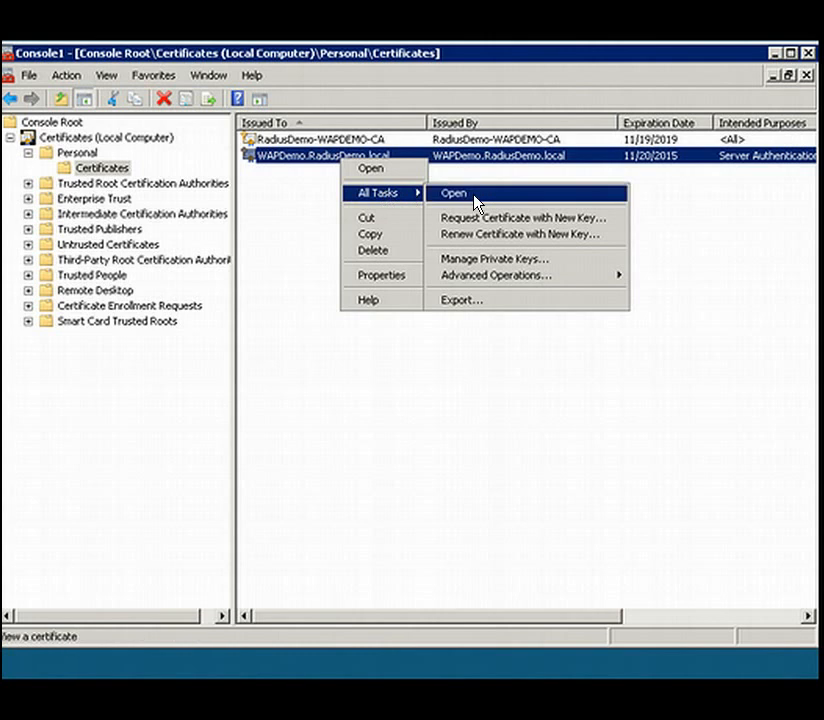
left_click(381, 171)
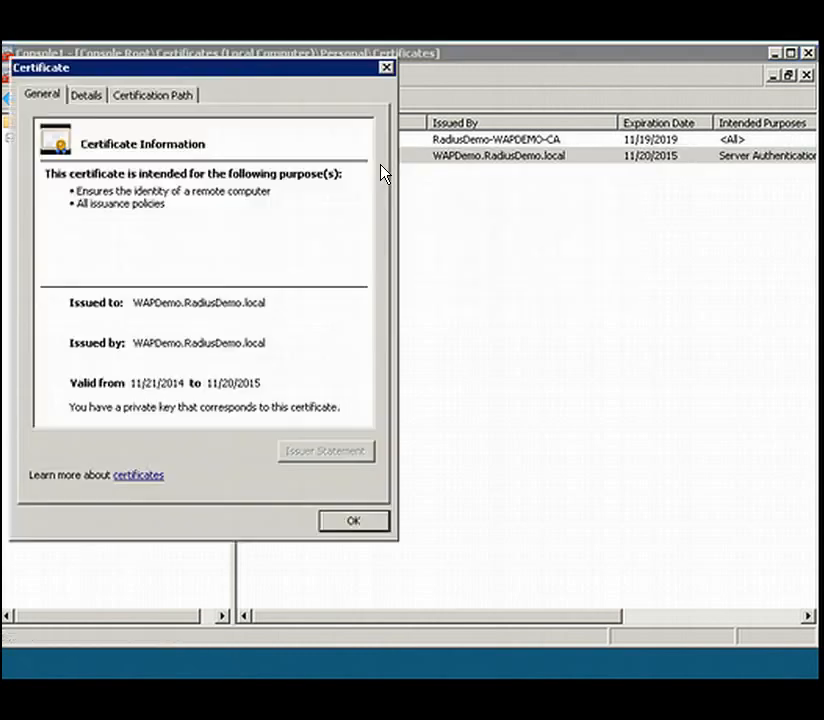
- Review the details and certification path of the WAPDemo.RadiusDemo.local certificate, and close it
left_click_drag(272, 72, 362, 72)
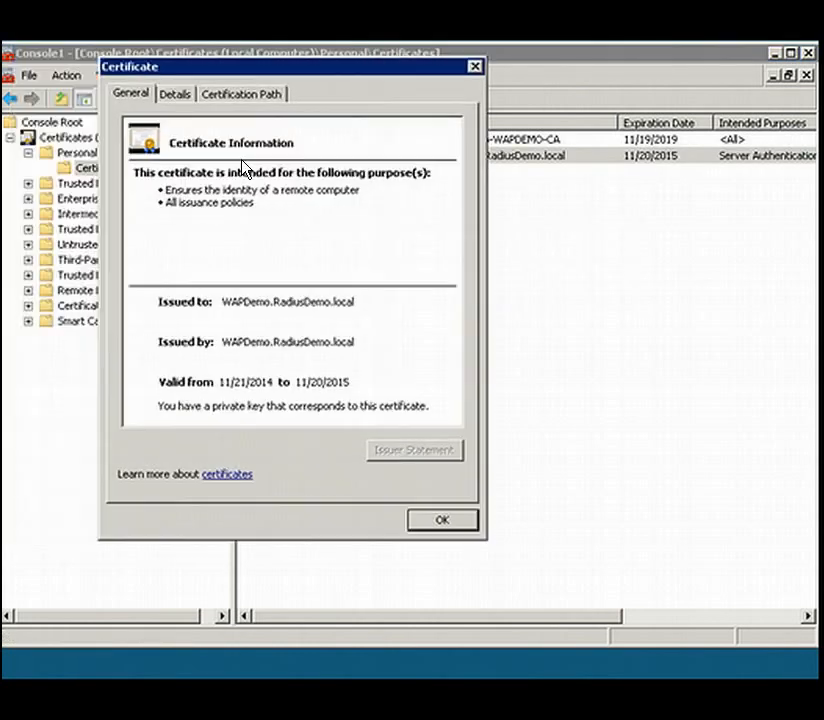
left_click(176, 95)
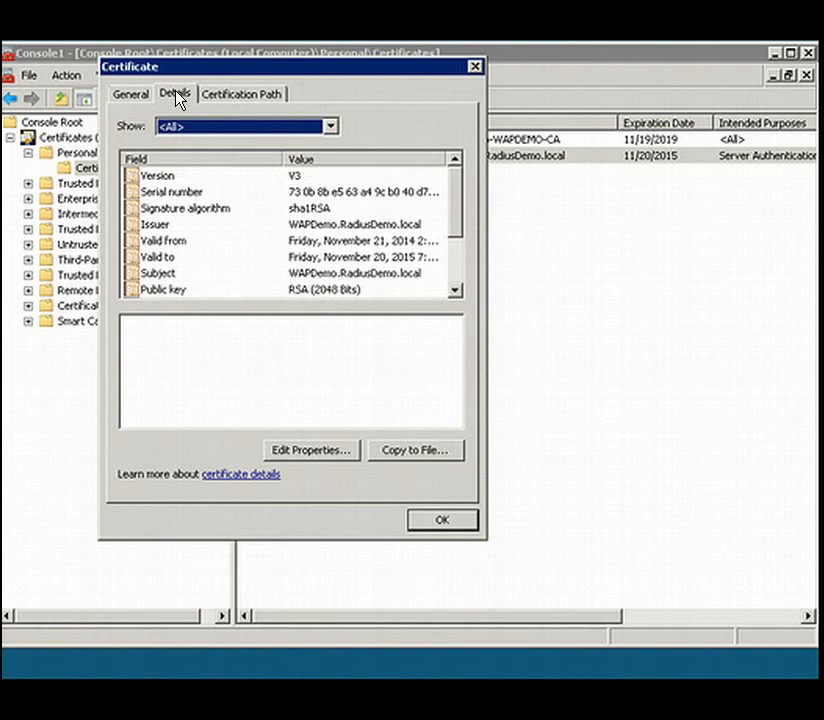
left_click(139, 97)
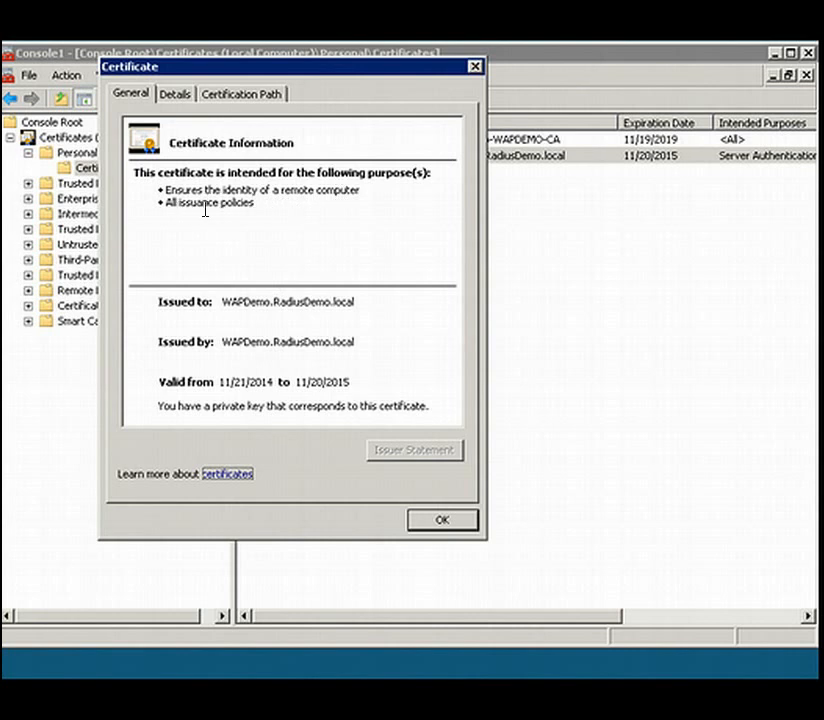
left_click(229, 93)
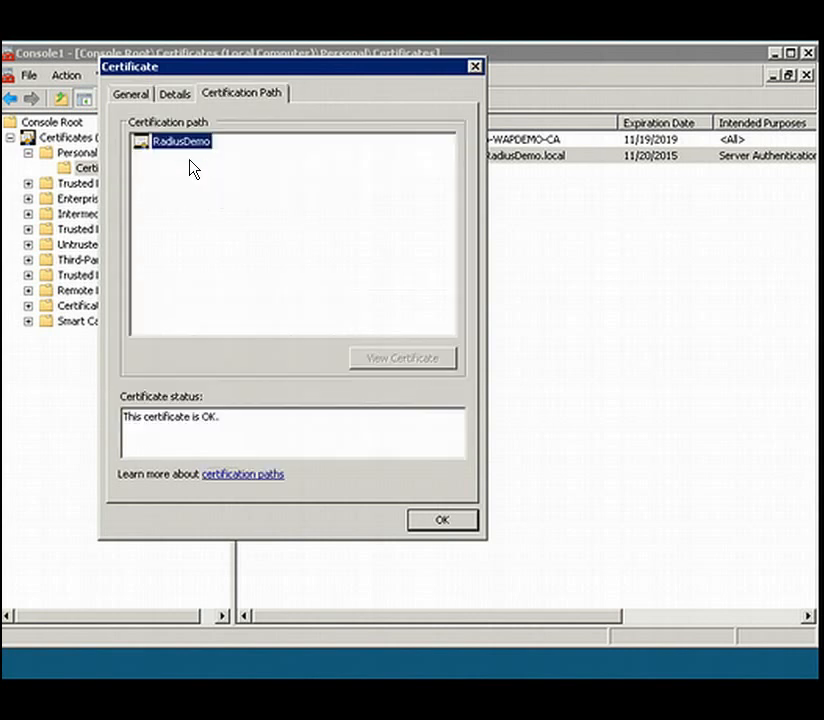
left_click(476, 68)
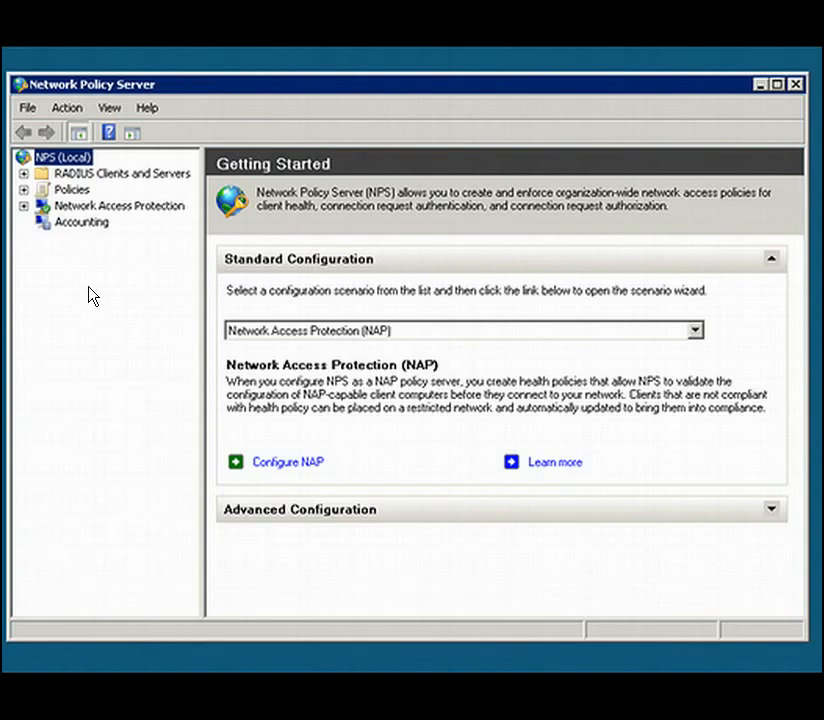
- Register the local NPS server in Active Directory, authorizing it to read users' dial-in properties from the RadiusDemo.local domain
right_click(60, 166)
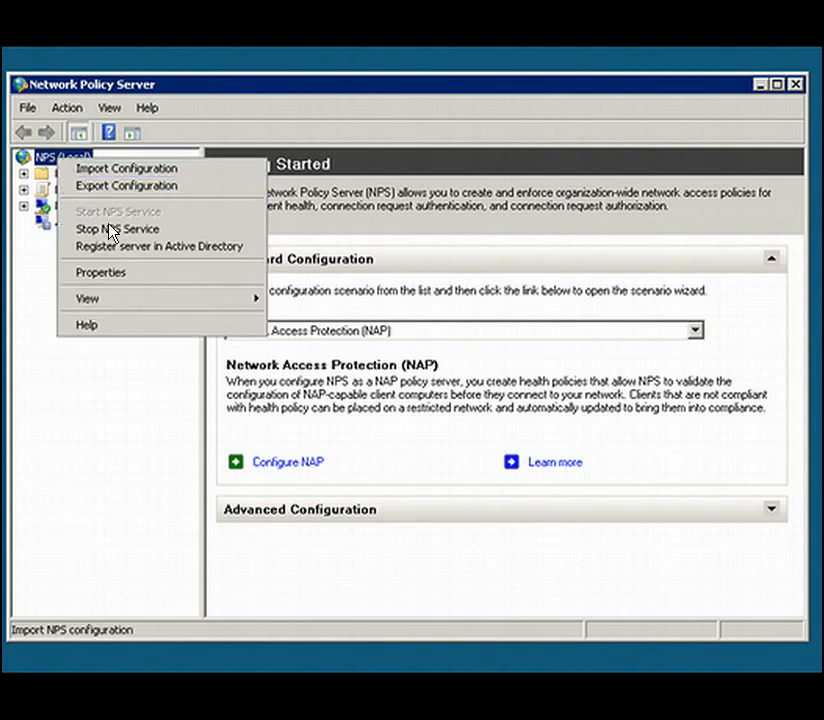
left_click(133, 246)
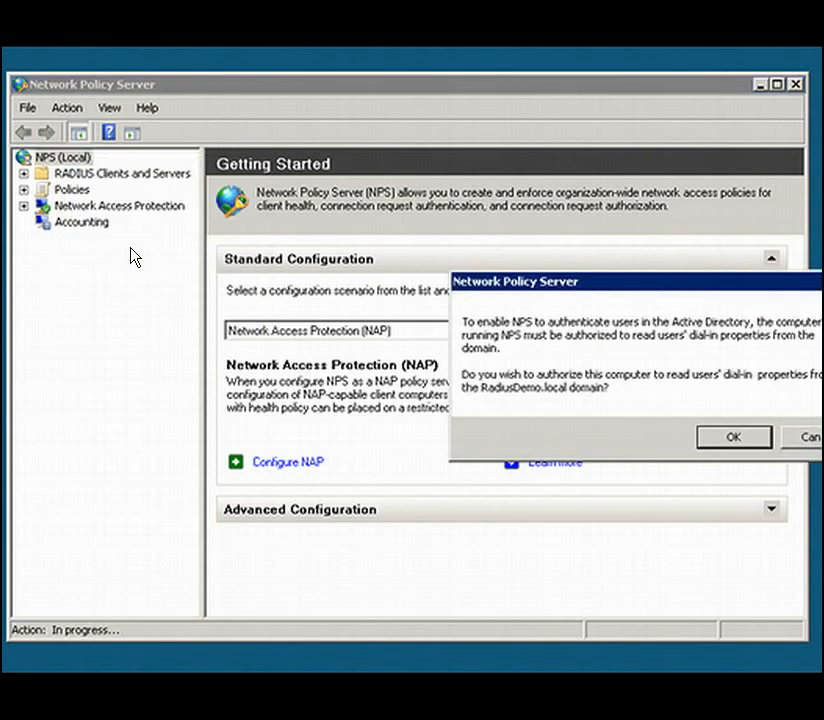
left_click_drag(699, 281, 511, 286)
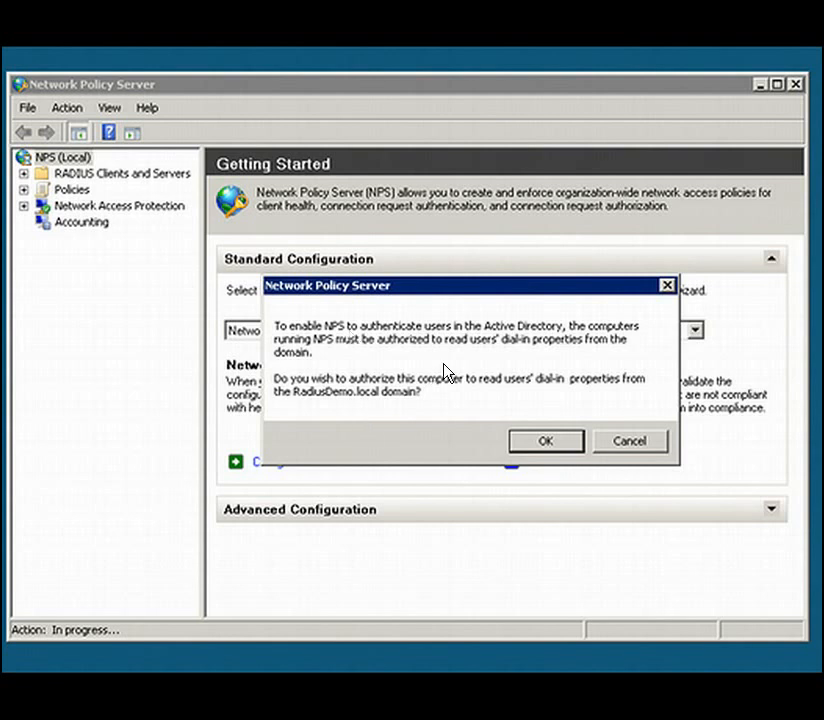
left_click(543, 442)
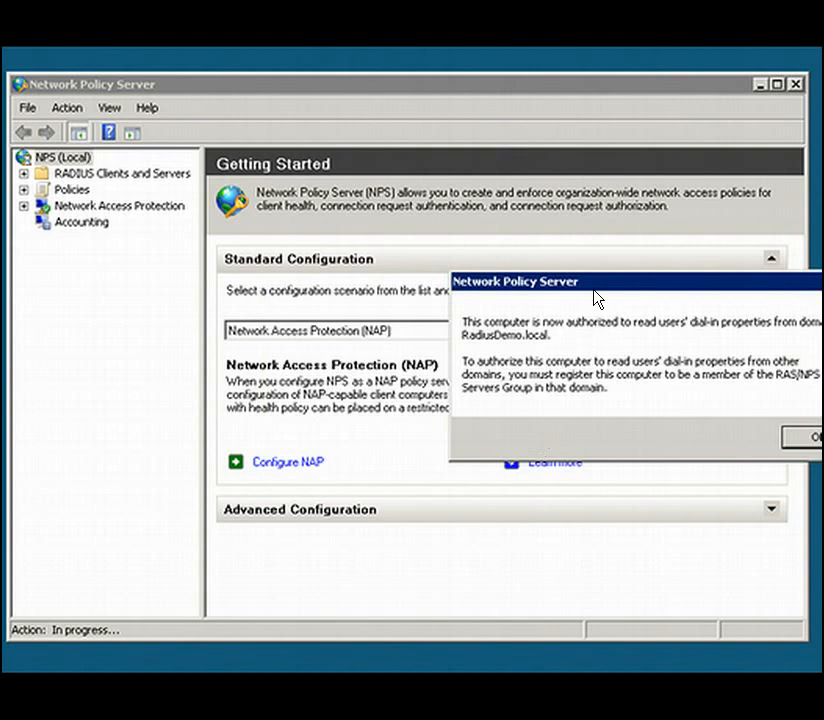
left_click(636, 430)
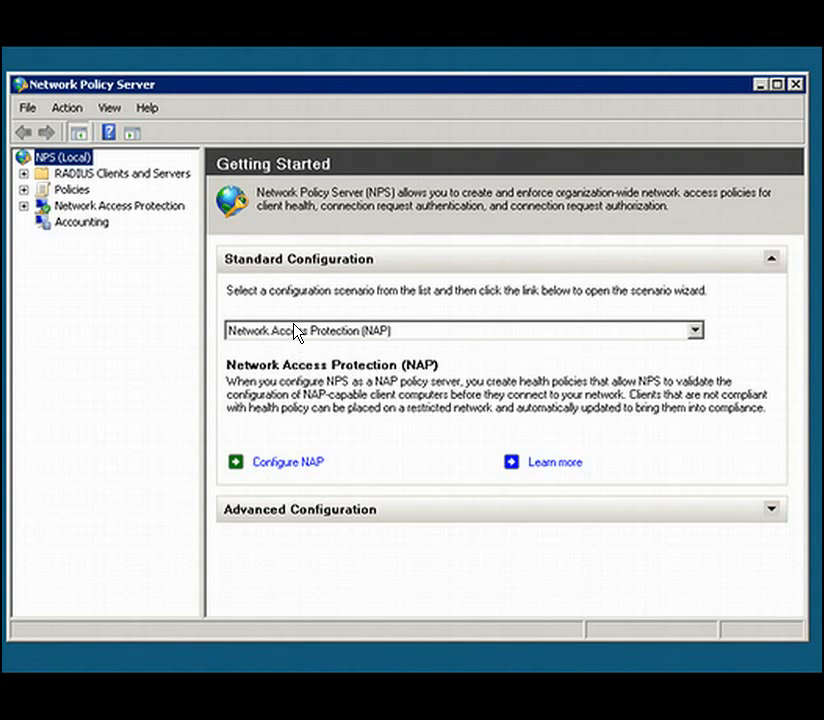
- Start the 802.1X configuration for the RADIUS server for 802.1X Wireless or Wired Connections scenario, using Secure Wireless Connections with its default policy name
left_click(696, 334)
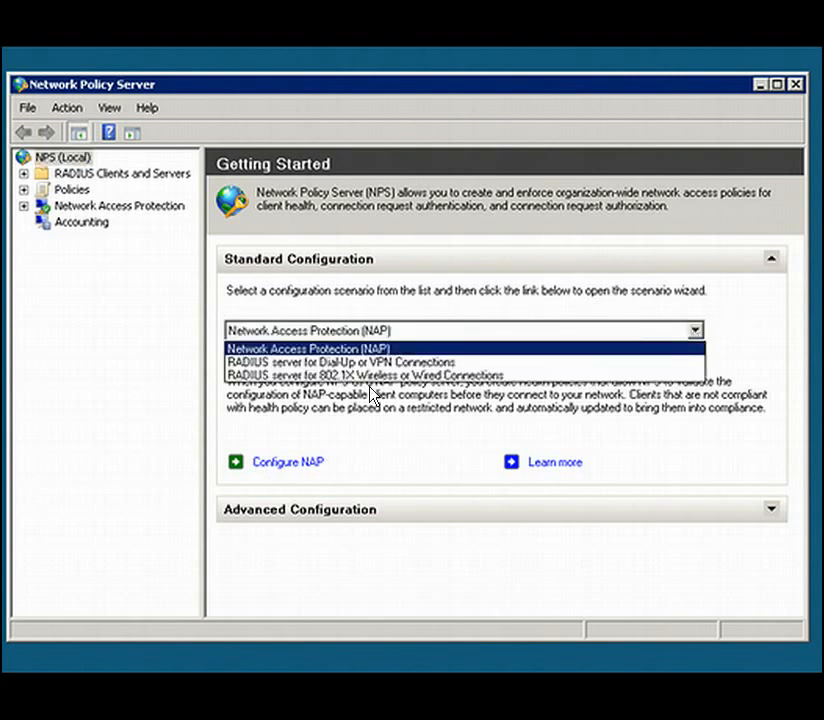
left_click(316, 376)
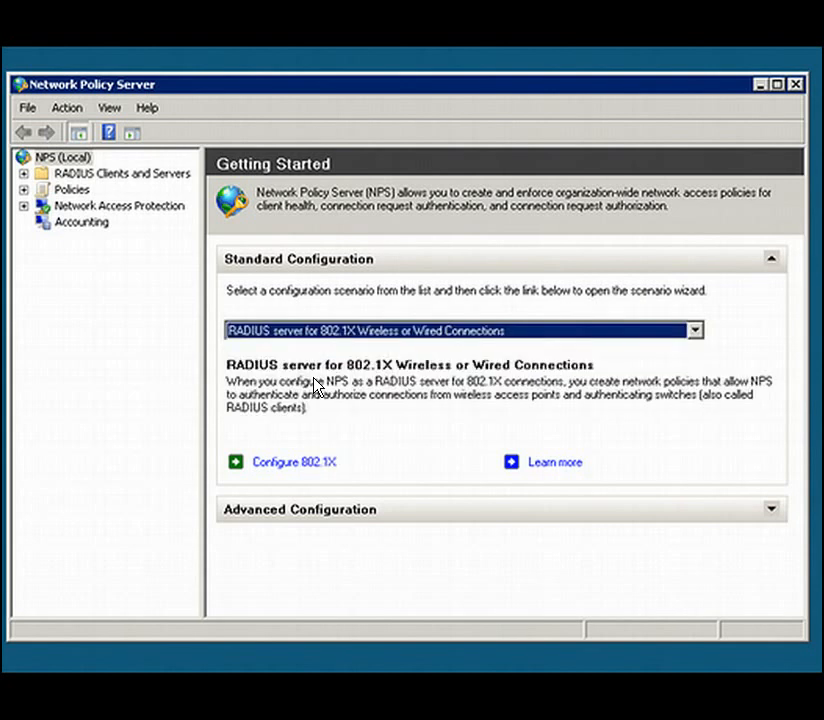
left_click(289, 464)
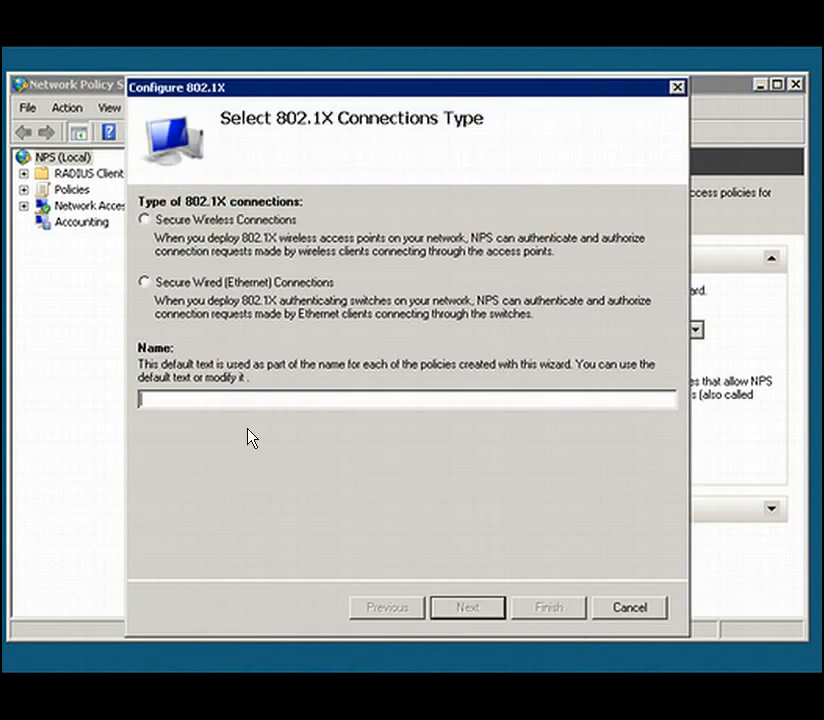
left_click(227, 222)
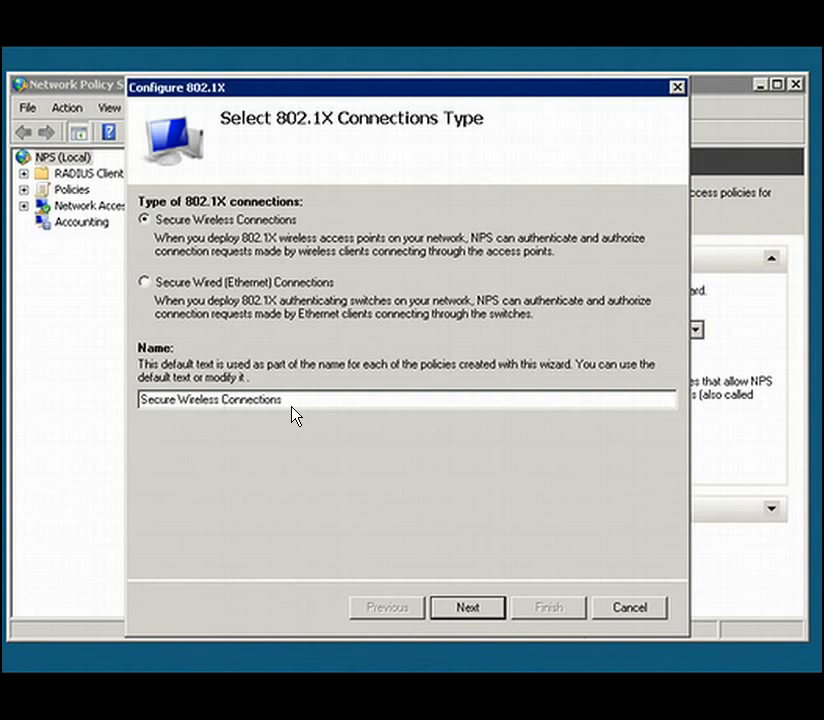
left_click(466, 608)
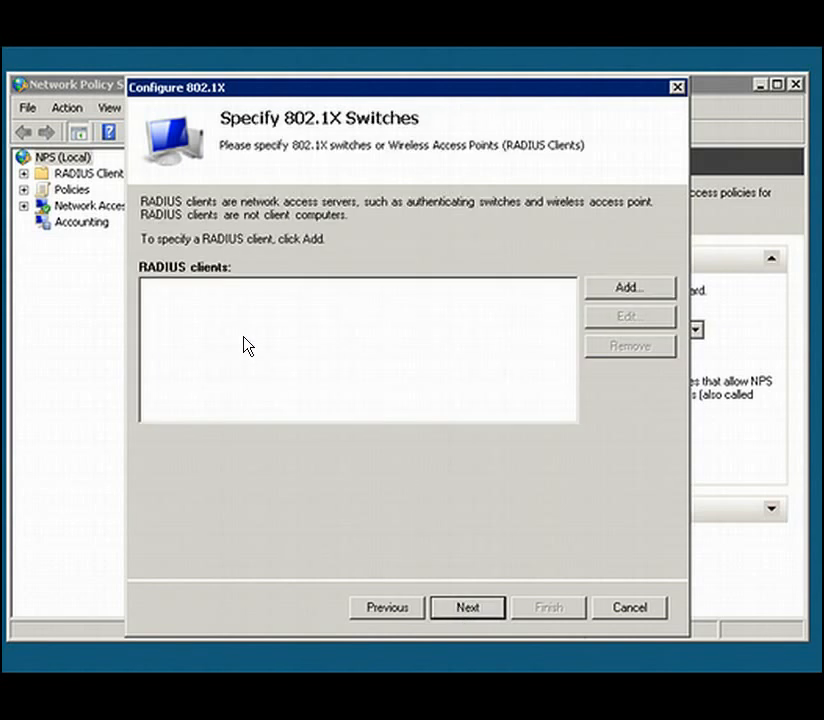
- Add a new RADIUS client with the friendly name RadiusWAP and address 10.10.62.10, and verify the address by resolving it
left_click(621, 290)
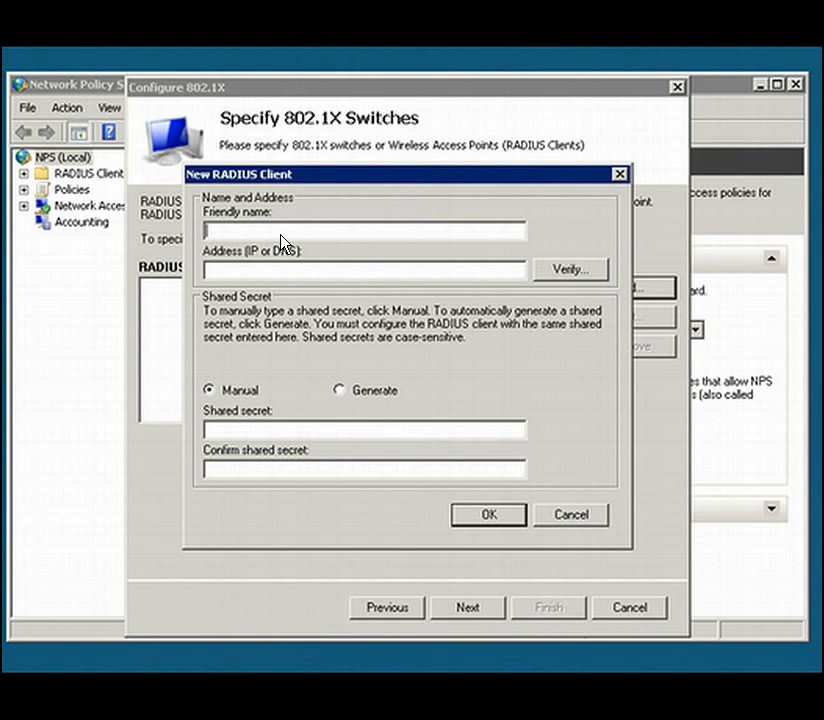
type("W")
key("BackSpace")
type("RadiusWAP")
key("Tab")
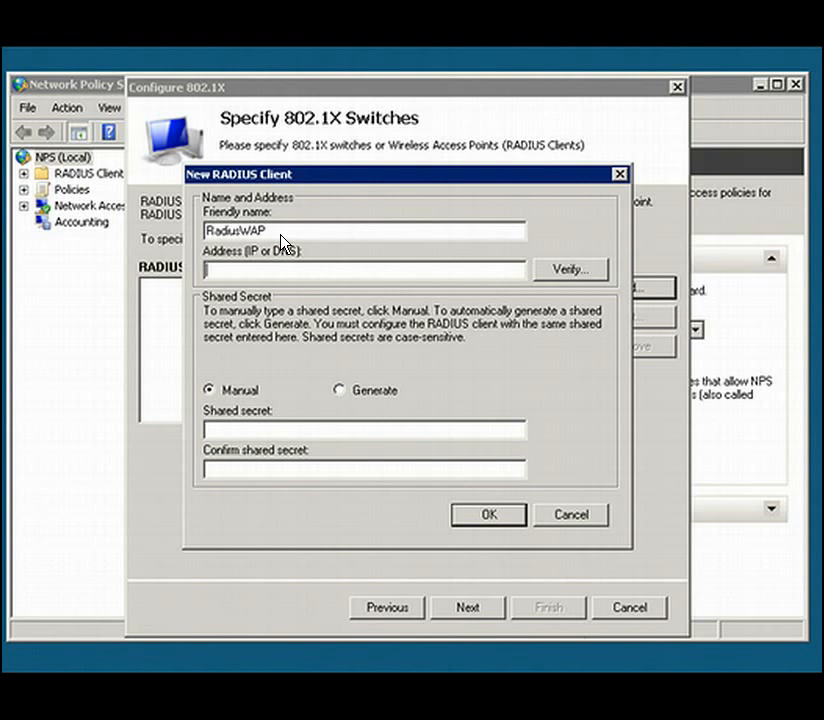
type("10.10.62.10")
left_click(571, 270)
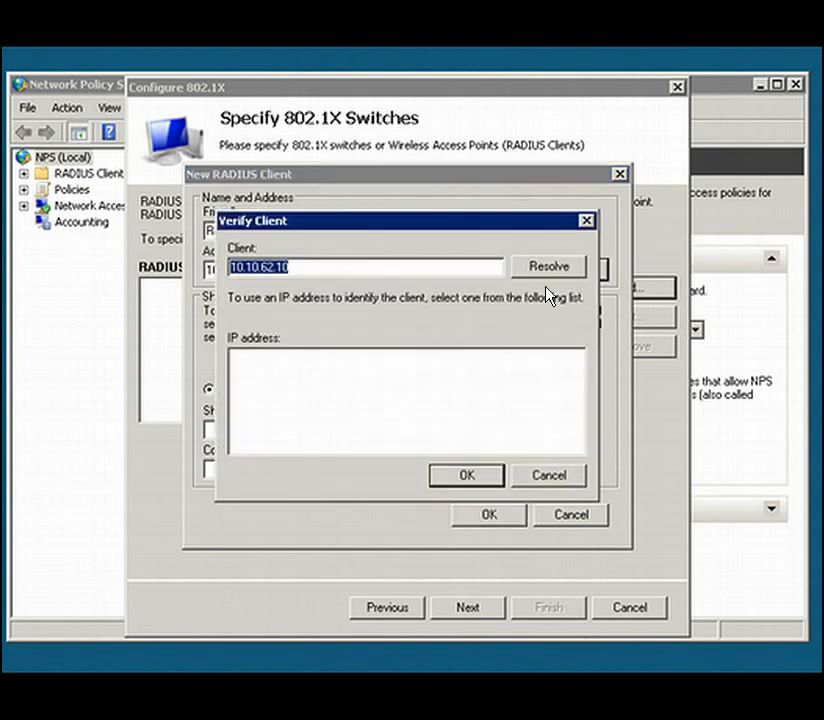
left_click(526, 276)
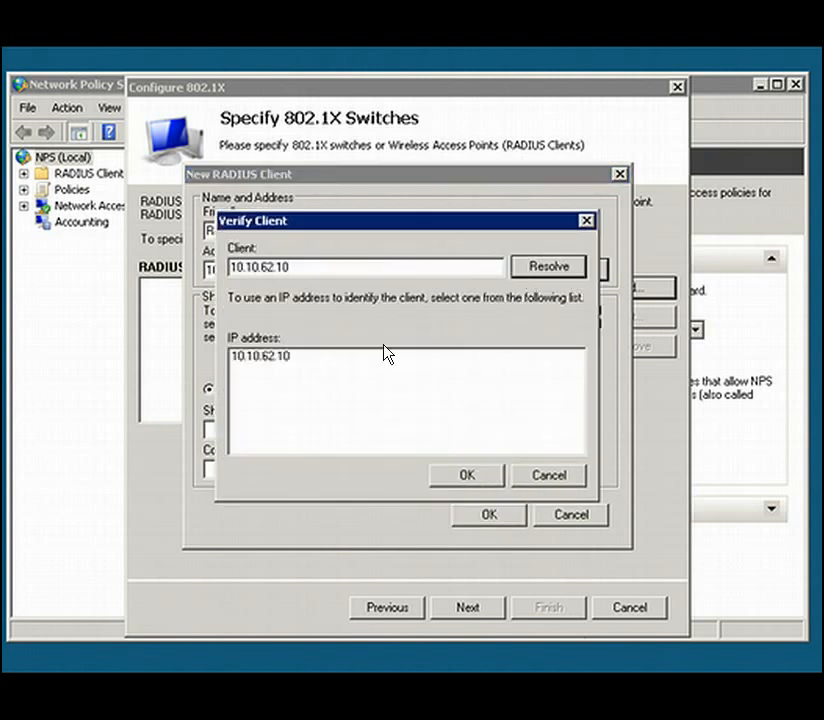
left_click(460, 480)
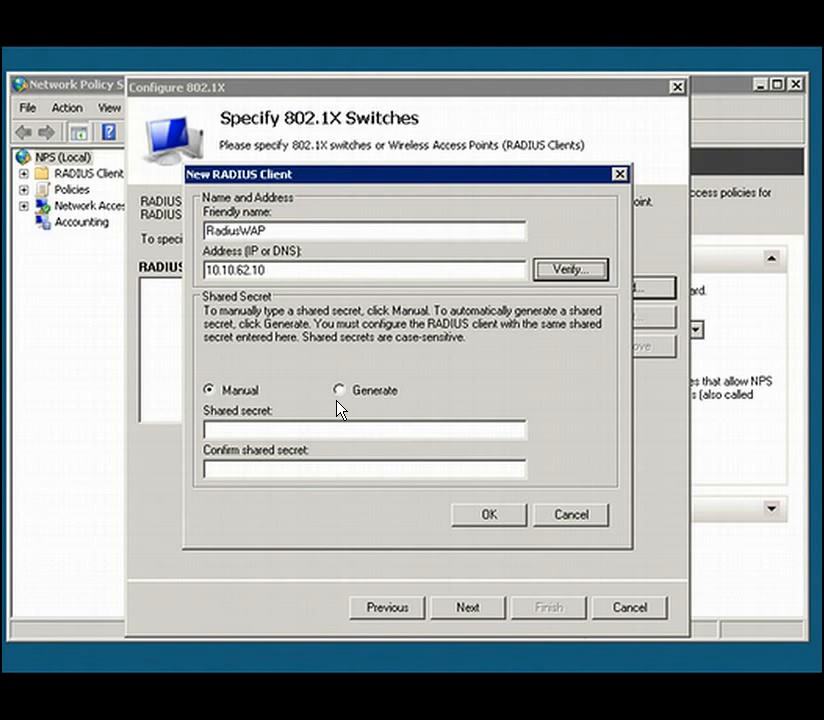
- Enter and confirm the manual shared secret for the RadiusWAP client, save the client and continue to the authentication method
left_click(209, 430)
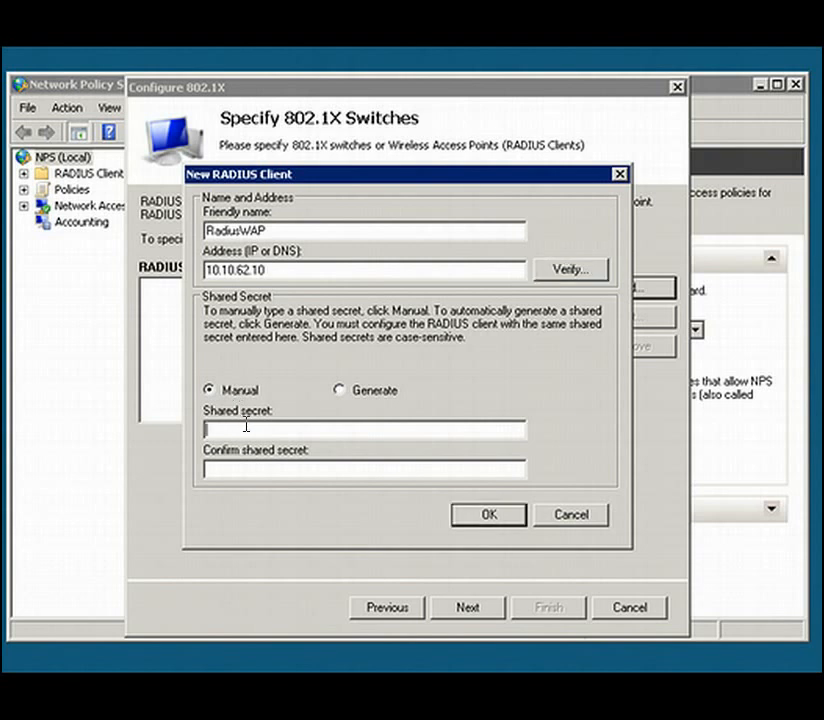
type("••••••••")
key("Tab")
type("••••••••")
left_click(500, 520)
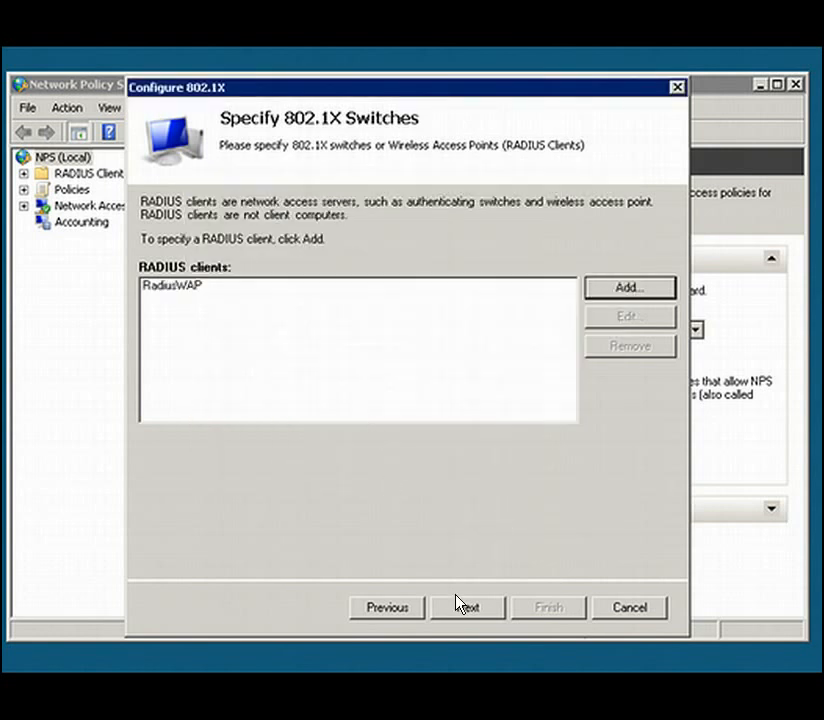
left_click(468, 607)
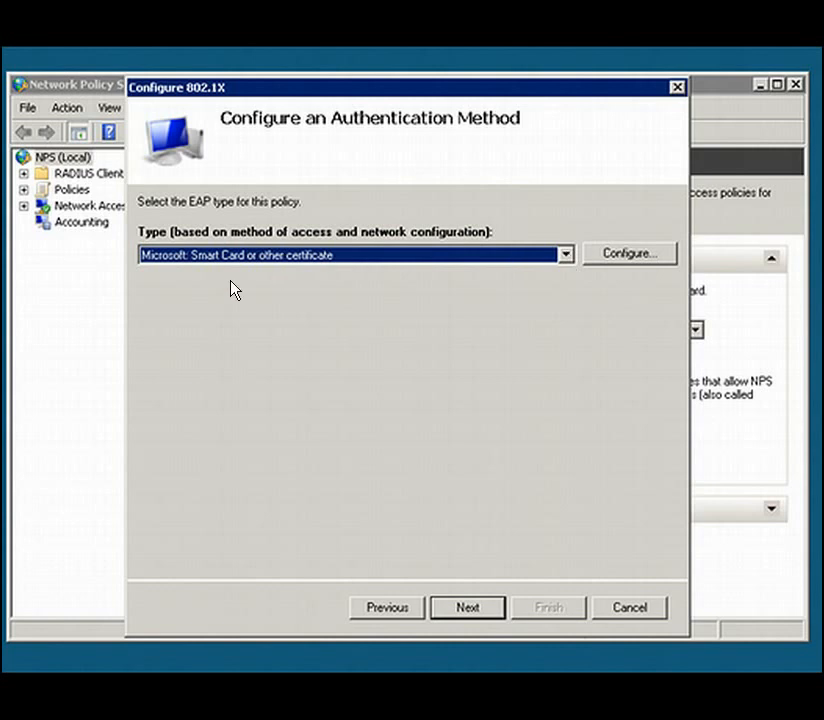
- Set the EAP type to Microsoft: Protected EAP (PEAP) using the WAPDemo.RadiusDemo.local certificate, and continue to the user groups
left_click(565, 256)
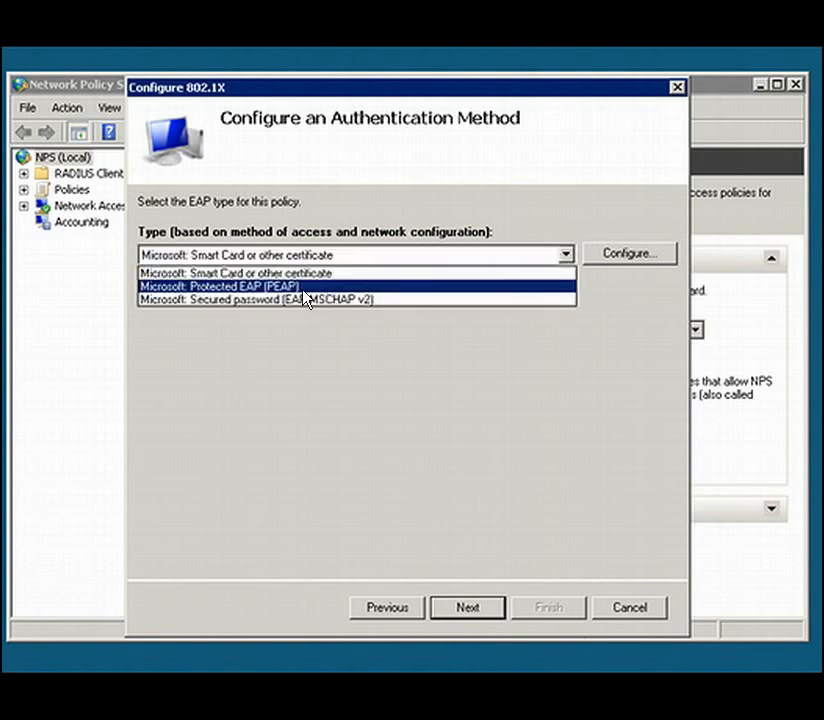
left_click(252, 288)
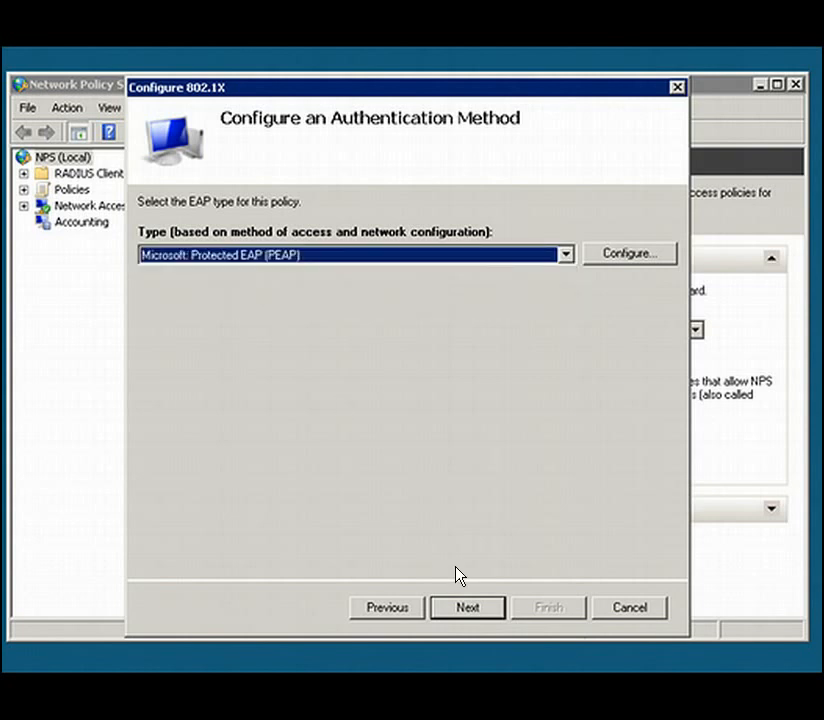
left_click(624, 254)
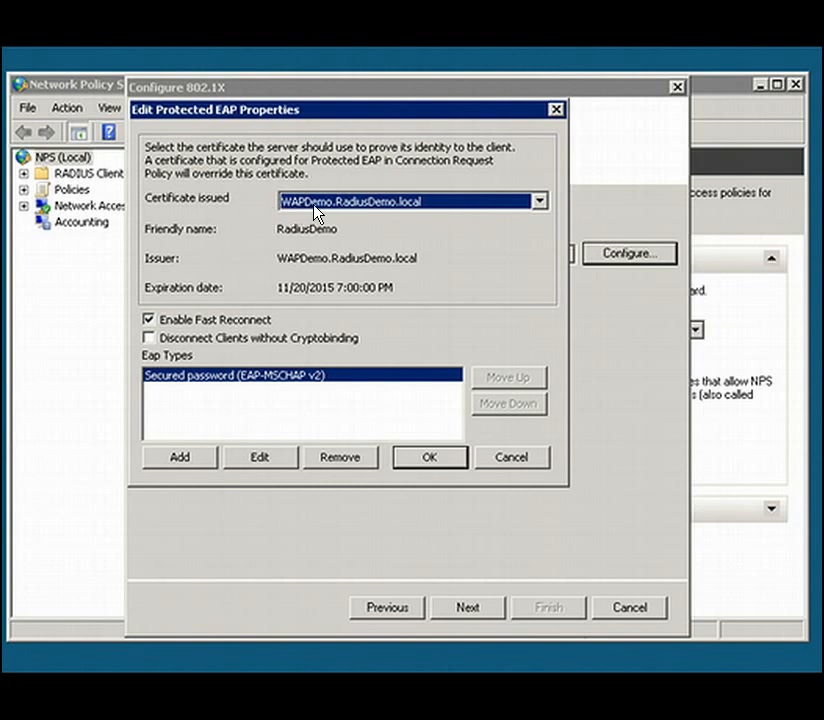
left_click(540, 201)
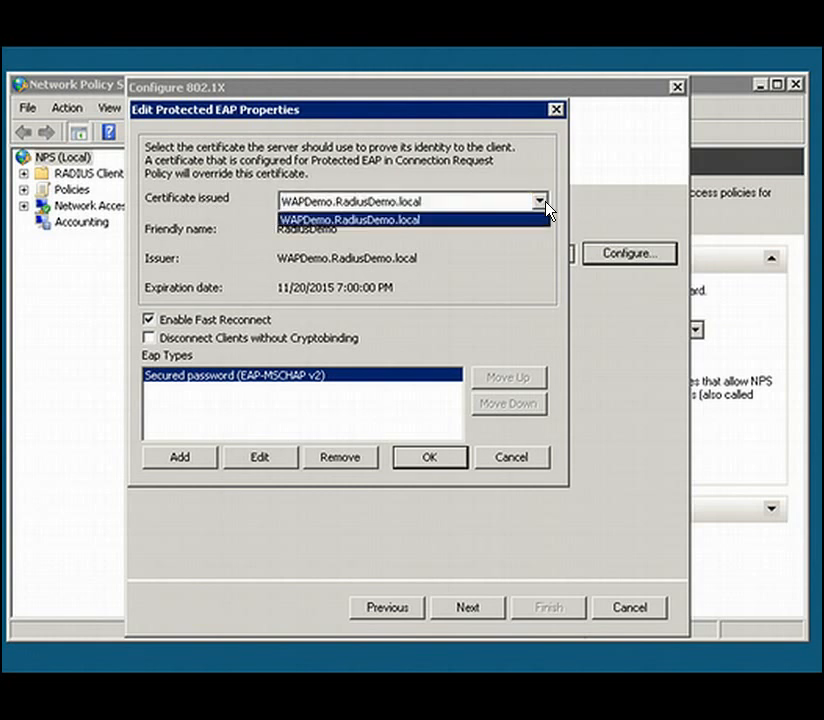
left_click(546, 204)
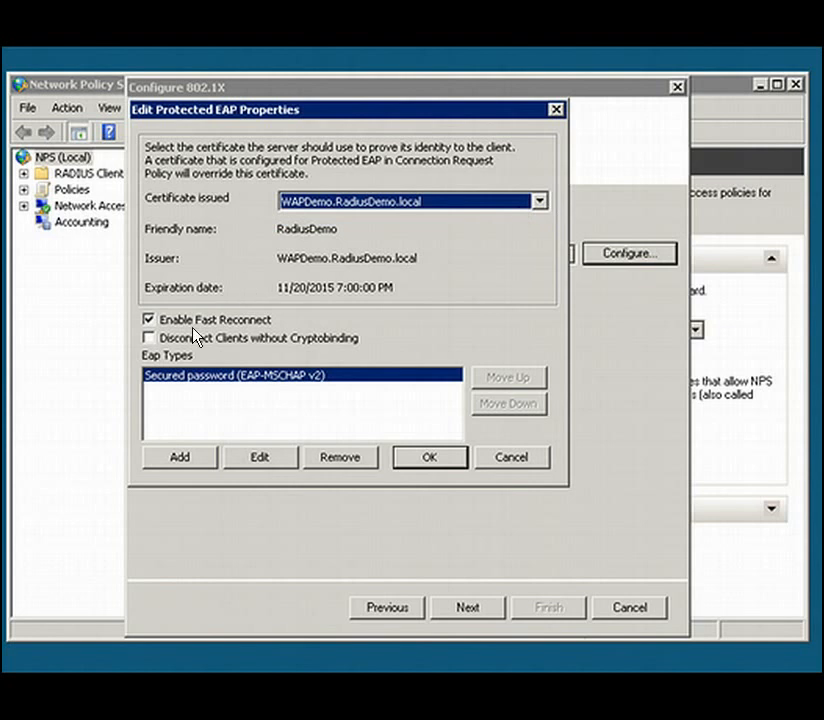
left_click(428, 460)
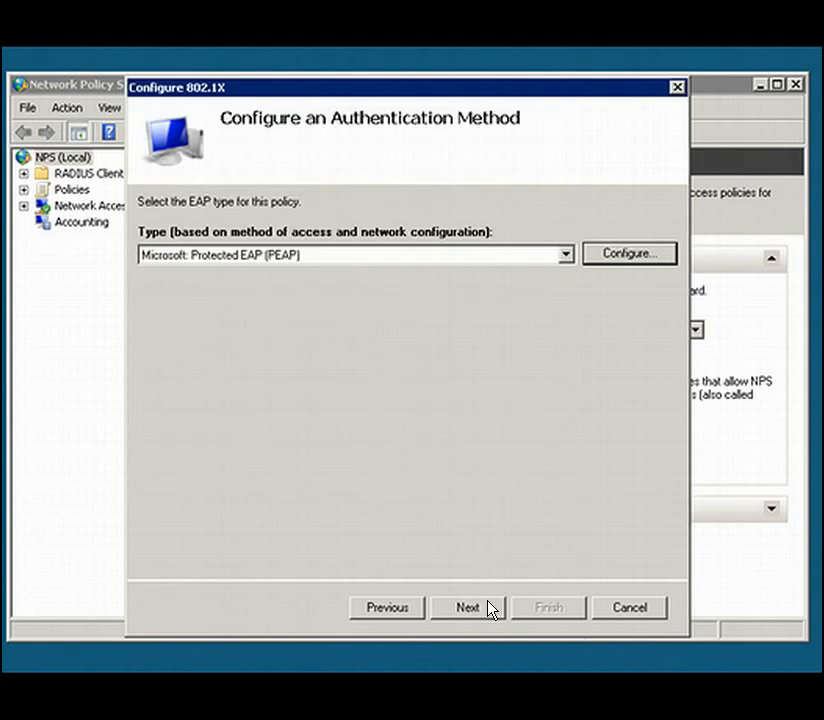
left_click(490, 607)
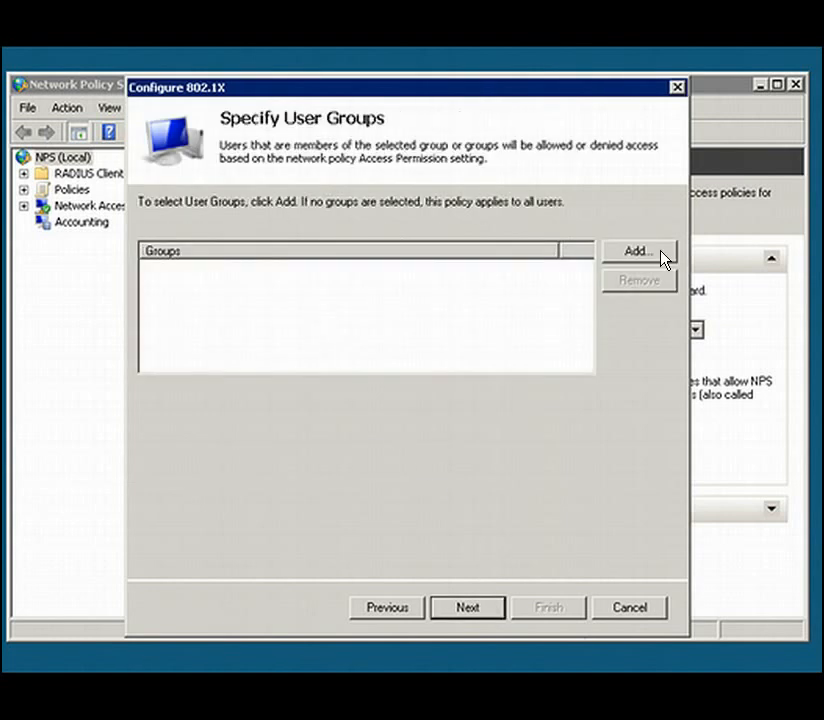
- Add the RADACCESS group from the RadiusDemo.local directory to the policy's user groups
left_click(633, 252)
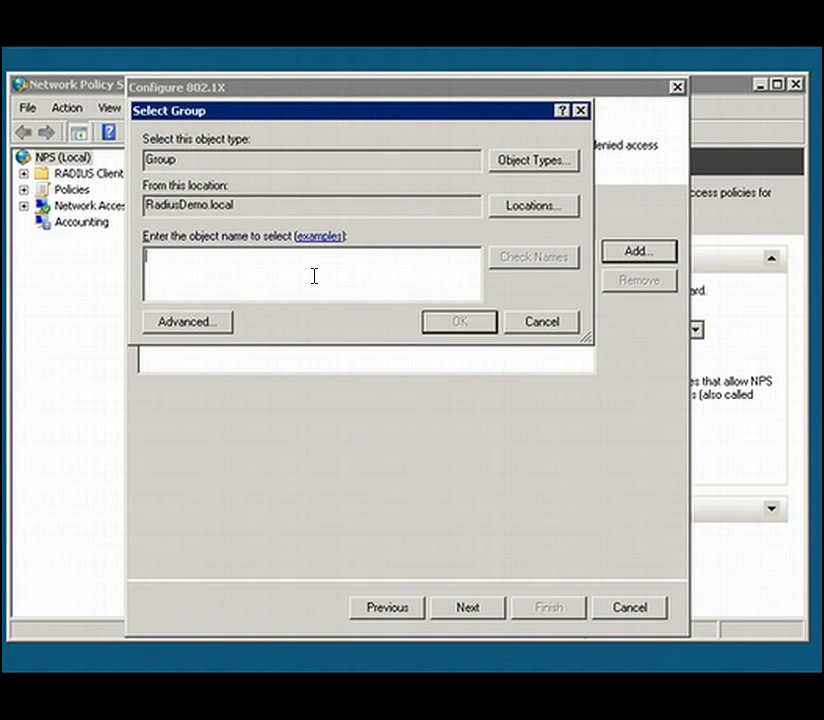
left_click(195, 322)
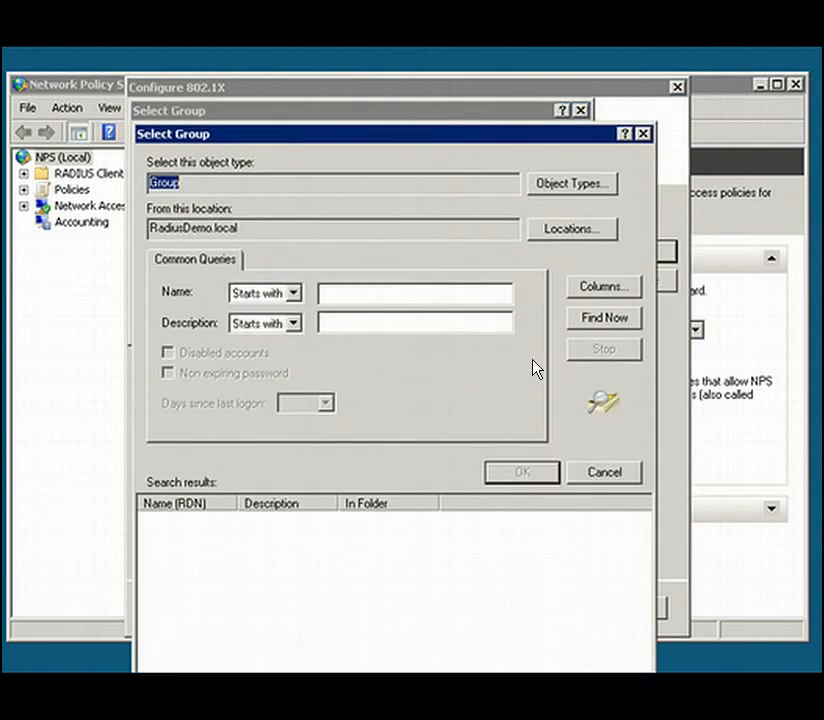
left_click(603, 320)
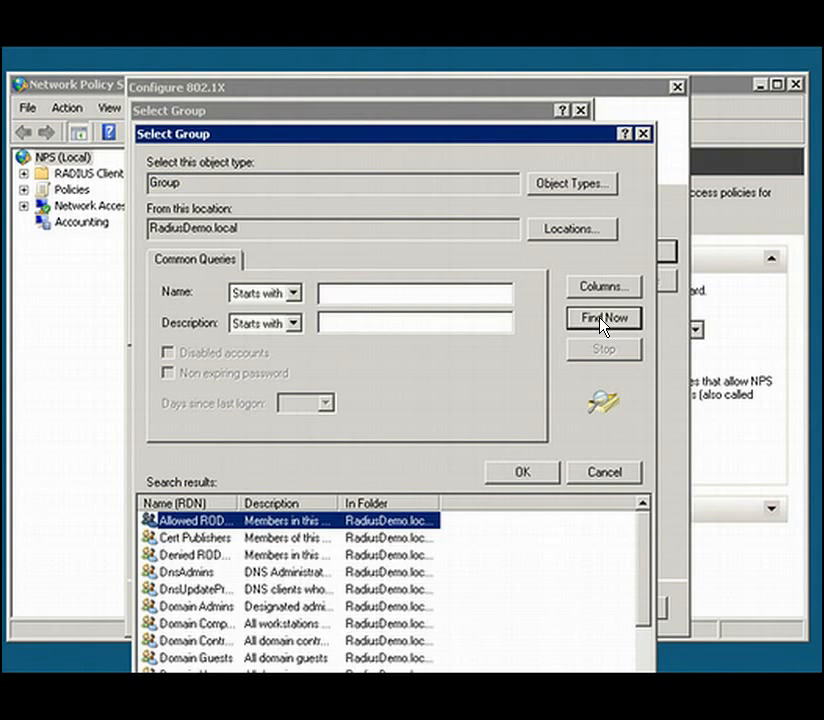
left_click(197, 537)
scroll(205, 550, "down", 2)
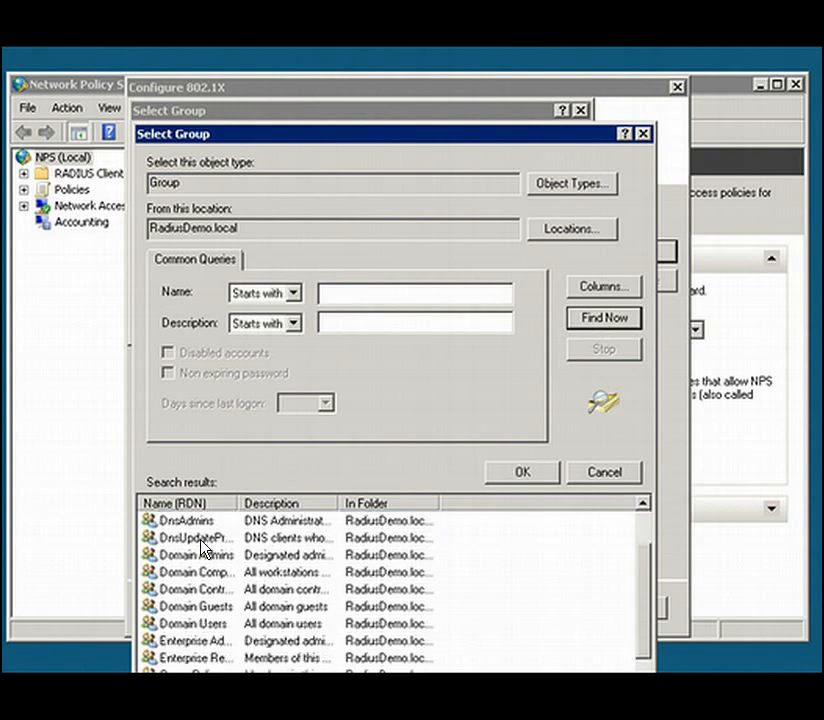
scroll(204, 548, "down", 1)
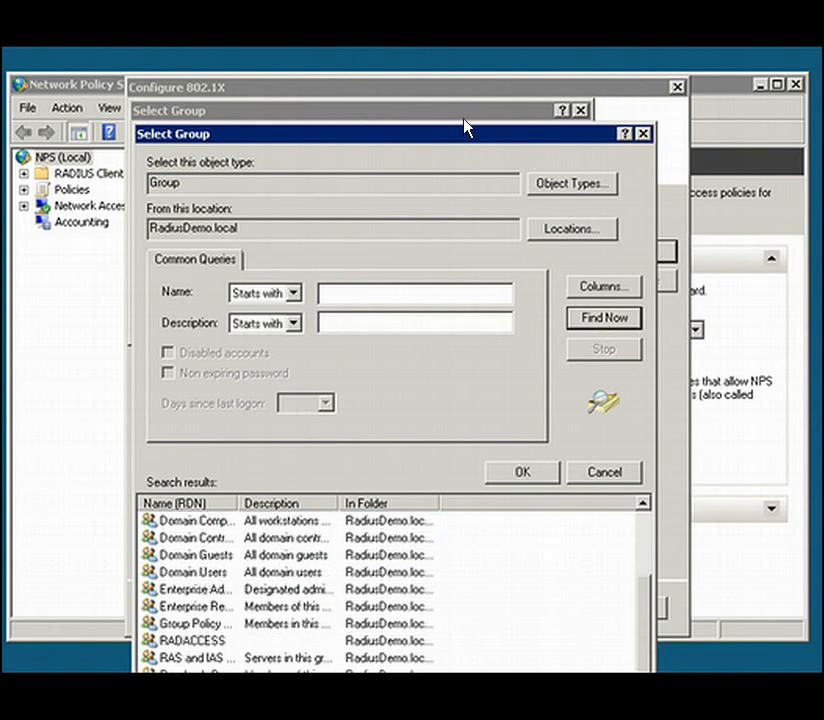
left_click_drag(465, 126, 465, 110)
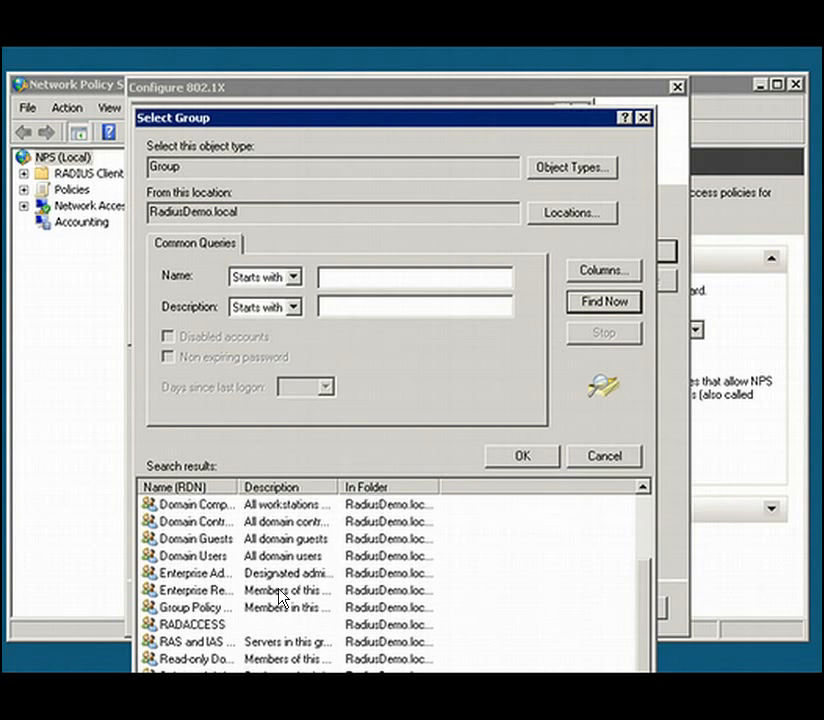
left_click(192, 624)
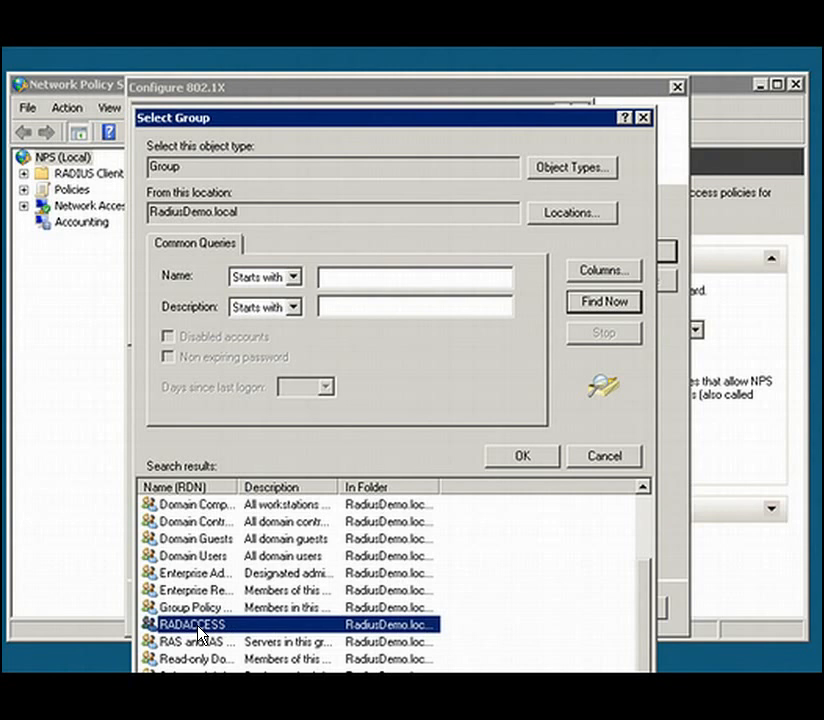
left_click(548, 460)
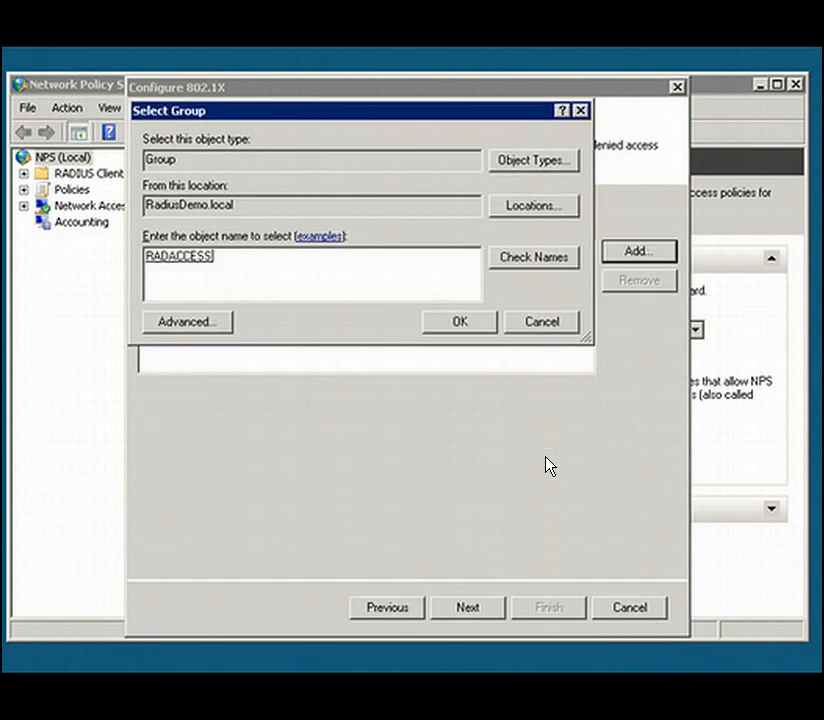
left_click(450, 324)
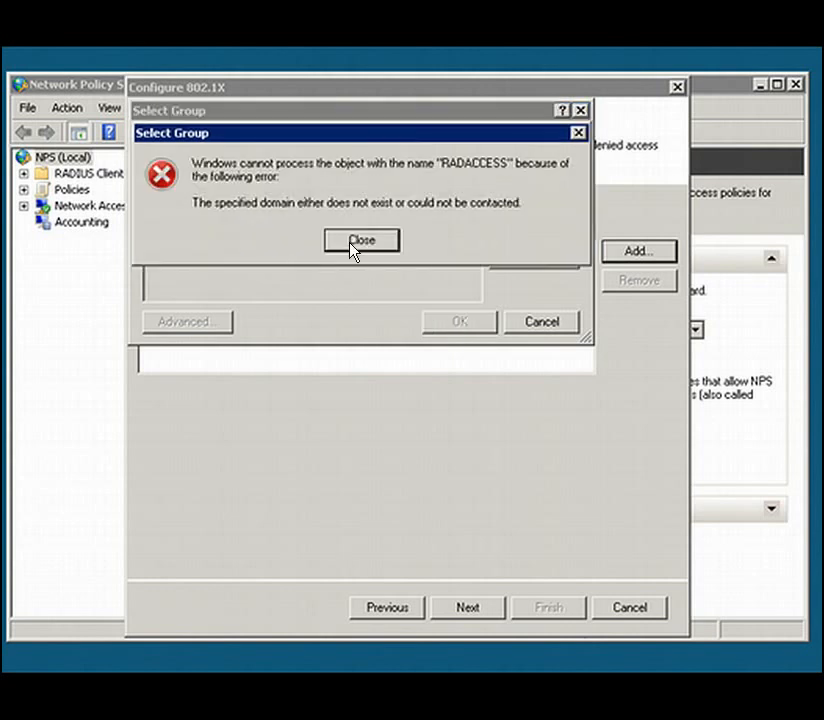
left_click(353, 250)
left_click(353, 250)
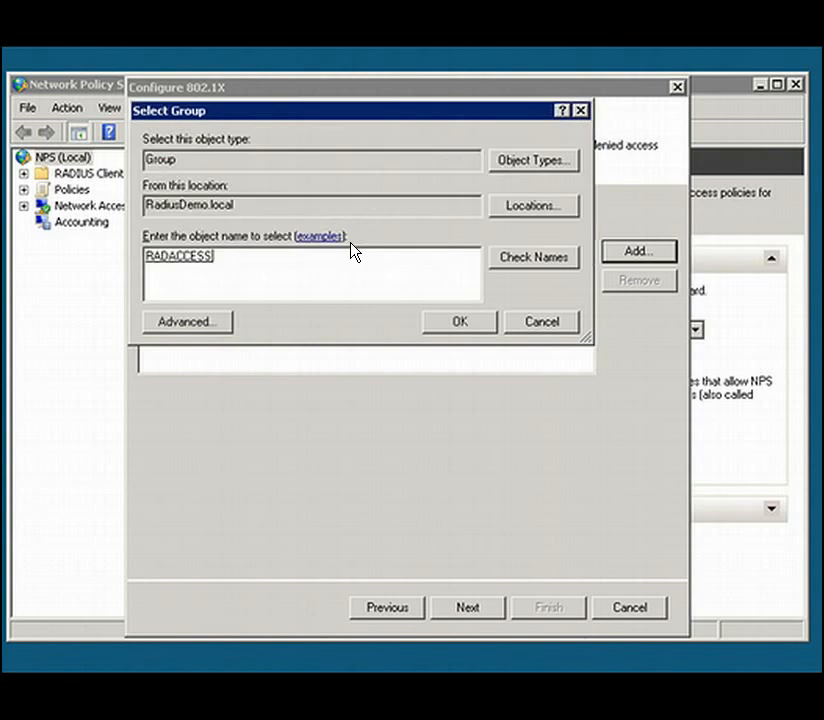
left_click(456, 325)
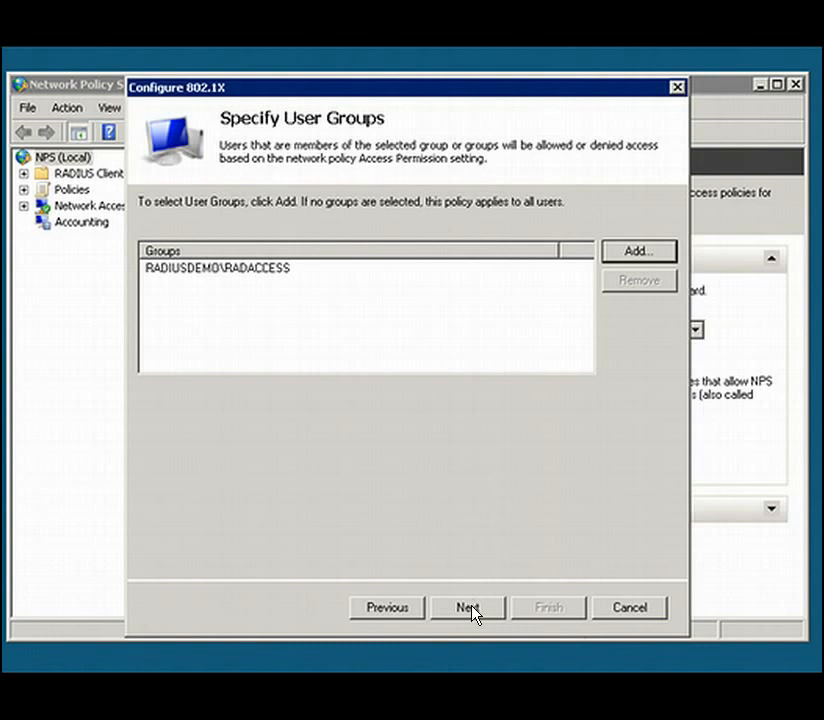
- Accept the user groups, leave VLANs unconfigured, and finish the 802.1X configuration
left_click(468, 608)
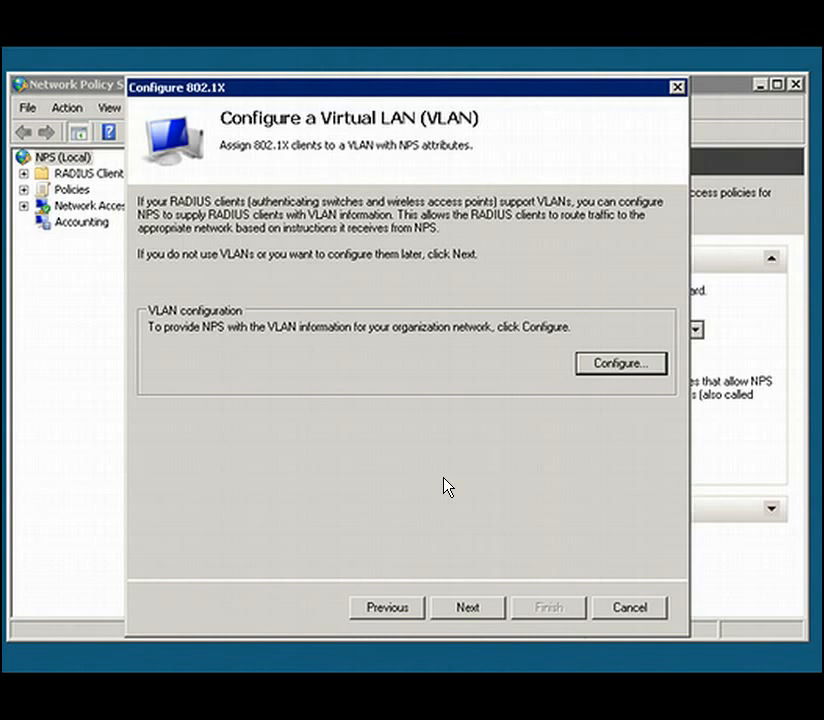
left_click(476, 607)
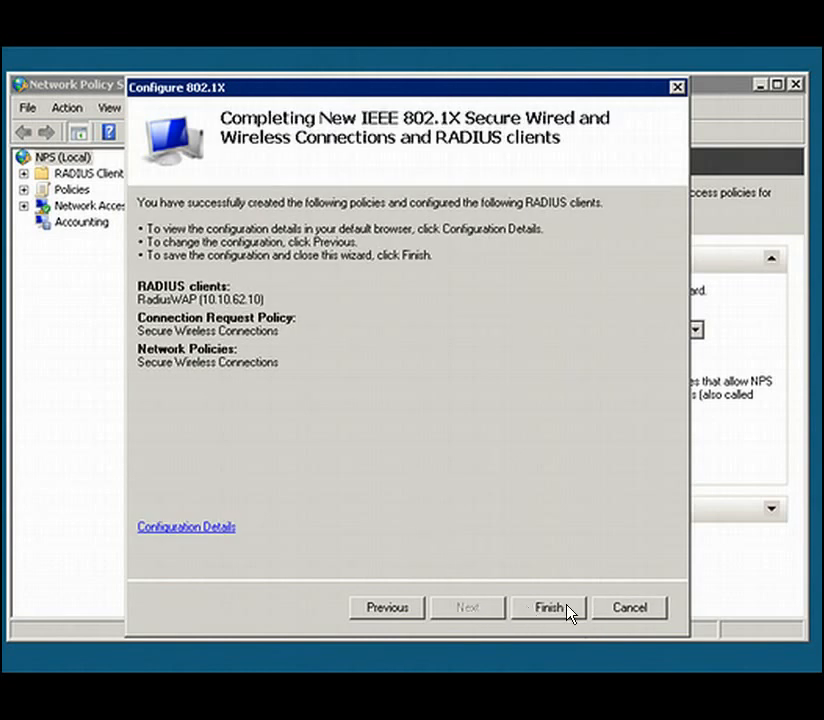
left_click(566, 610)
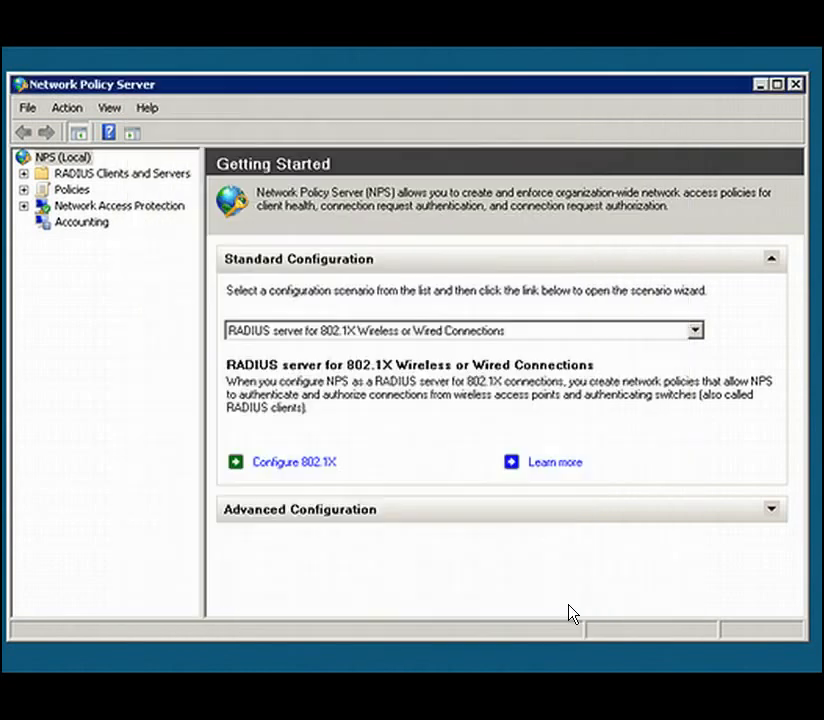
- Stop the NPS service on the local server and start it again
right_click(66, 160)
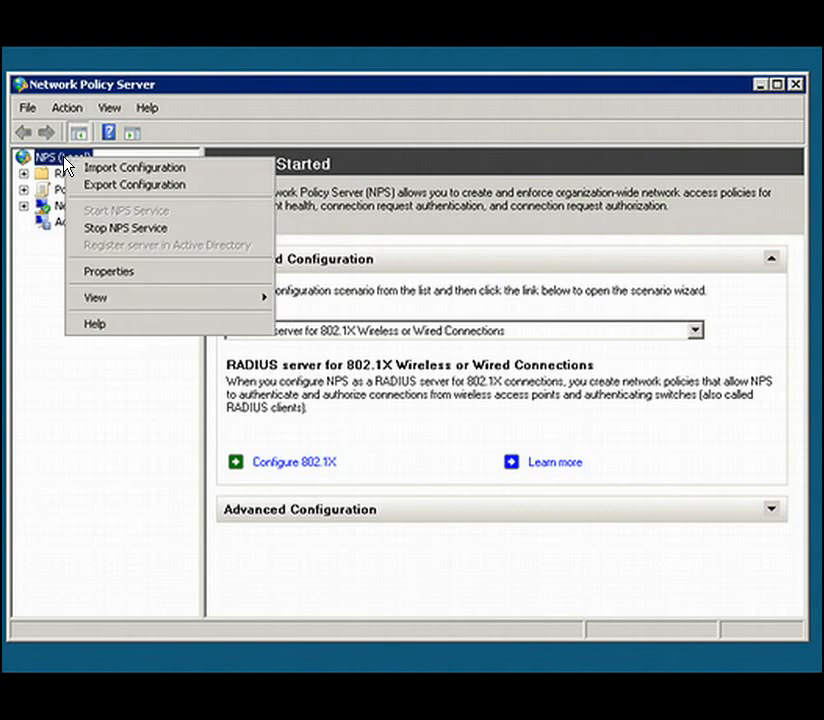
left_click(104, 243)
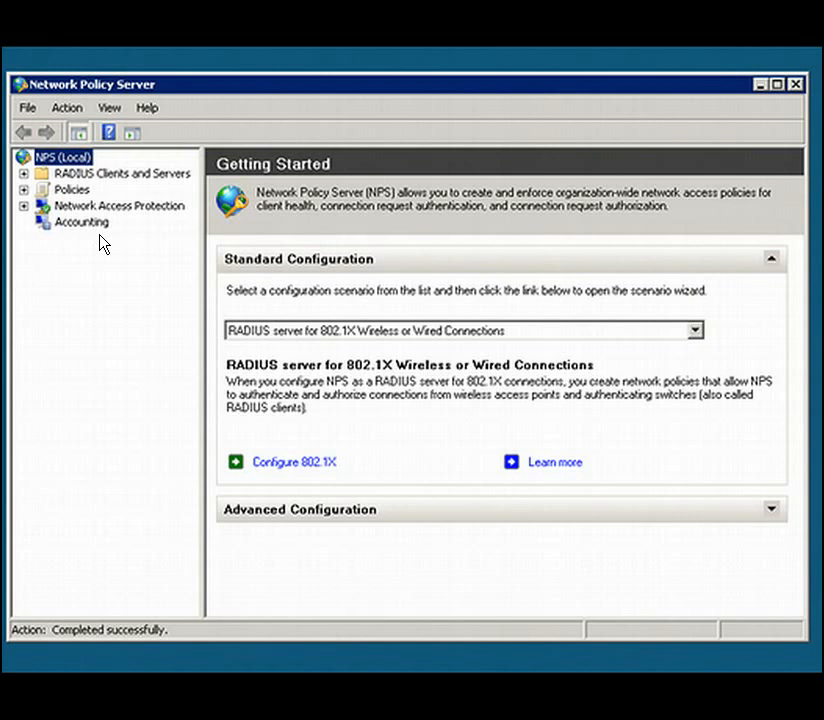
right_click(64, 159)
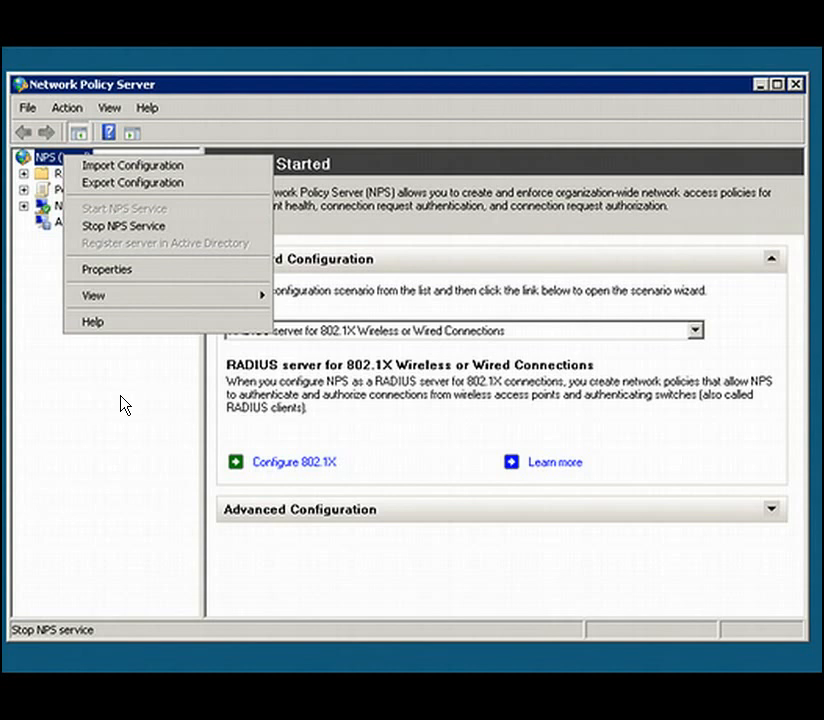
left_click(77, 280)
right_click(64, 158)
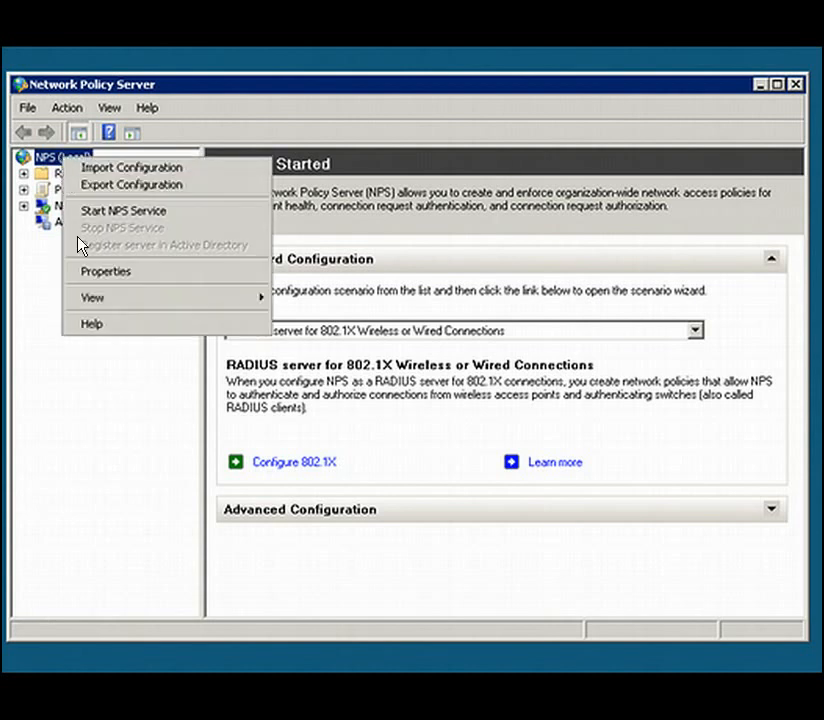
left_click(107, 214)
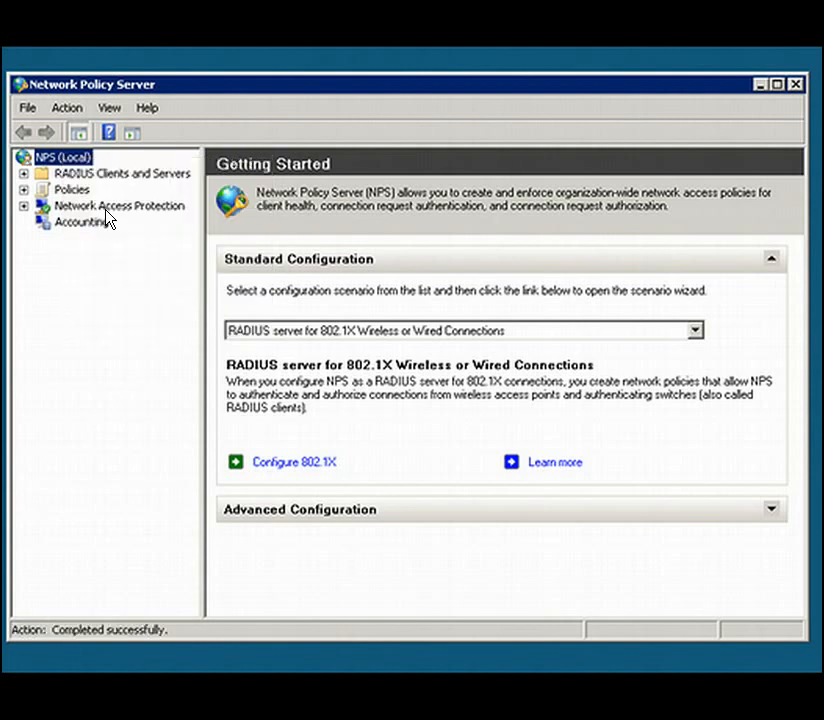
- Review the Secure Wireless Connections network policy's overview, authentication methods, RADIUS attributes and encryption settings
left_click(22, 190)
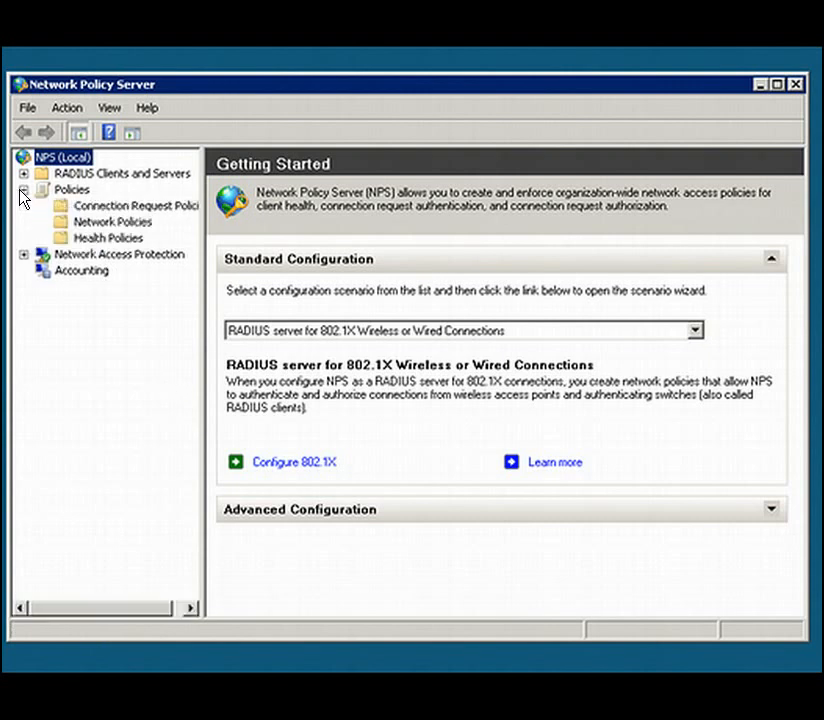
left_click(83, 226)
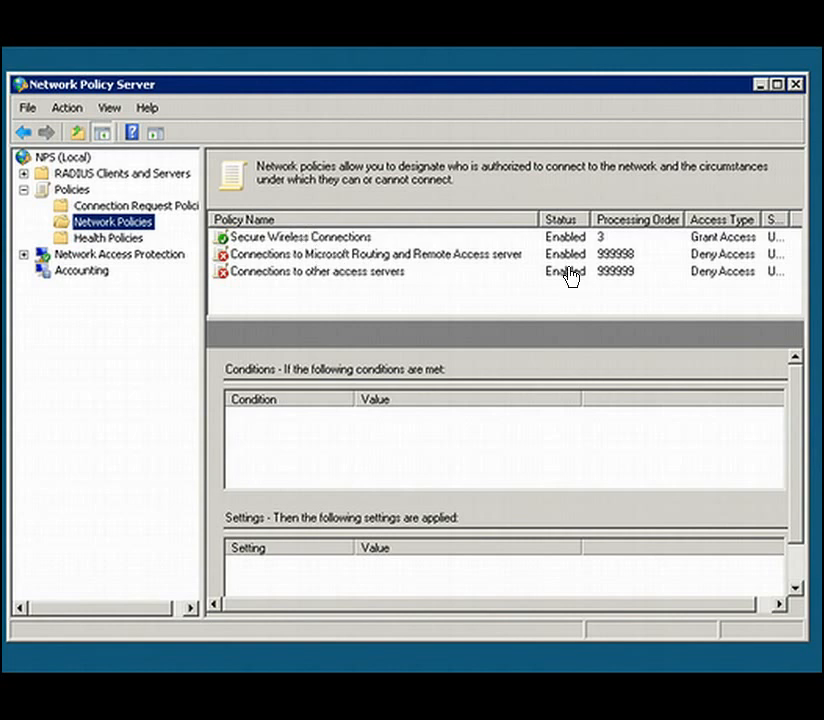
left_click(364, 241)
right_click(364, 243)
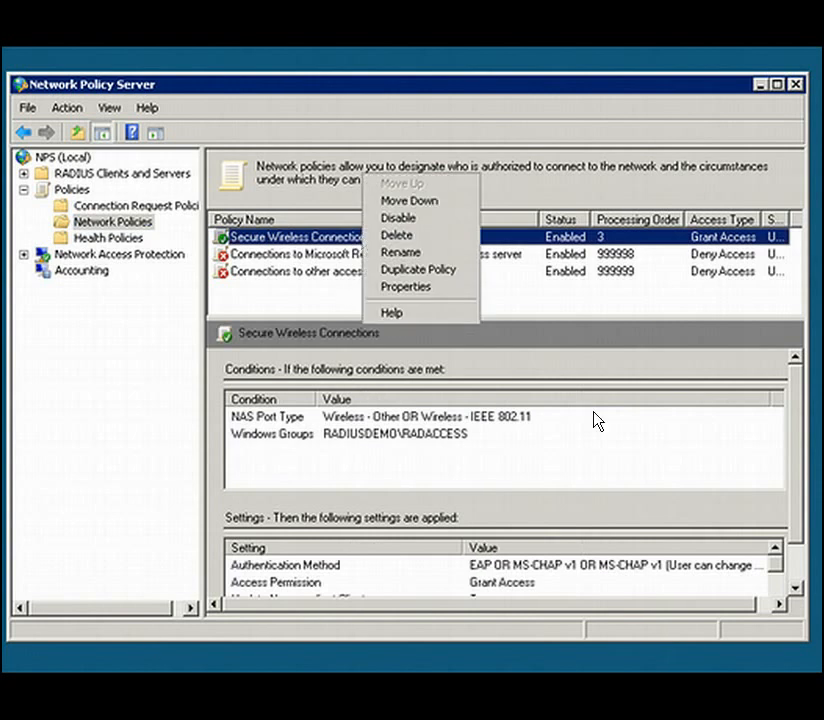
left_click(421, 289)
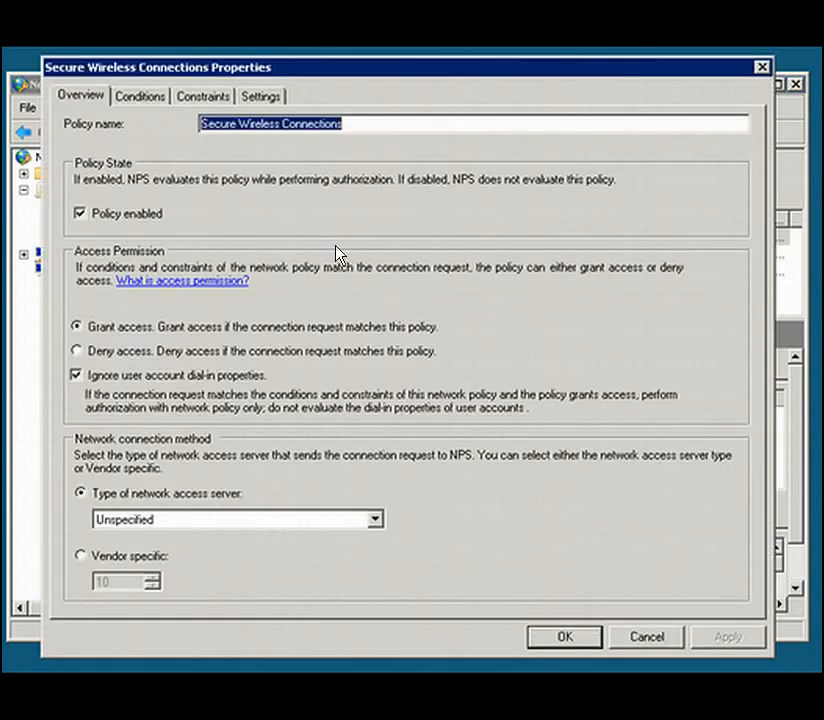
left_click(215, 98)
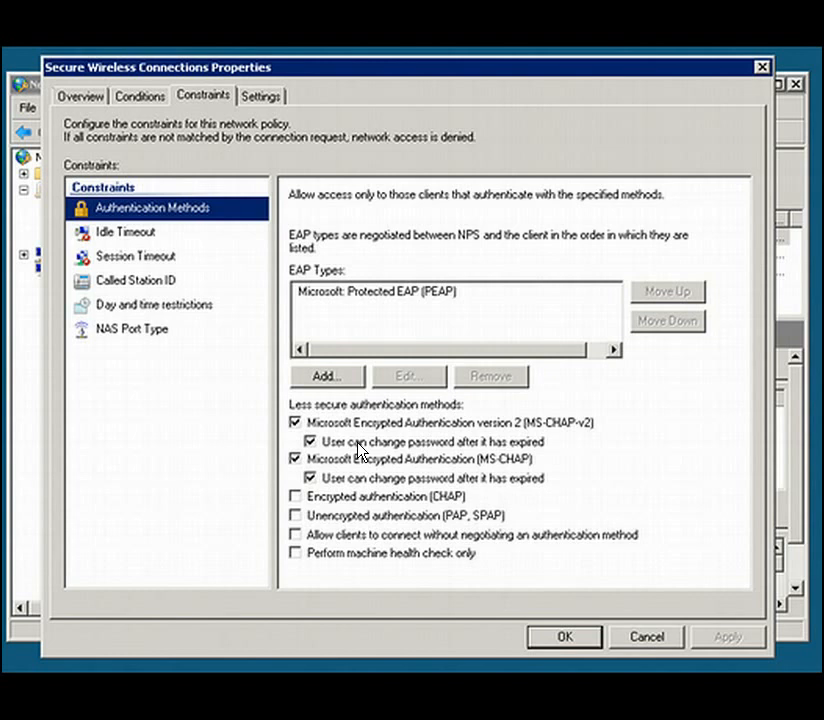
left_click(271, 103)
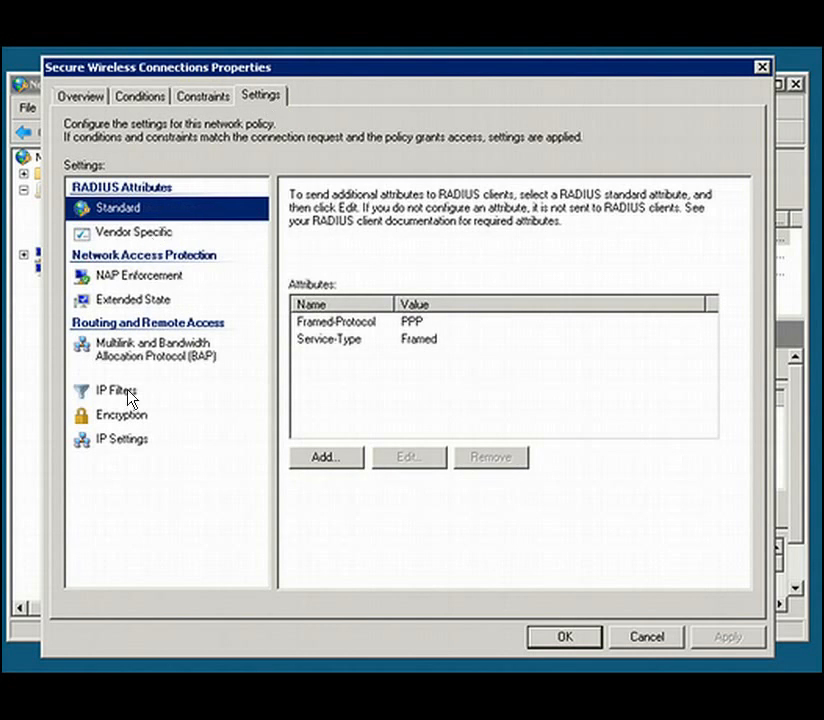
left_click(122, 415)
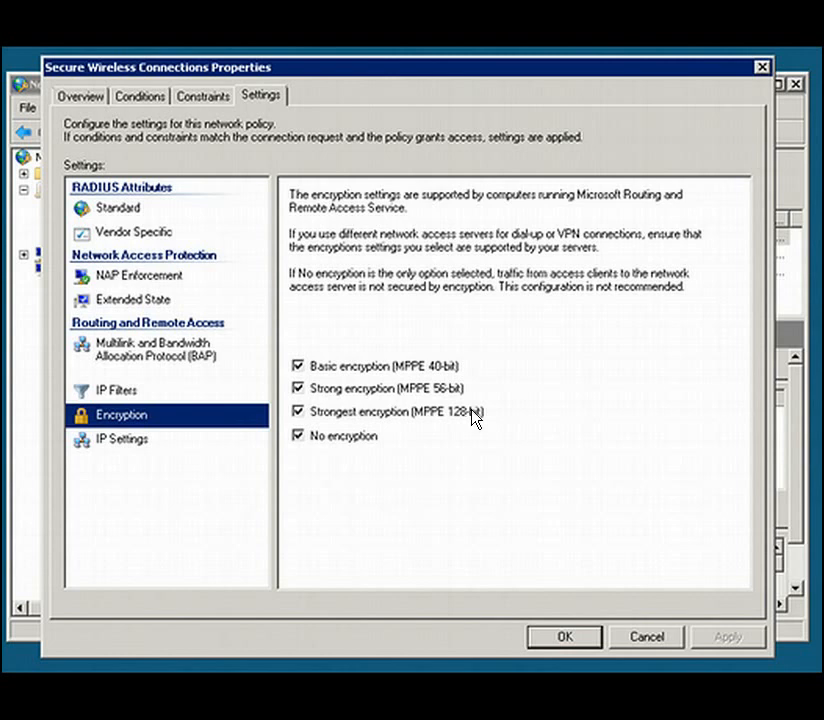
left_click(571, 637)
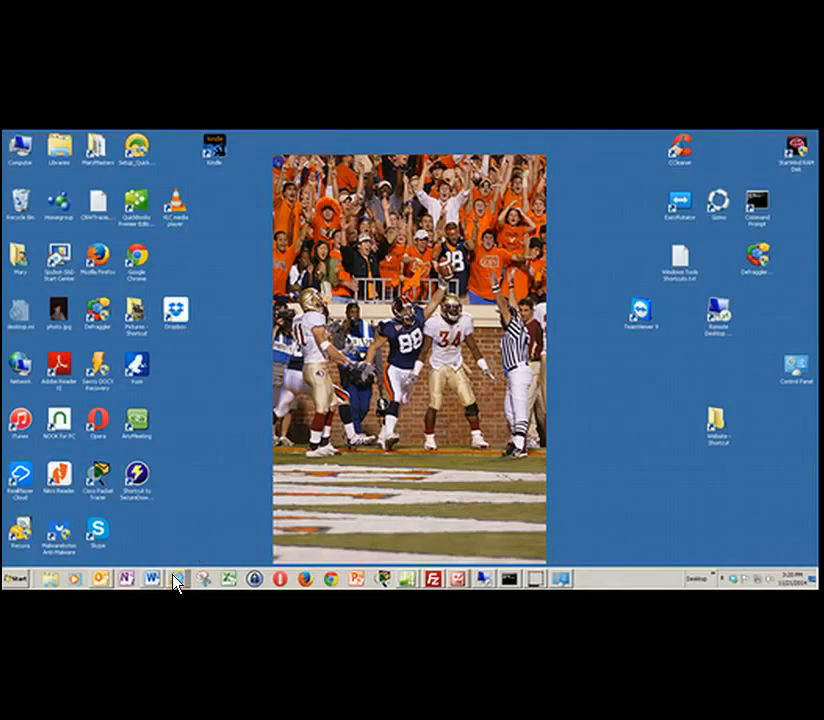
- Switch to Active Directory Certificate Services in Internet Explorer and open the RadiusDemo-WAPDEMO-CA certificate file certnew.cer
mouse_move(160, 579)
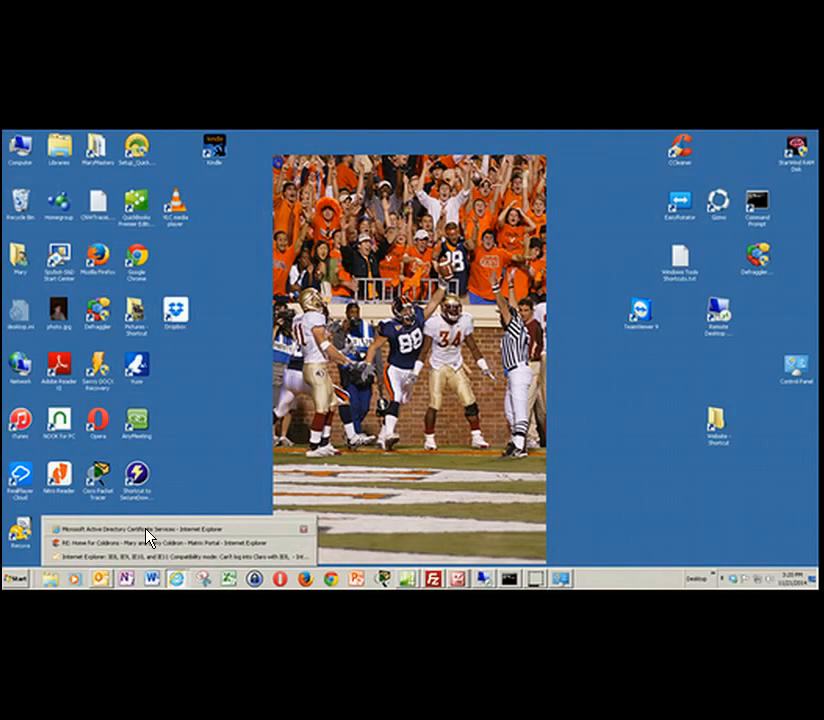
left_click(148, 537)
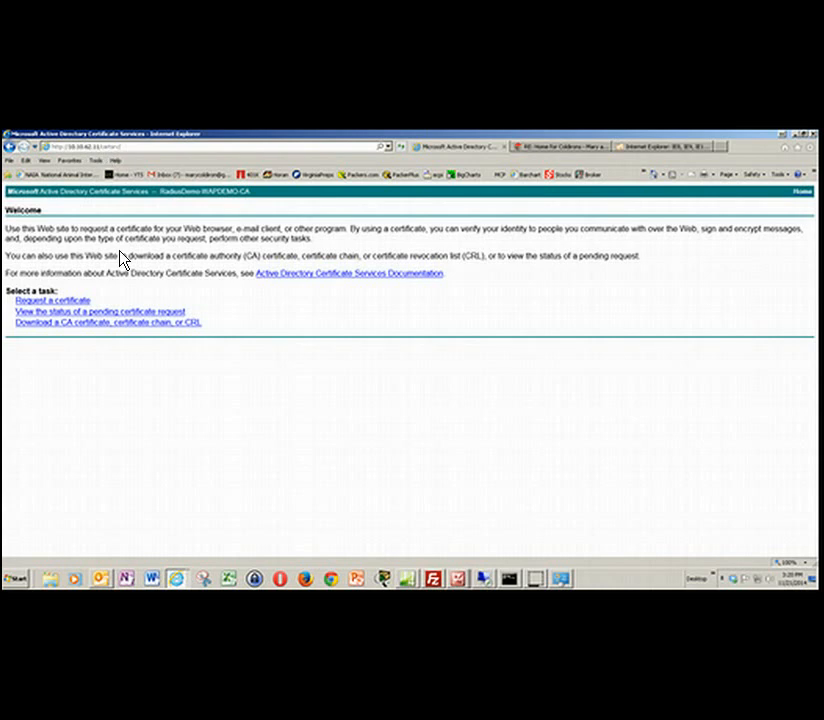
left_click(122, 331)
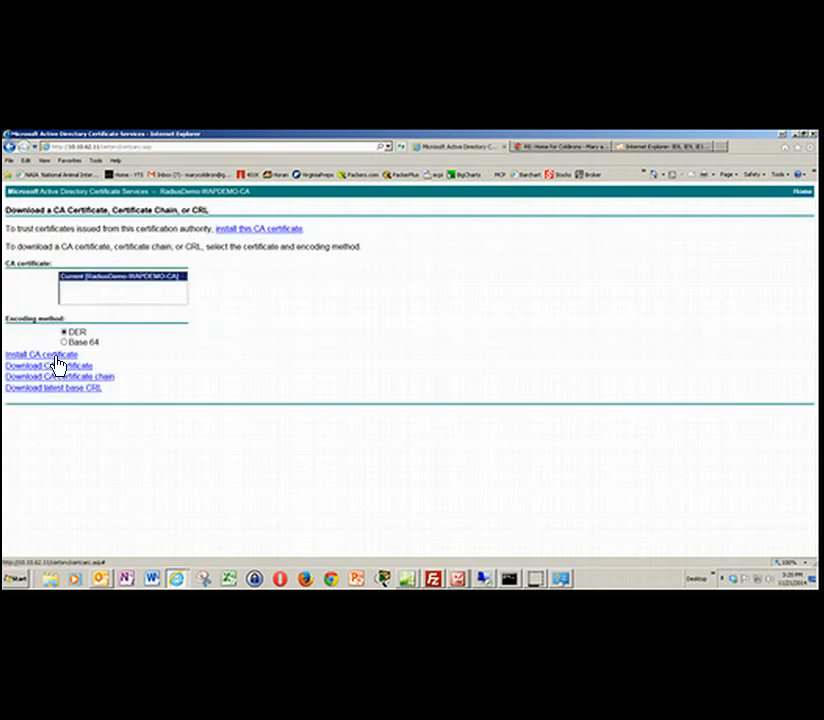
left_click(57, 365)
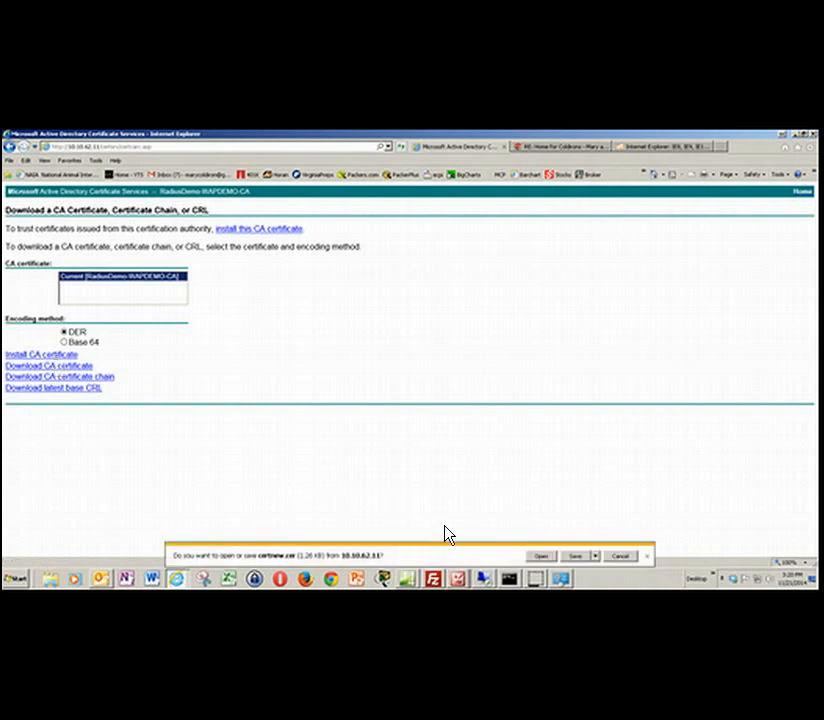
left_click(542, 558)
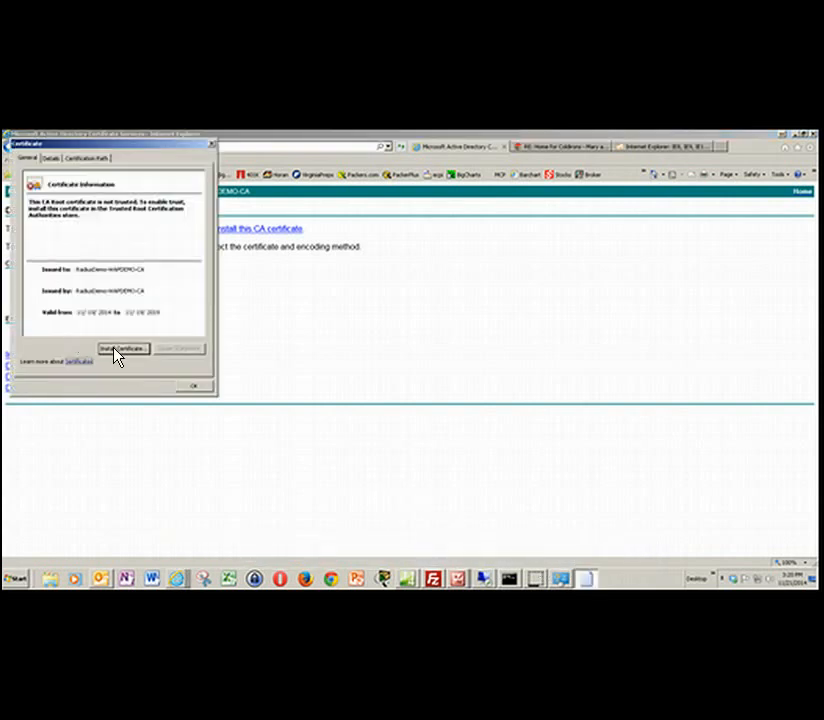
- Install the RadiusDemo-WAPDEMO-CA certificate on this computer, with the certificate store selected automatically based on its type
left_click(116, 350)
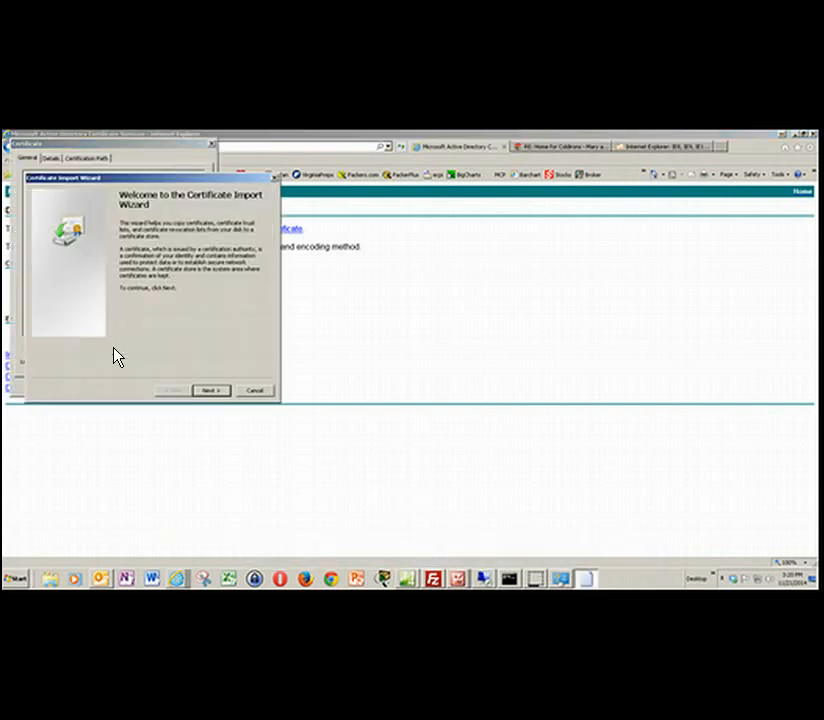
left_click(207, 396)
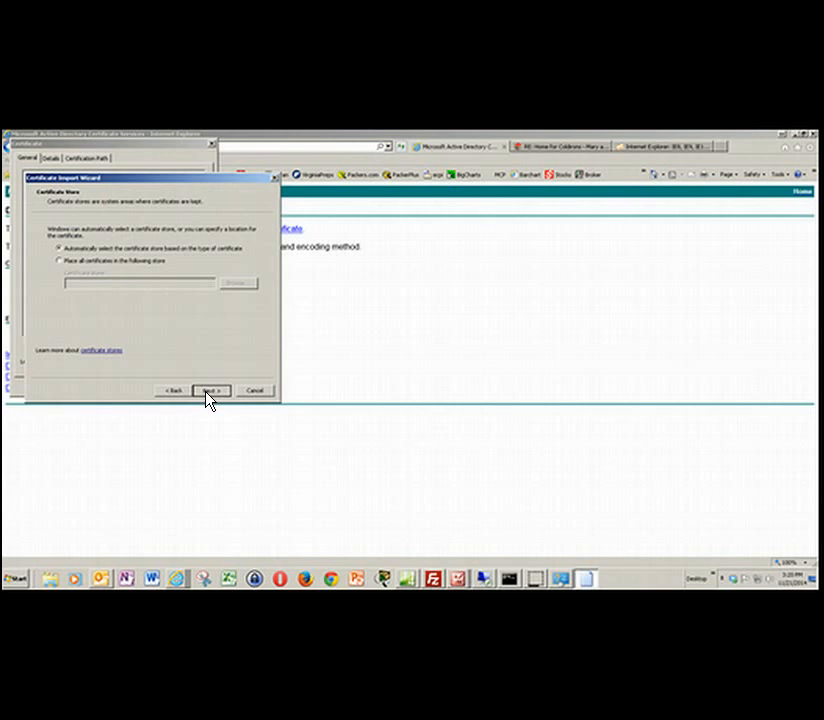
left_click(209, 391)
left_click(210, 392)
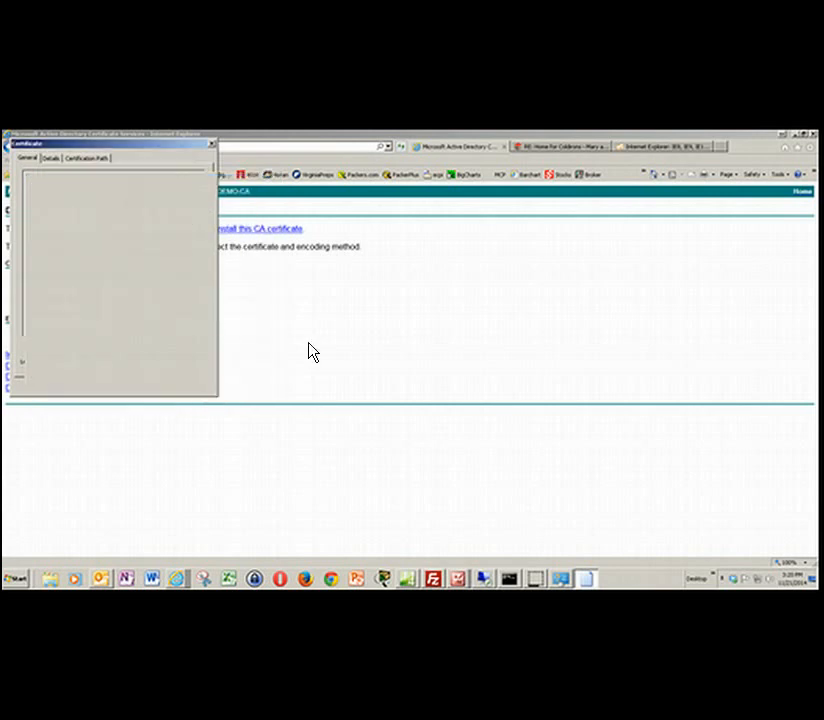
- Close the import confirmation and the RadiusDemo-WAPDEMO-CA certificate, and open an empty management console with mmc
left_click(443, 385)
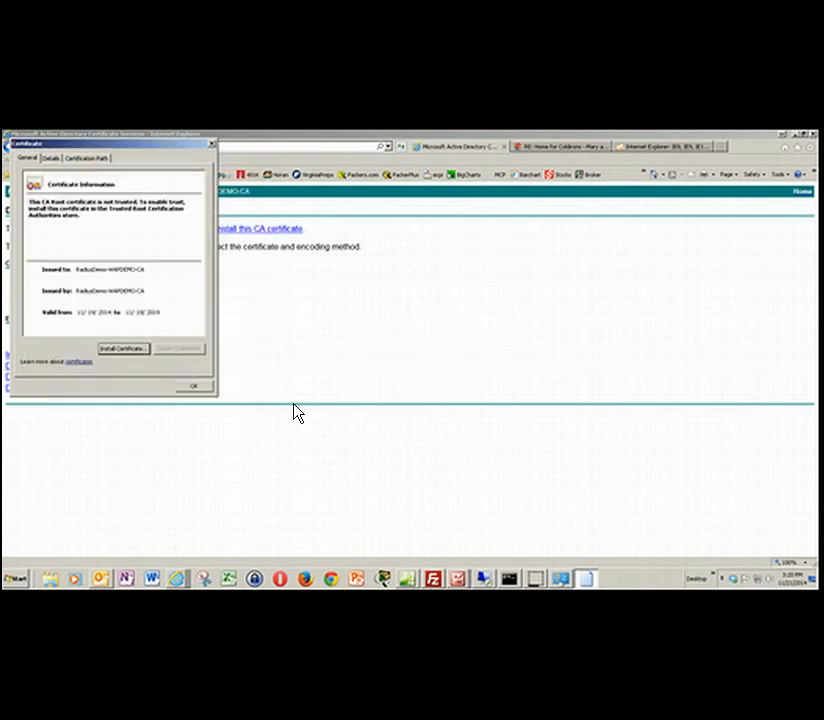
left_click(197, 389)
left_click(18, 580)
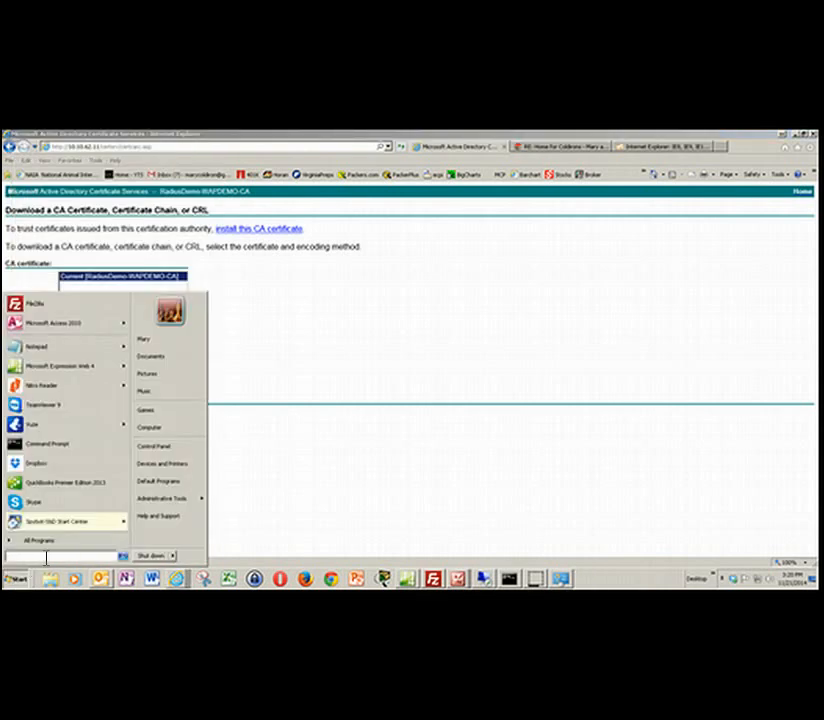
type("mmc")
key("Return")
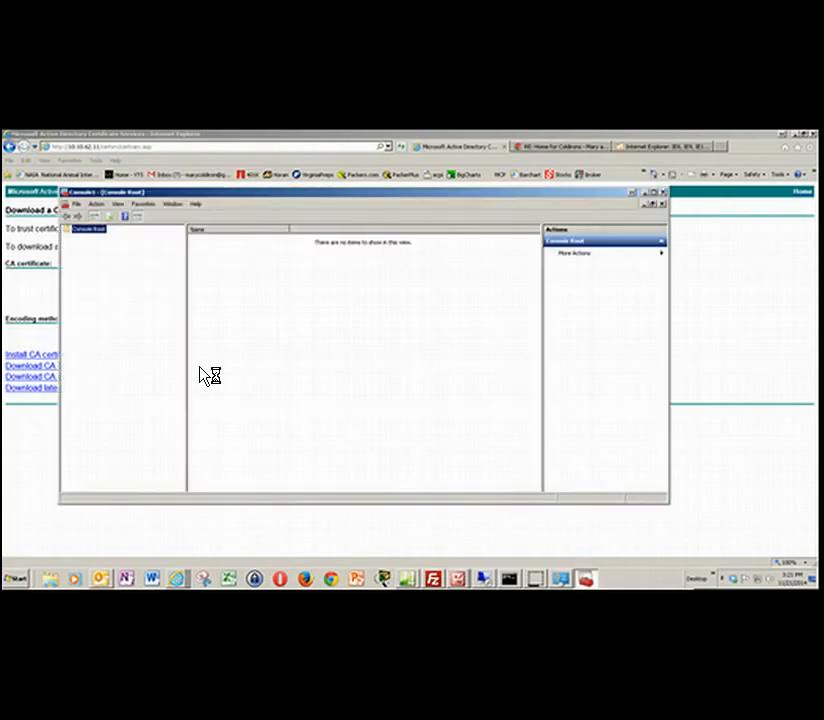
- Add the Certificates snap-in for My user account to the console's selected snap-ins
key("alt+f")
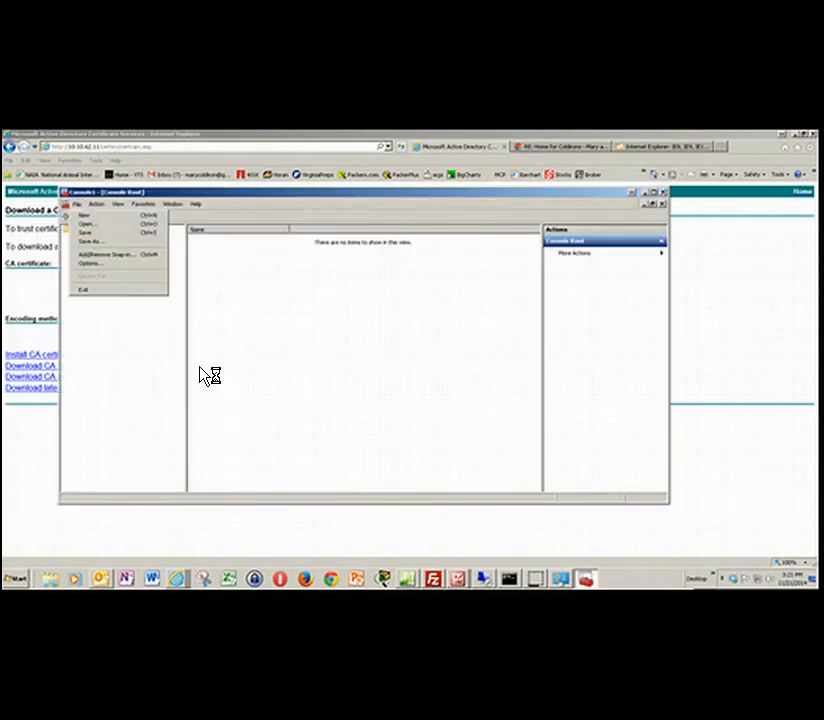
key("Down")
key("Down")
key("Down")
key("Down")
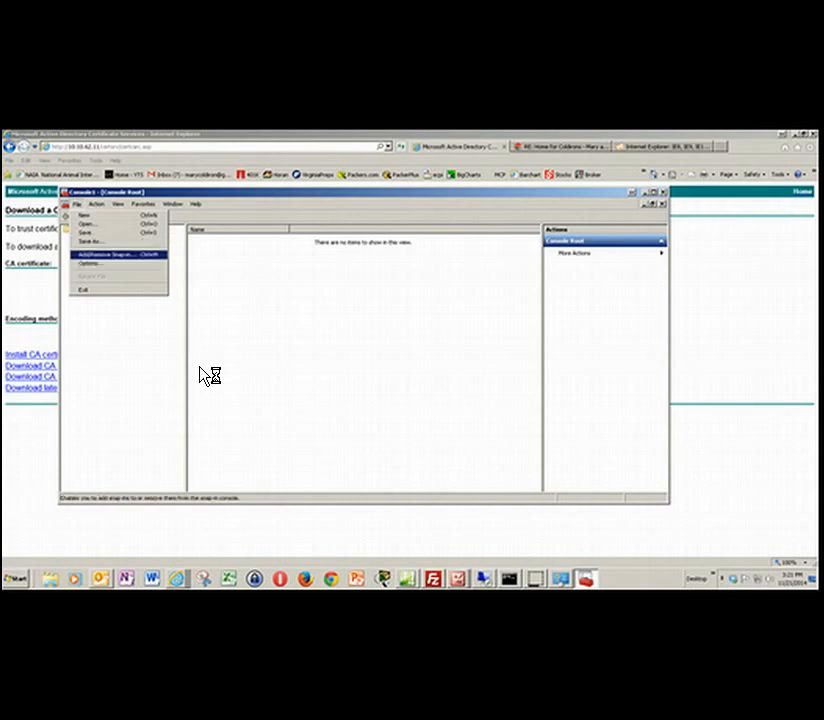
key("Return")
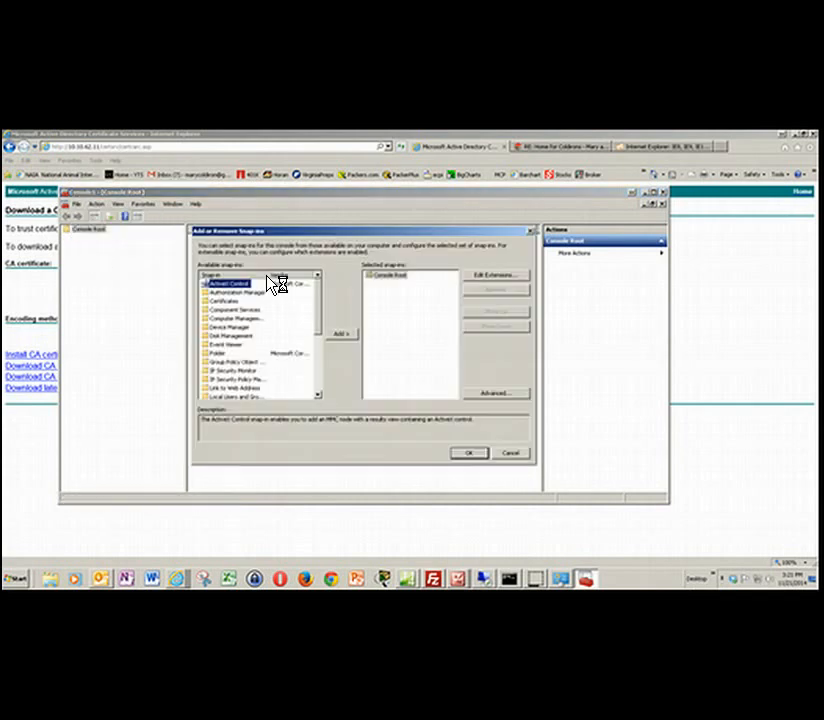
left_click(228, 302)
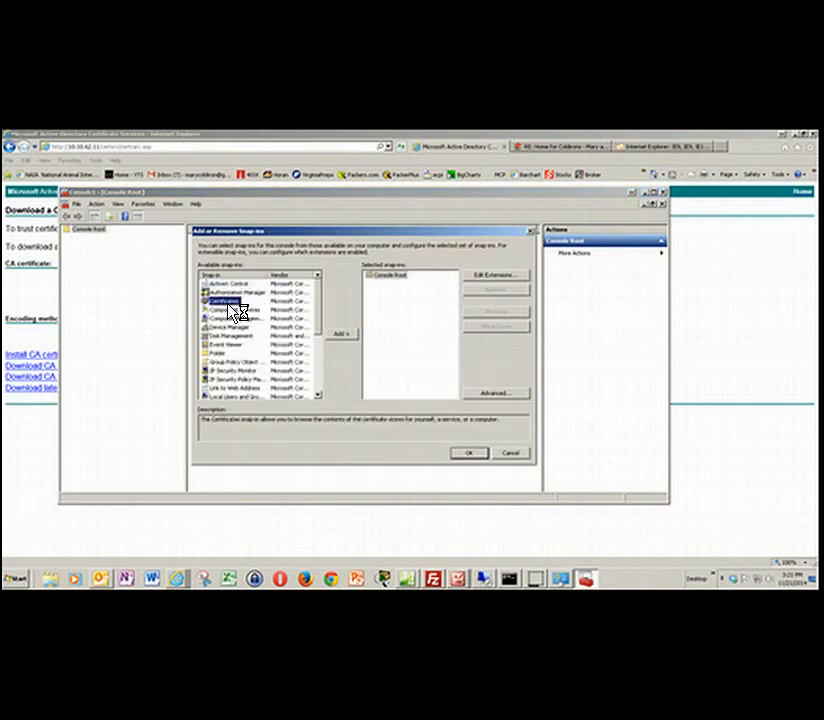
left_click(345, 334)
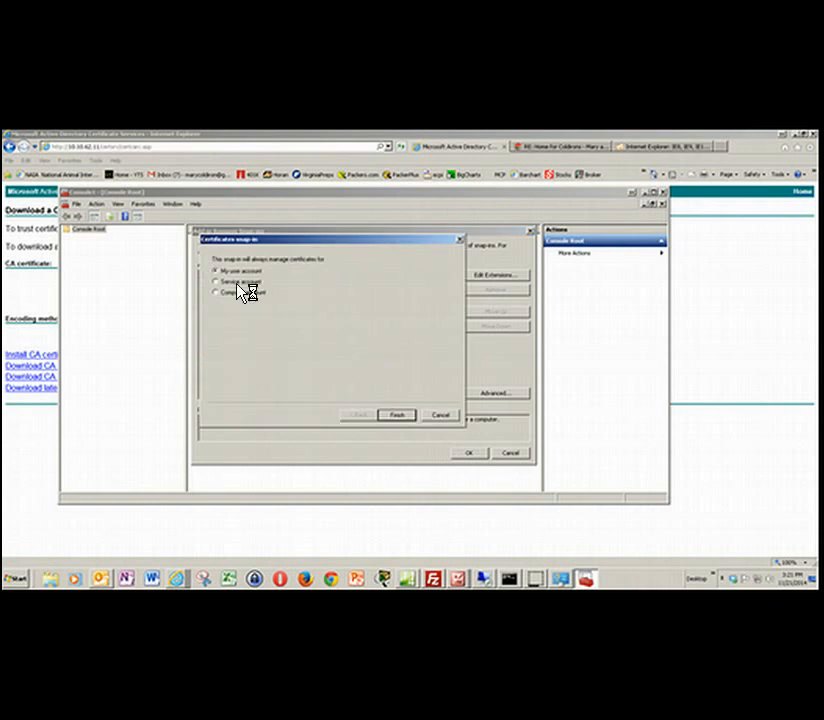
left_click(392, 414)
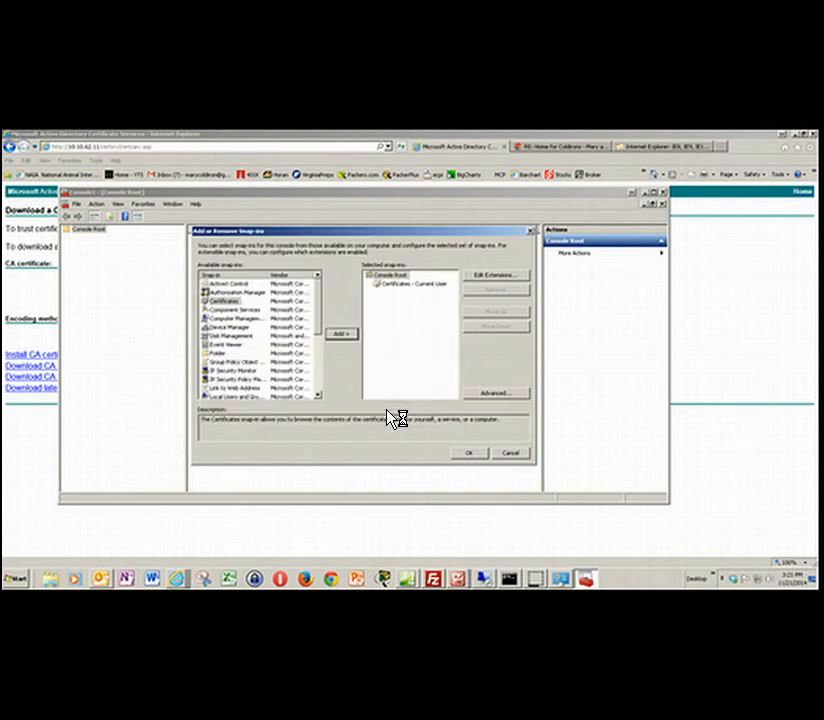
- Add a second Certificates snap-in for the local computer account and apply both snap-ins to the console
left_click(345, 336)
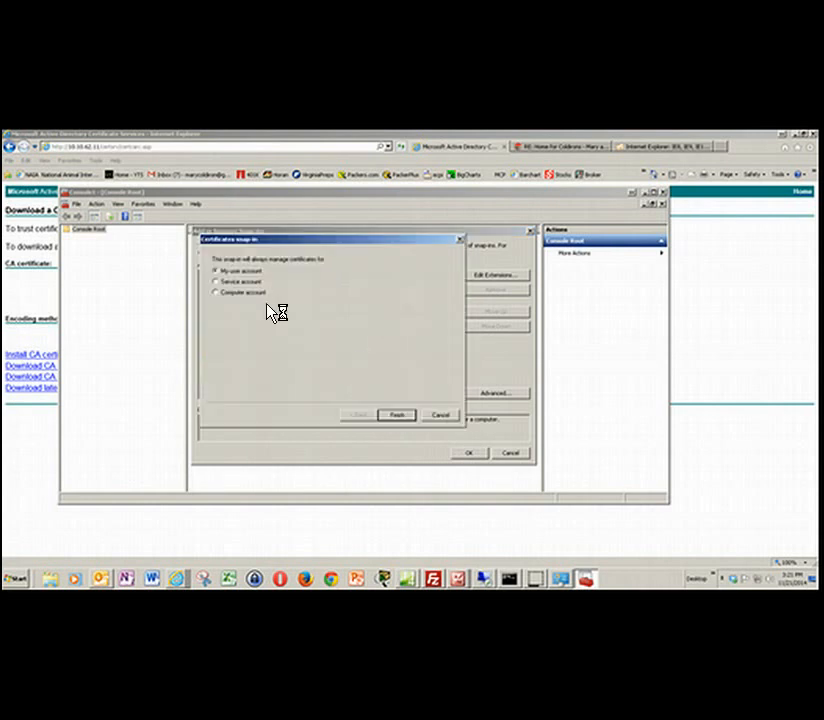
left_click(249, 293)
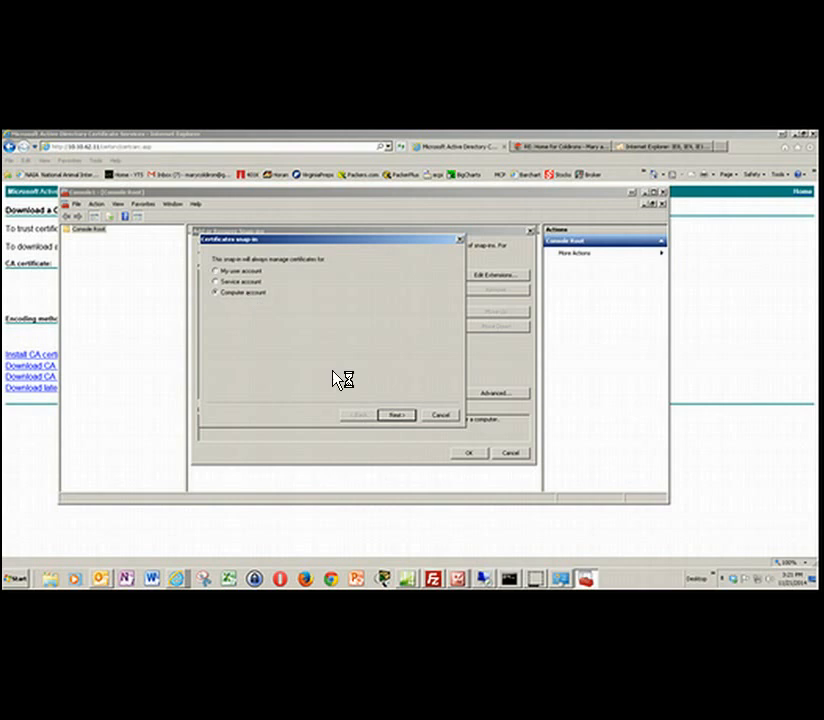
left_click(400, 415)
left_click(400, 416)
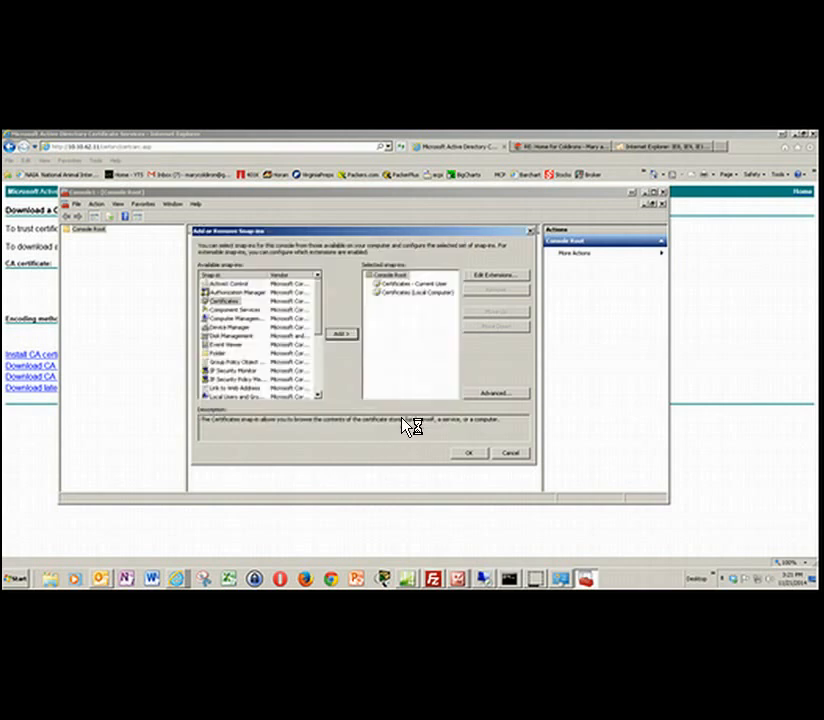
left_click(468, 452)
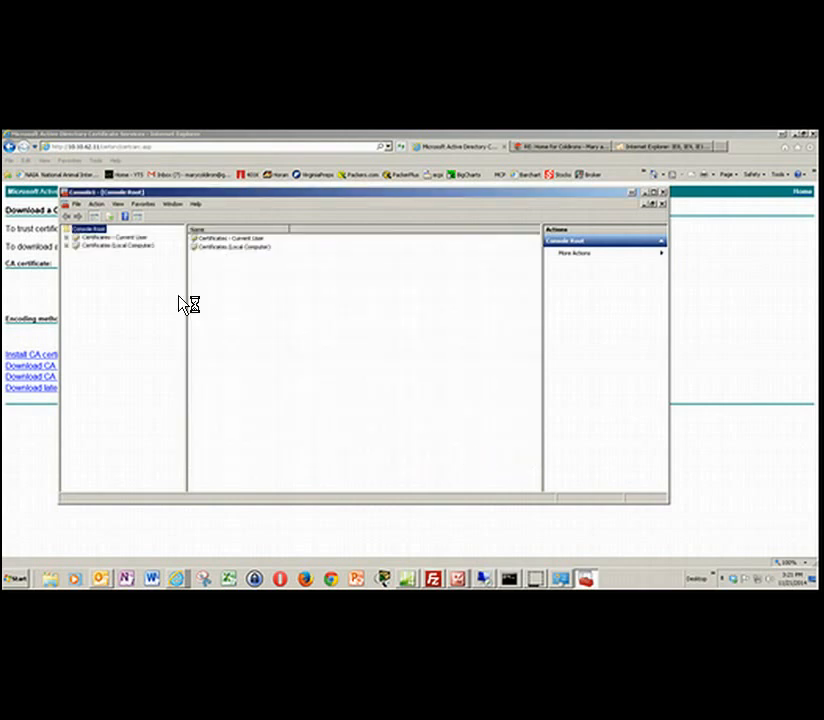
- Look through the current user's Trusted Root Certification Authorities certificates for the RadiusDemo-WAPDEMO-CA certificate
left_click(67, 237)
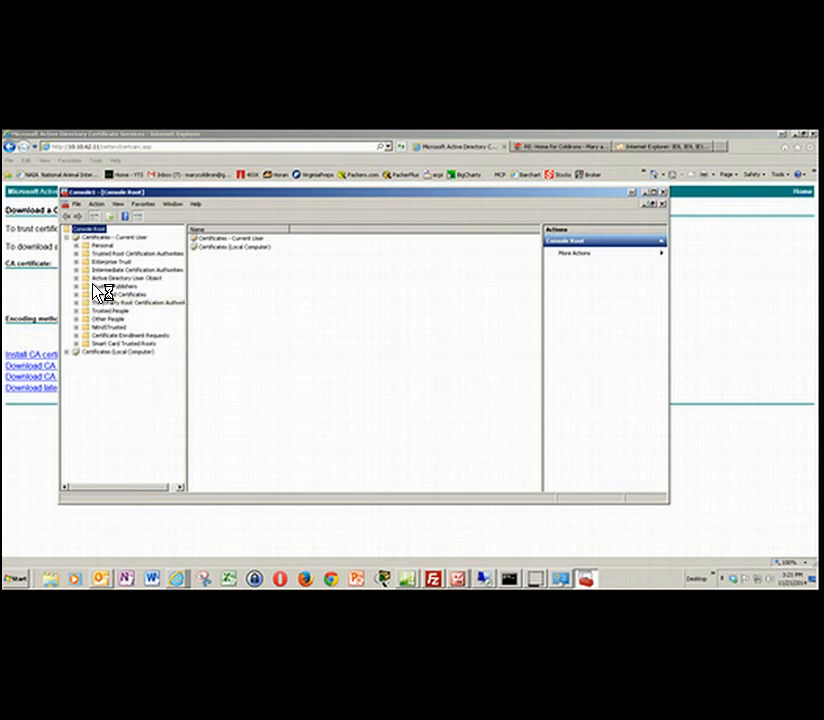
left_click(76, 254)
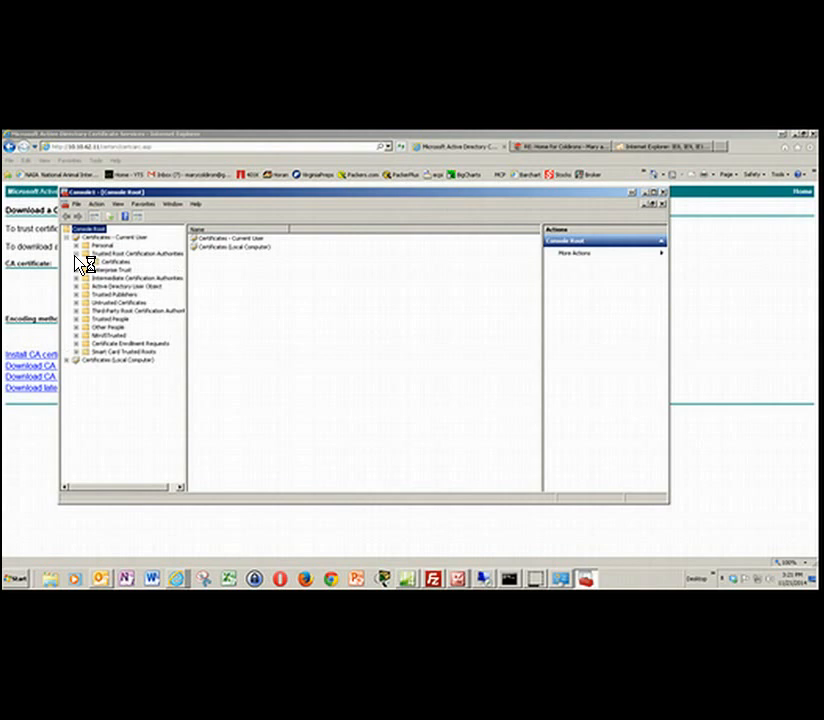
left_click(114, 262)
left_click(205, 318)
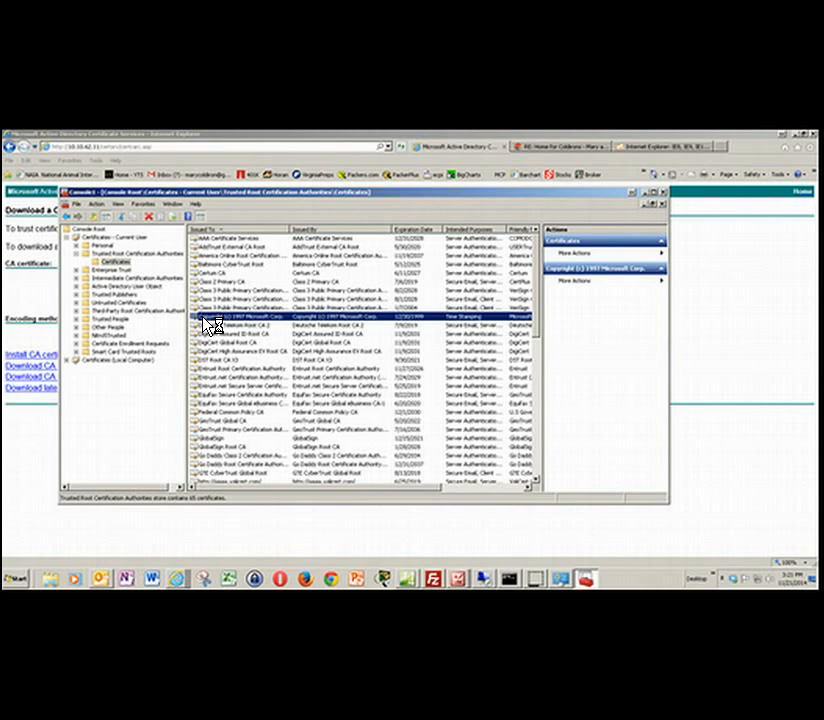
scroll(211, 323, "down", 12)
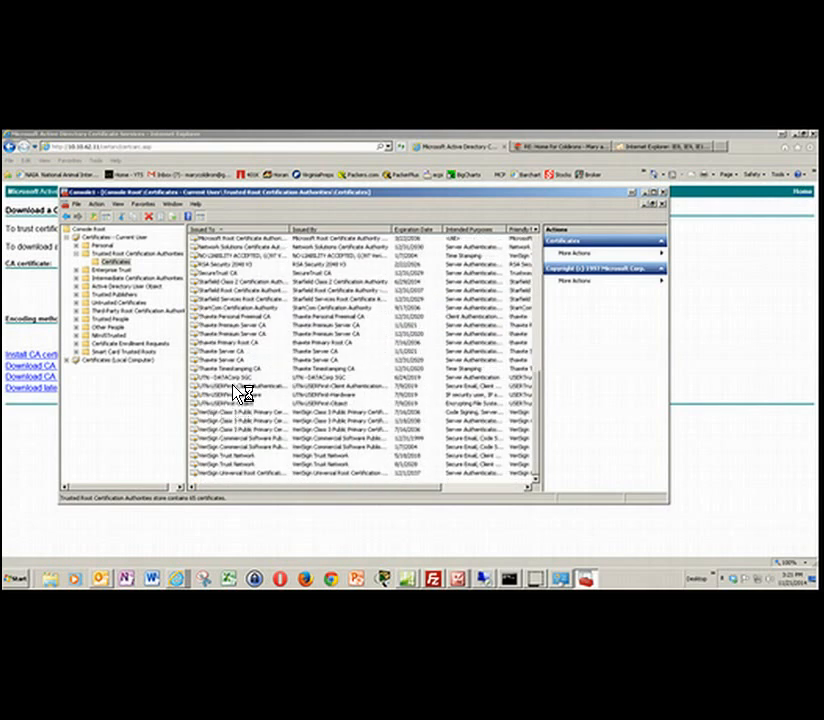
scroll(240, 393, "up", 6)
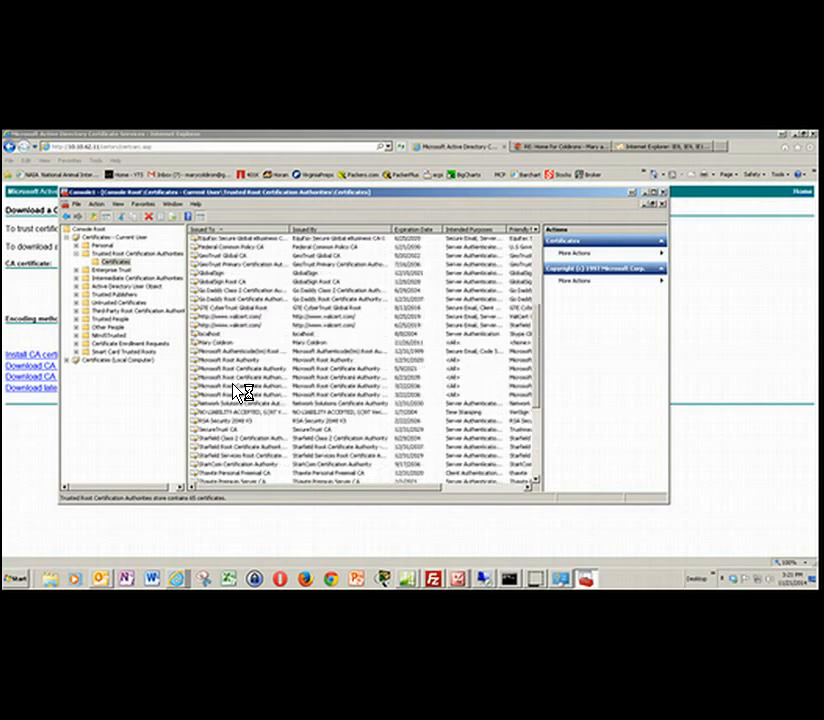
scroll(240, 393, "up", 5)
scroll(240, 393, "up", 2)
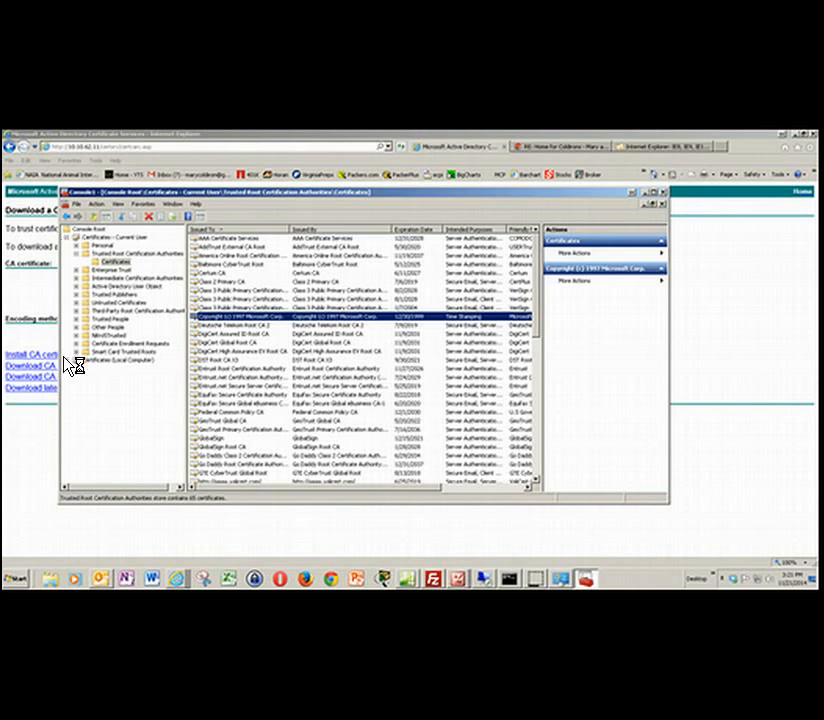
- Check the local computer's Trusted Root Certification Authorities certificates for the RadiusDemo-WAPDEMO-CA certificate
left_click(106, 370)
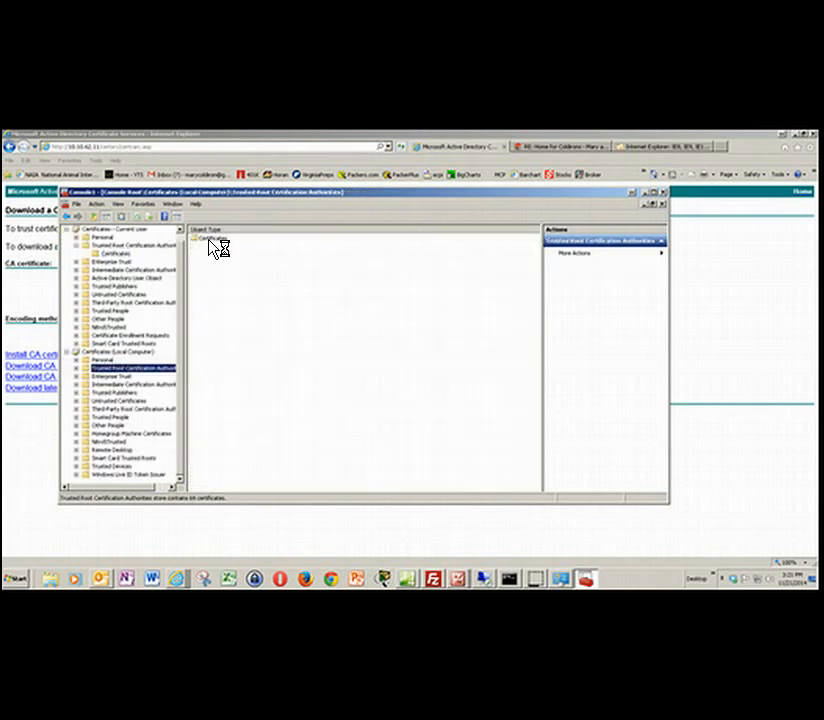
double_click(210, 239)
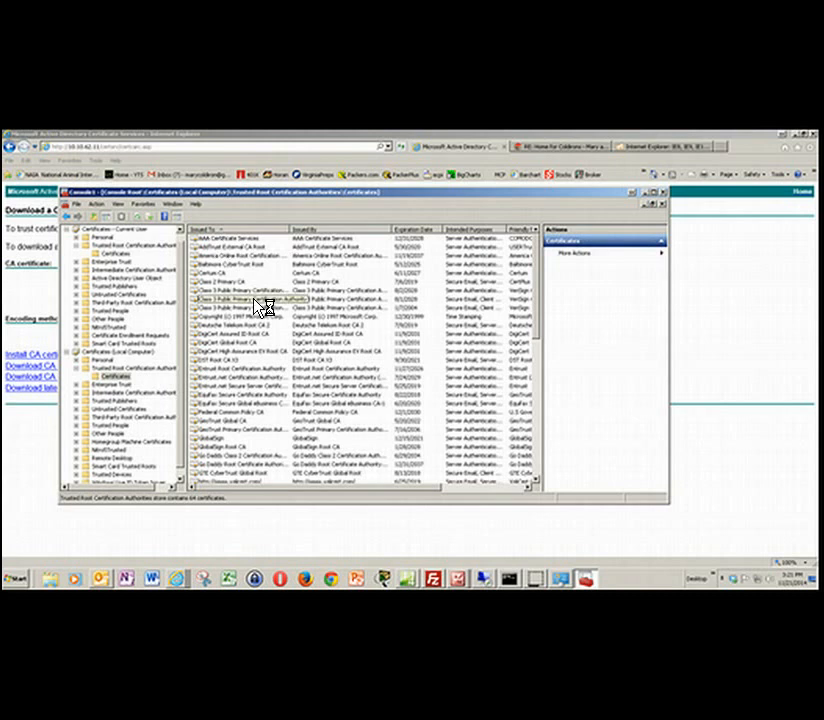
scroll(262, 308, "down", 11)
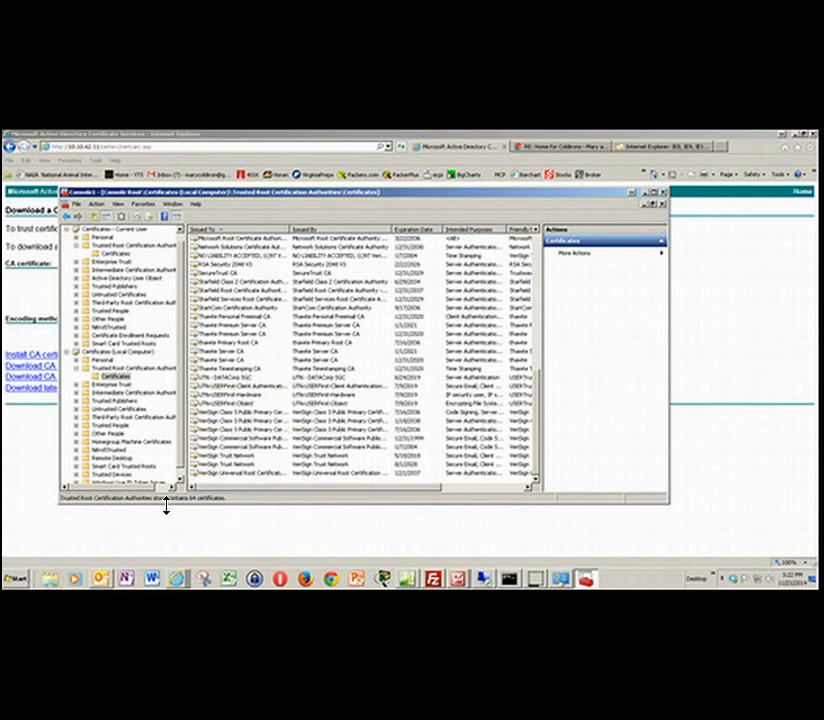
- Switch to Internet Explorer, download the RadiusDemo-WAPDEMO-CA certificate as certnew.cer and show the saved file in the Downloads folder
left_click(31, 367)
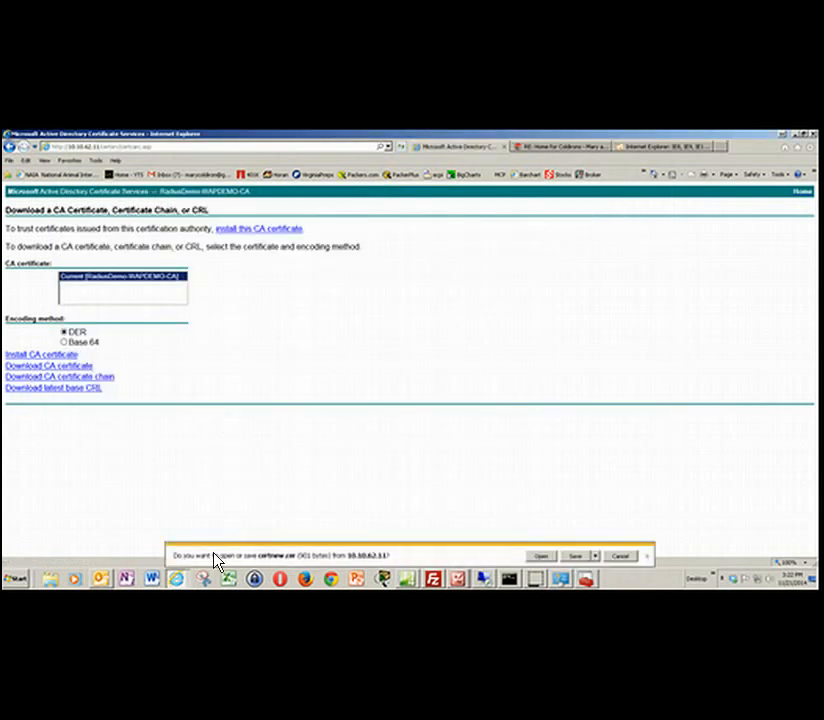
left_click(577, 557)
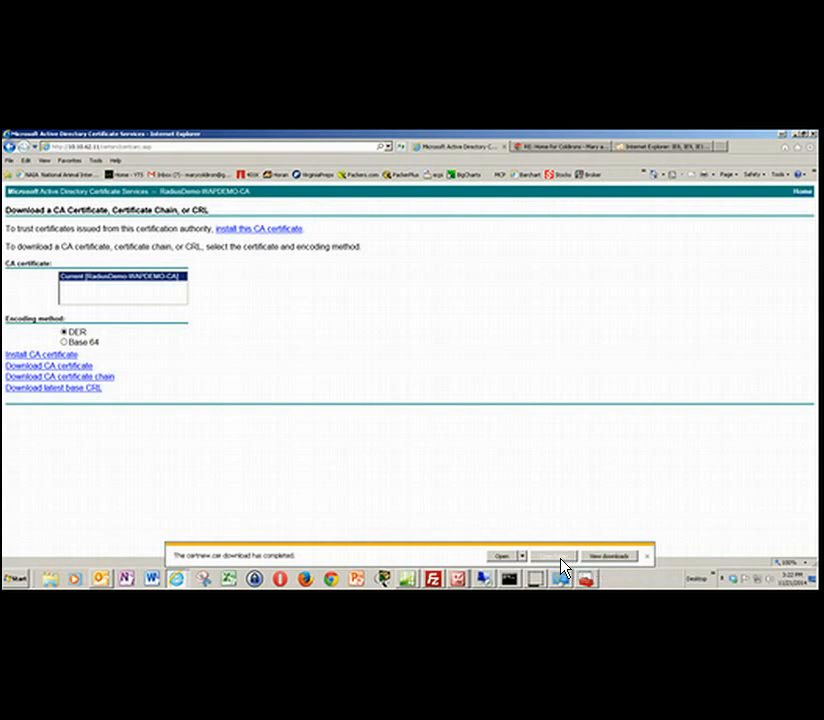
left_click(560, 558)
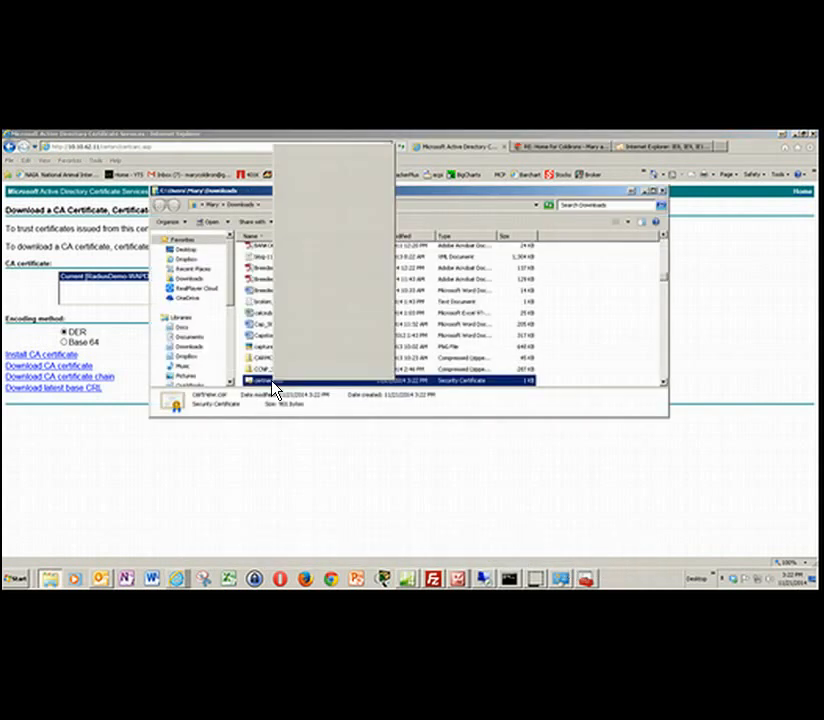
right_click(273, 383)
left_click(293, 340)
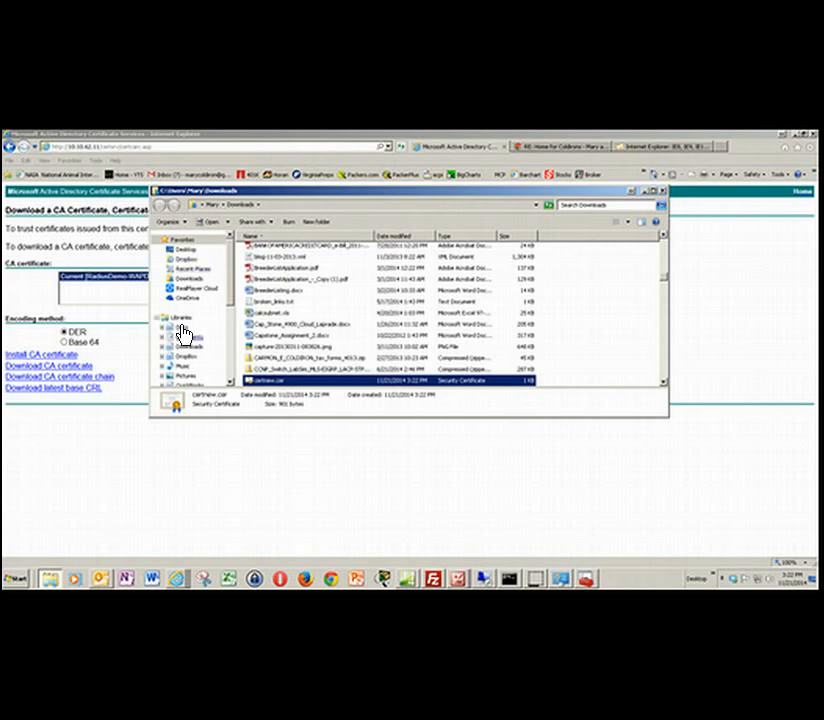
left_click_drag(228, 295, 228, 317)
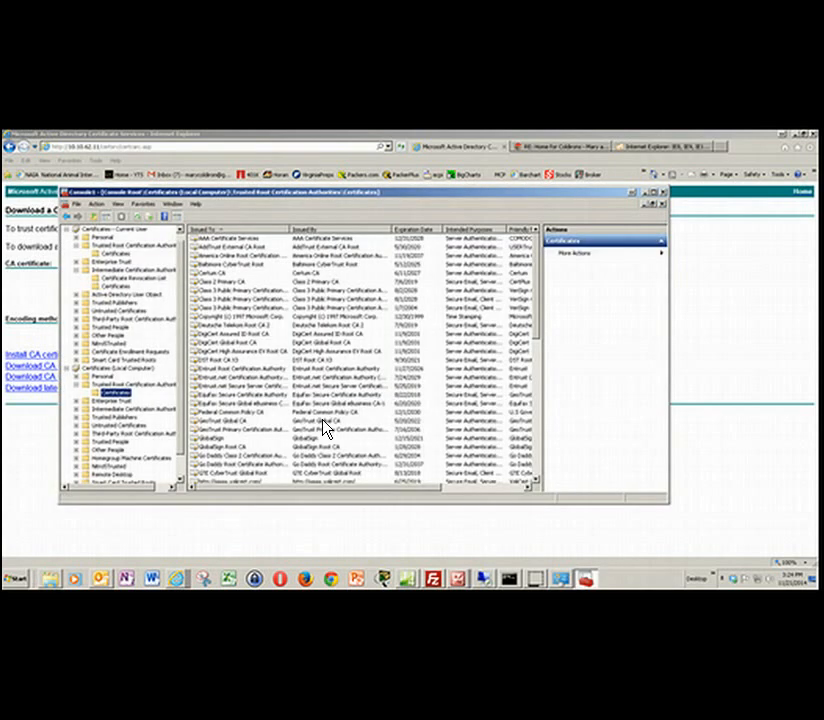
- In the certificates console, import certnew.cer from the Downloads folder into the local computer's Trusted Root Certification Authorities store
right_click(122, 396)
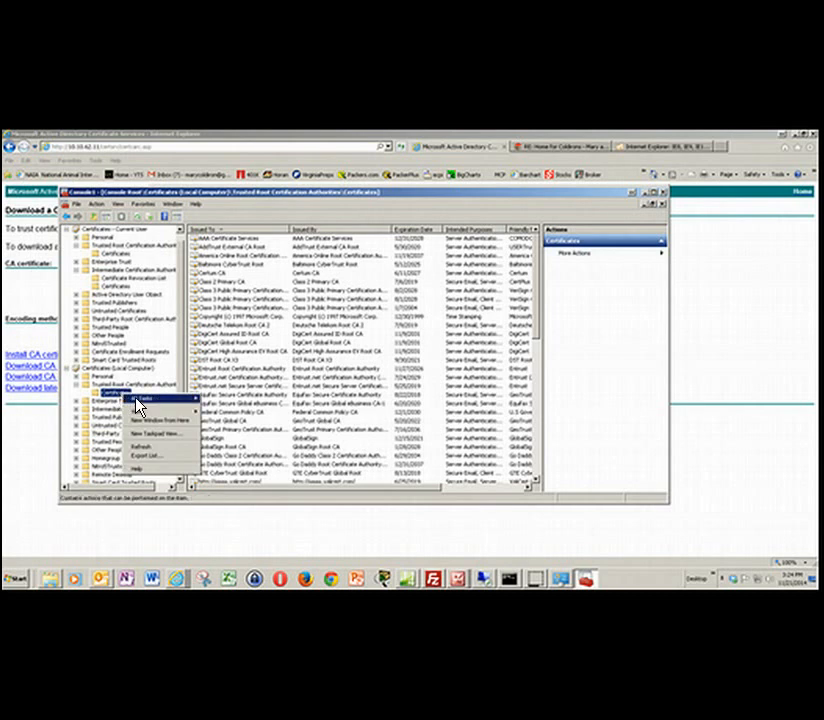
mouse_move(181, 404)
left_click(210, 399)
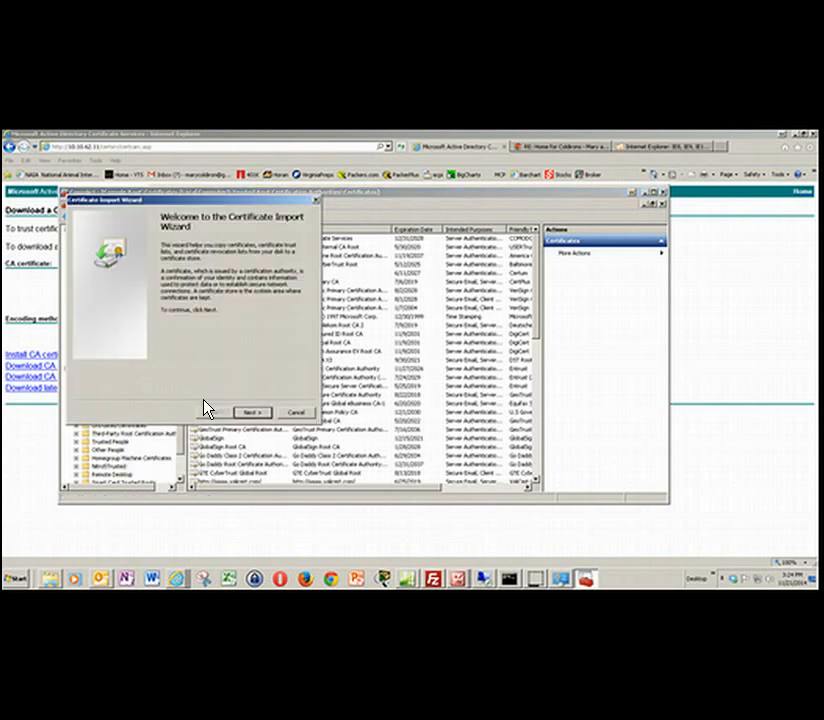
left_click(258, 414)
left_click(279, 263)
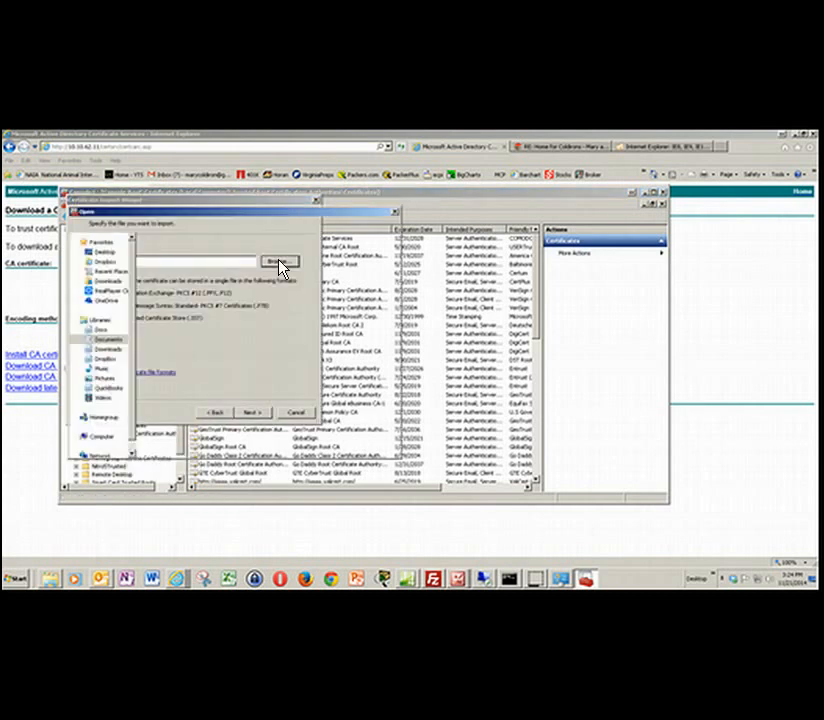
scroll(125, 330, "up", 2)
left_click(114, 304)
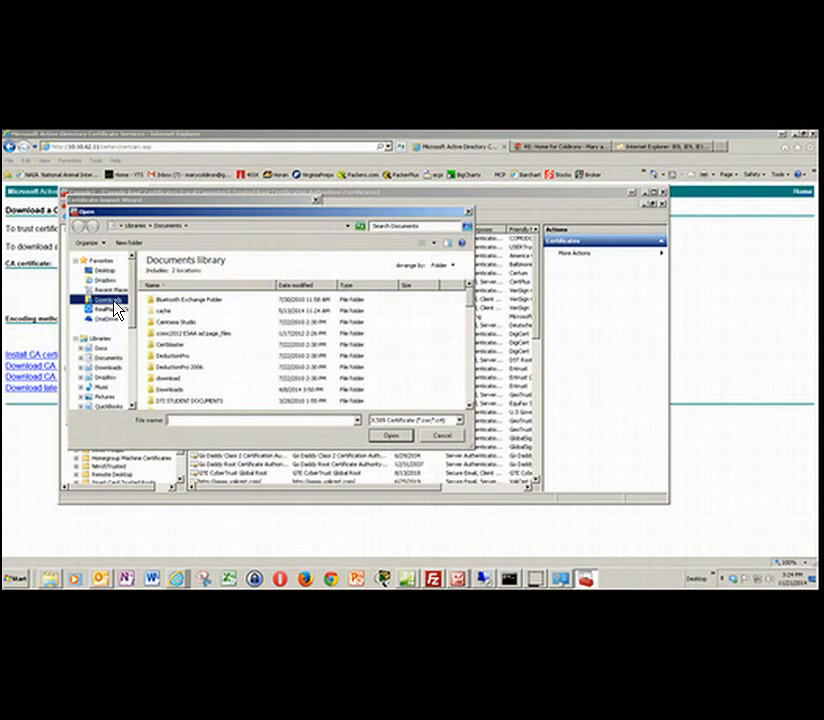
left_click(174, 295)
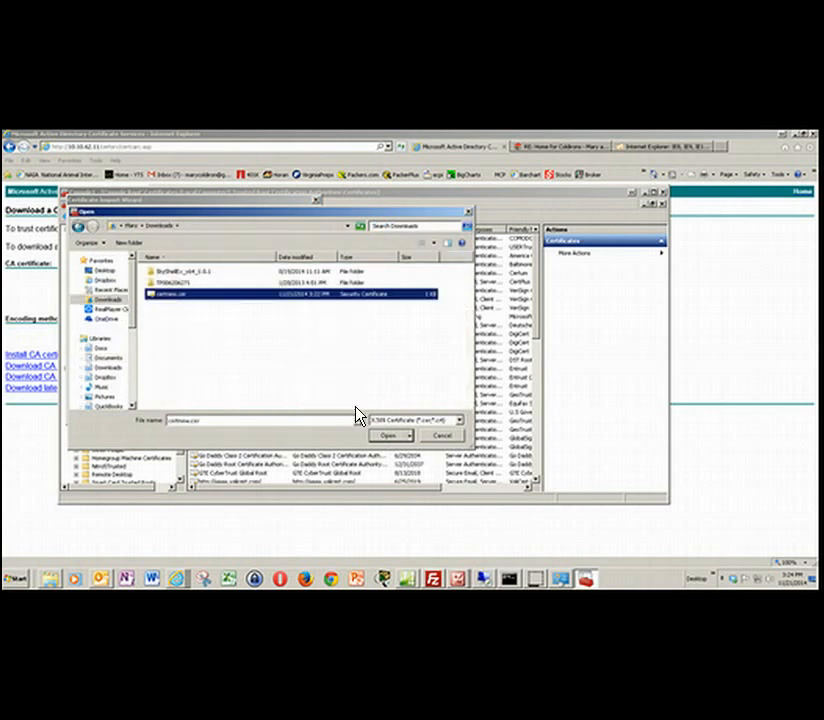
left_click(390, 437)
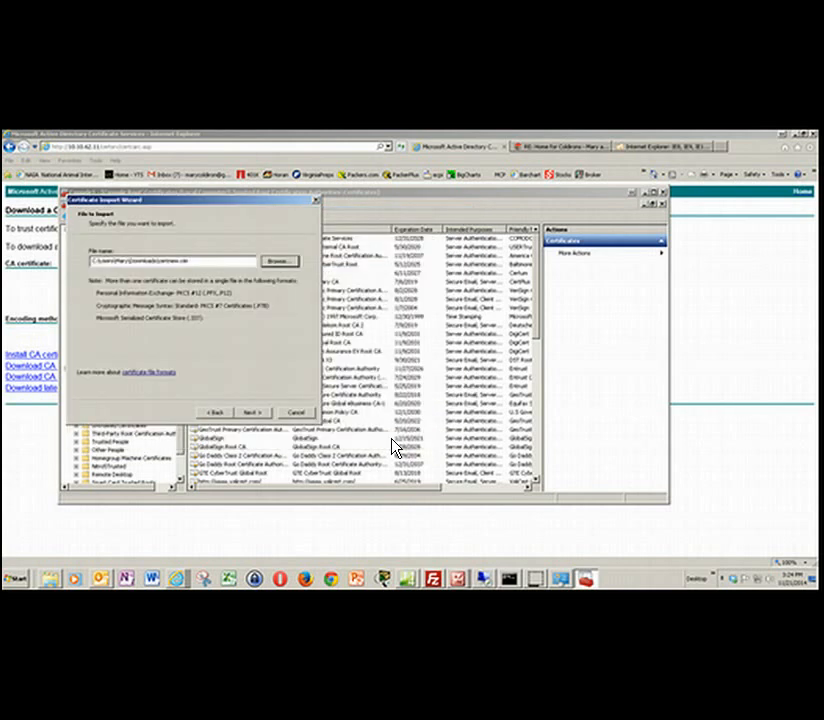
left_click(262, 413)
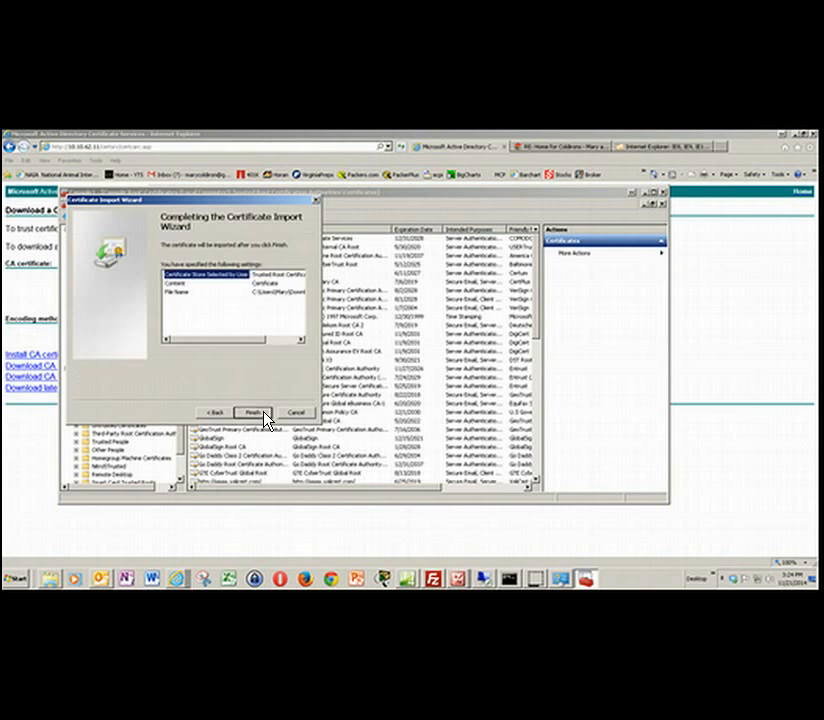
left_click(254, 413)
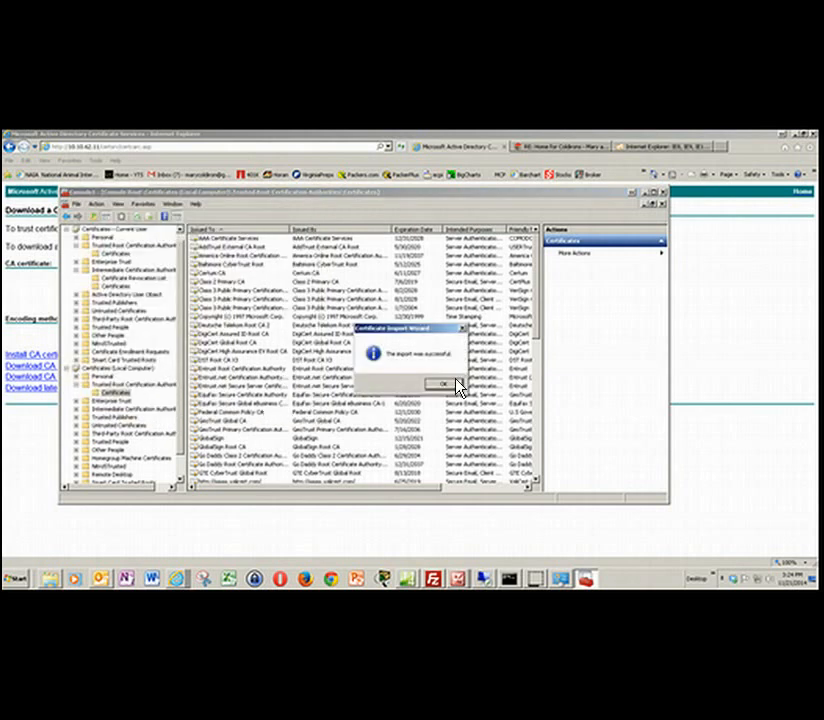
left_click(452, 384)
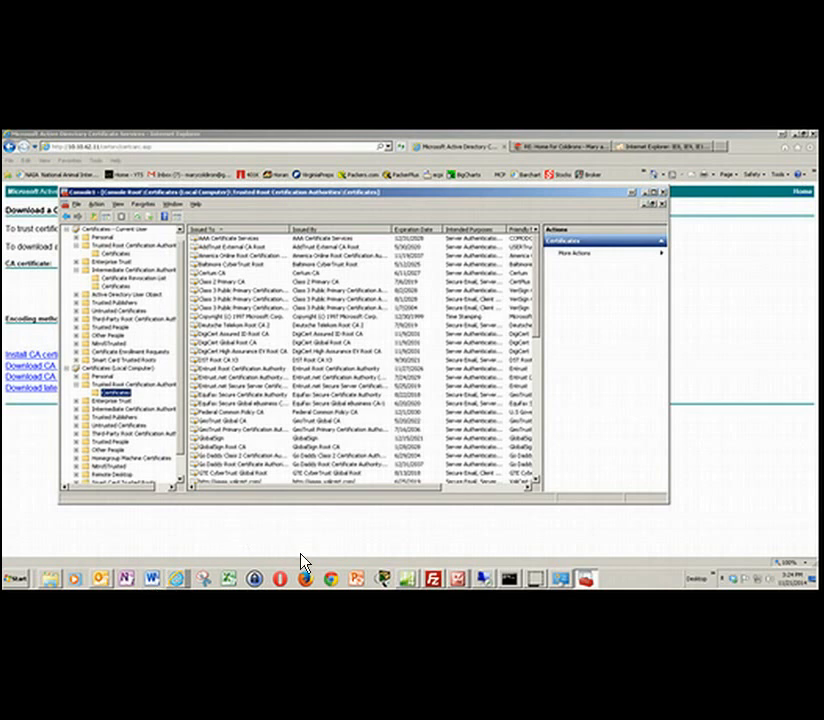
- Check the local computer's Trusted Root Certification Authorities list for the imported RadiusDemo-WAPDEMO-CA certificate
left_click(273, 396)
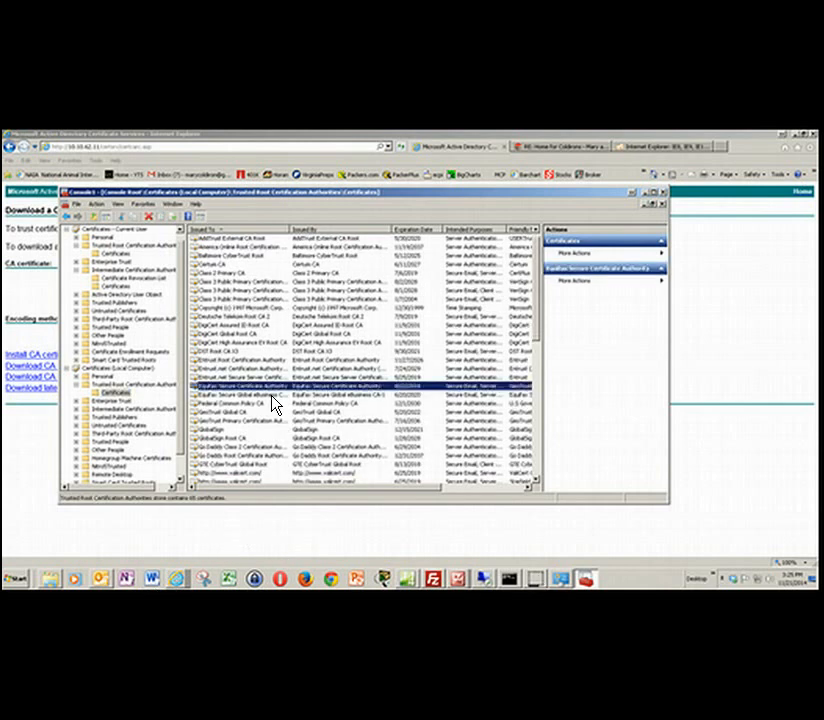
scroll(273, 401, "down", 7)
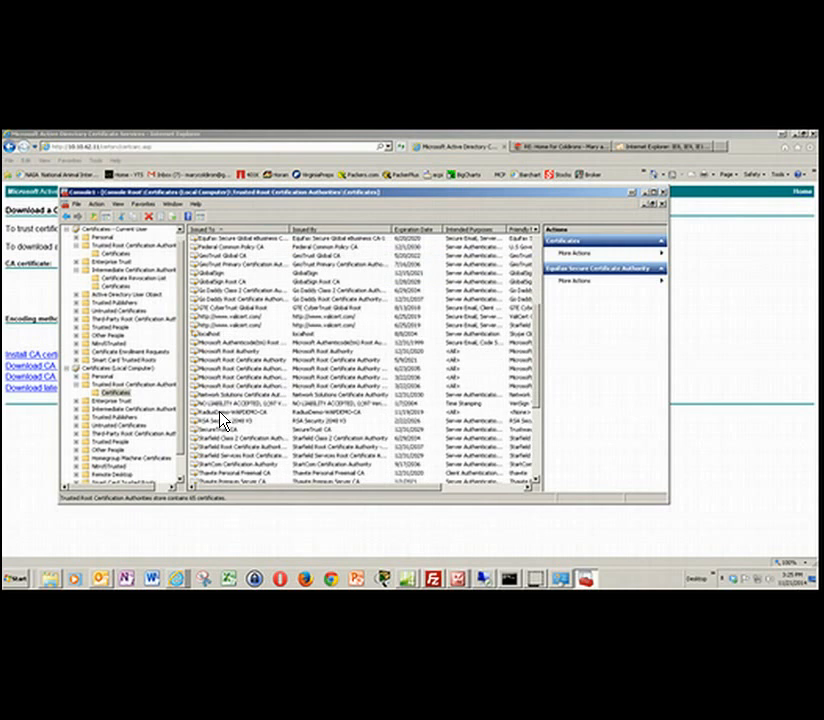
left_click(231, 412)
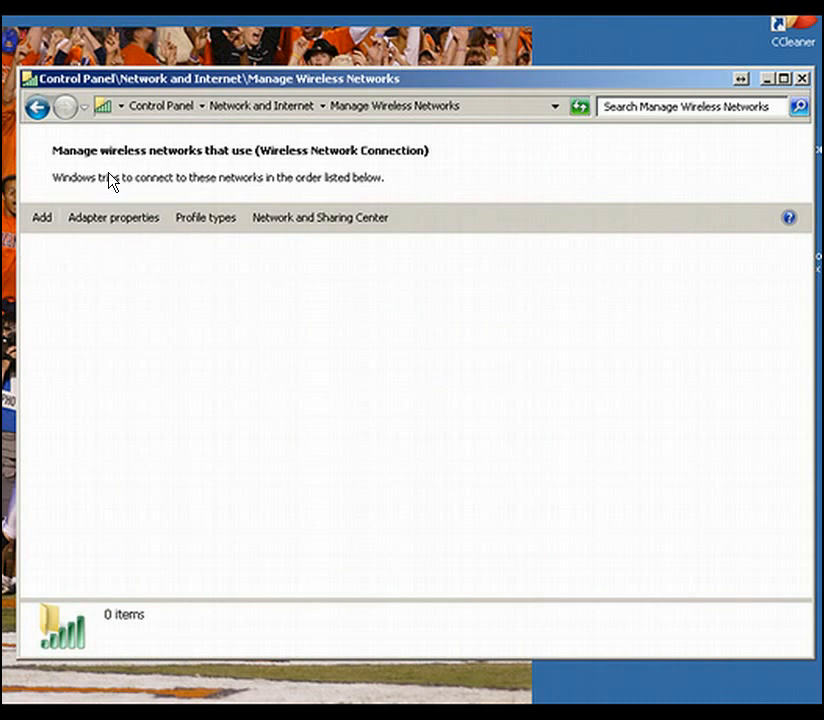
- Open the page for managing wireless networks through Control Panel's Network and Sharing Center
left_click(802, 78)
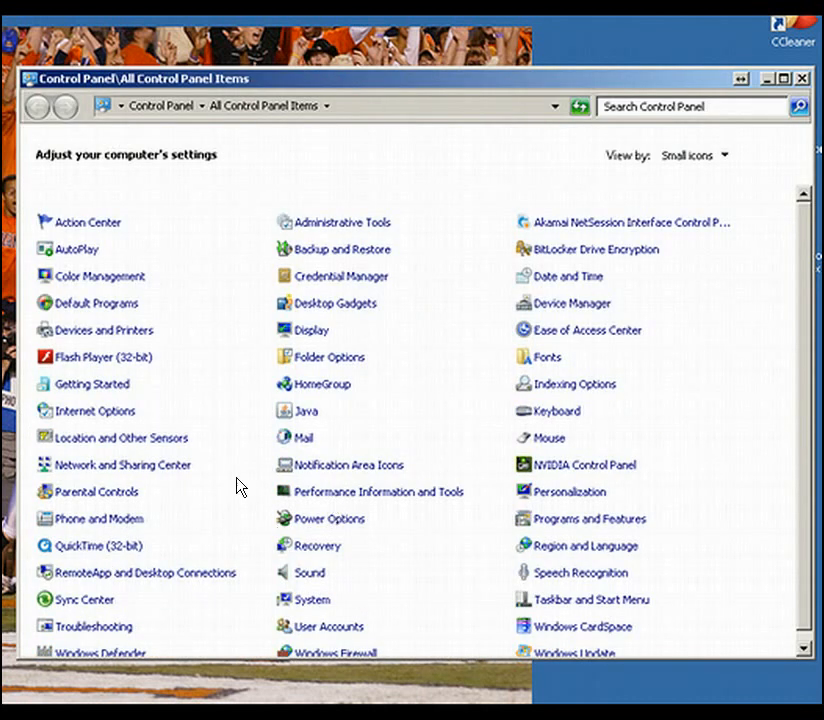
left_click(117, 466)
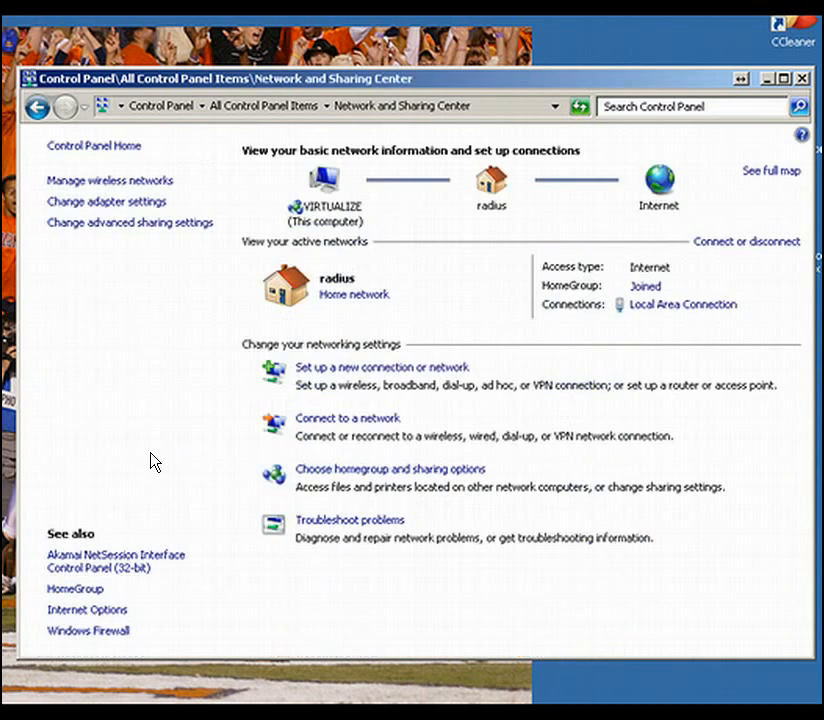
left_click(141, 182)
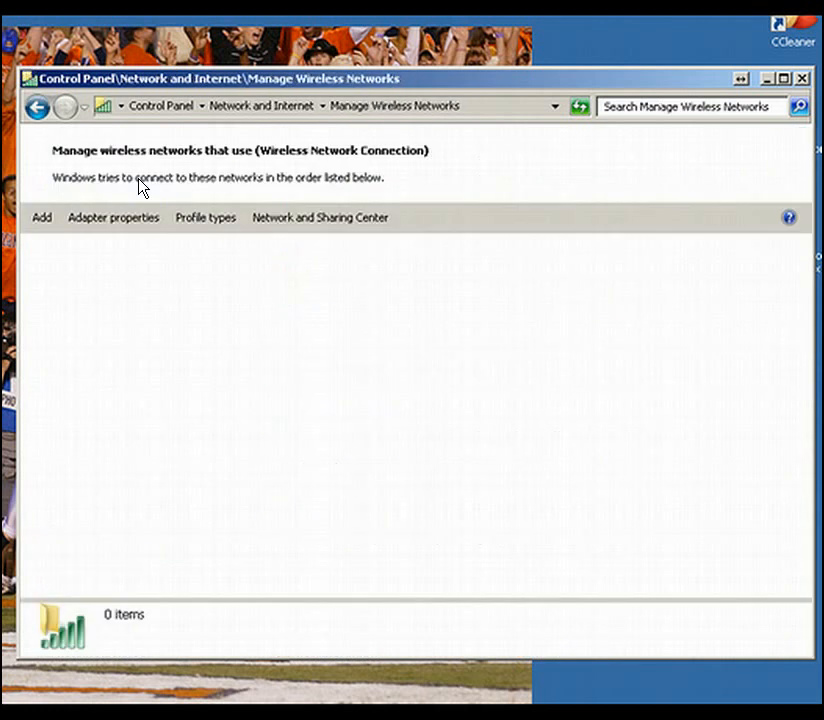
- Manually create a wireless network profile named radius with WPA2-Enterprise security and AES encryption
left_click(46, 222)
left_click(93, 325)
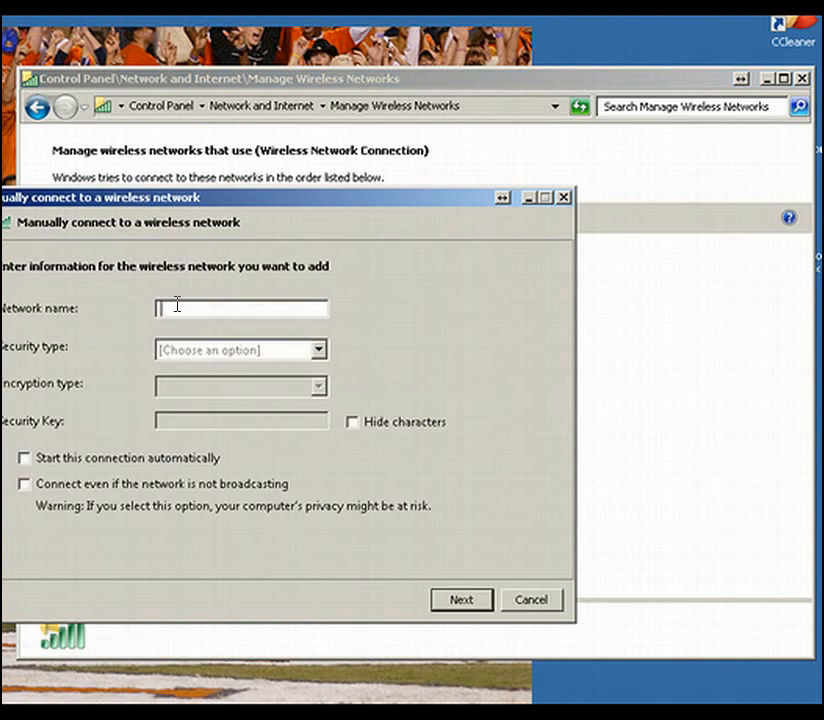
type("radius")
key("Tab")
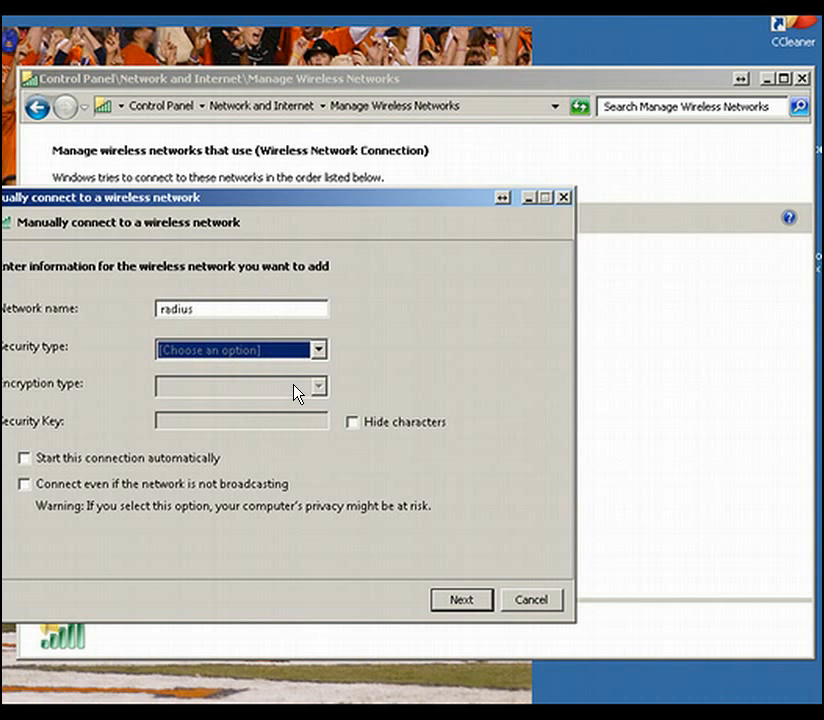
left_click(314, 353)
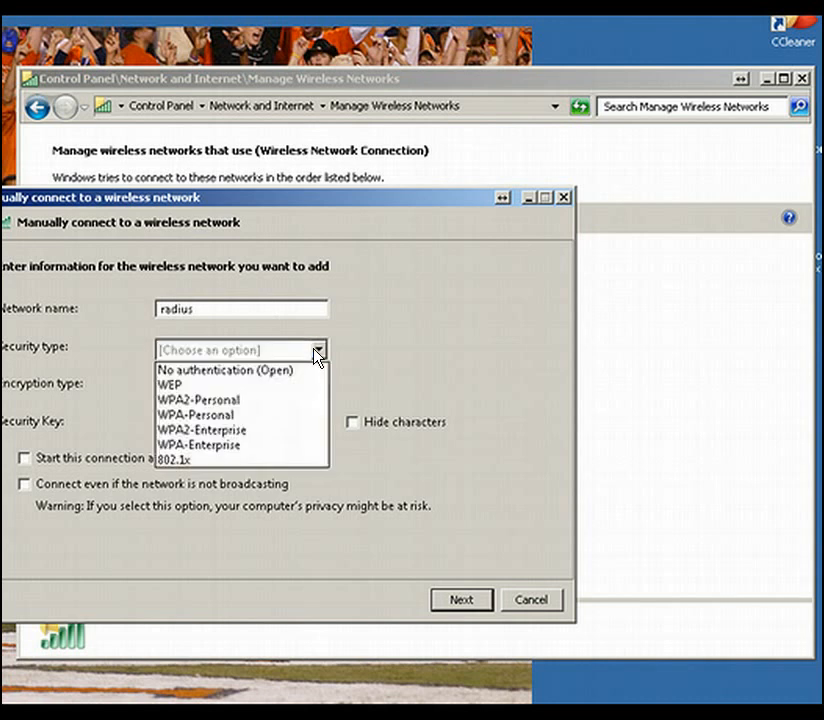
left_click(238, 431)
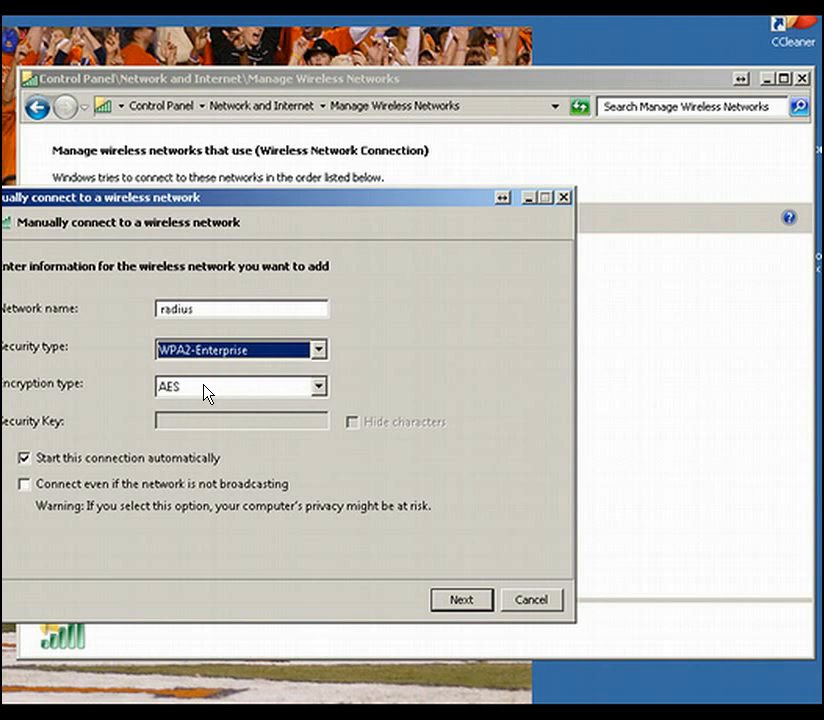
left_click(461, 601)
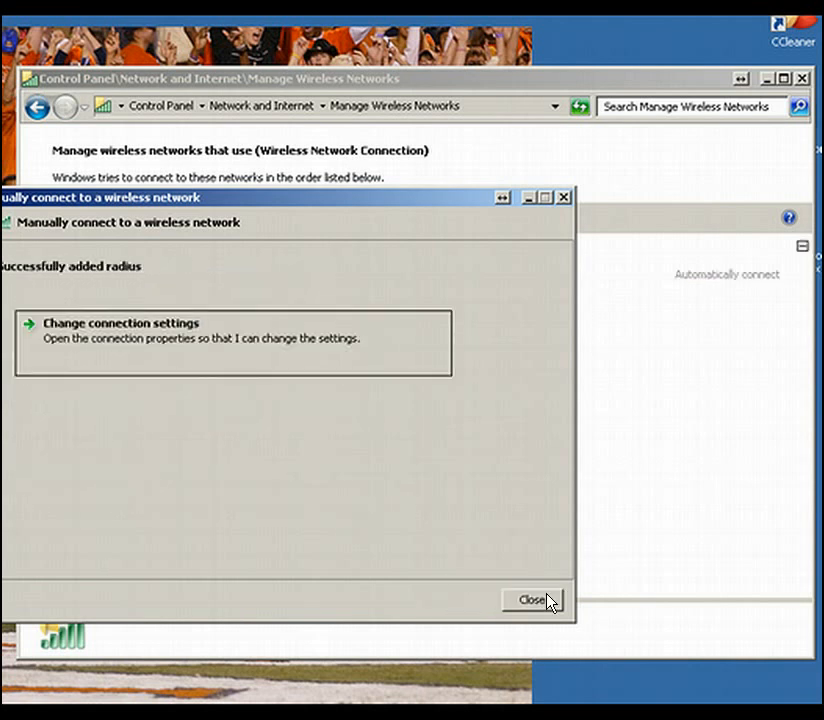
- In the radius network's Protected EAP settings, select RadiusDemo-WAPDEMO-CA as a trusted root authority and disable server certificate validation
left_click(133, 326)
left_click_drag(173, 320, 235, 230)
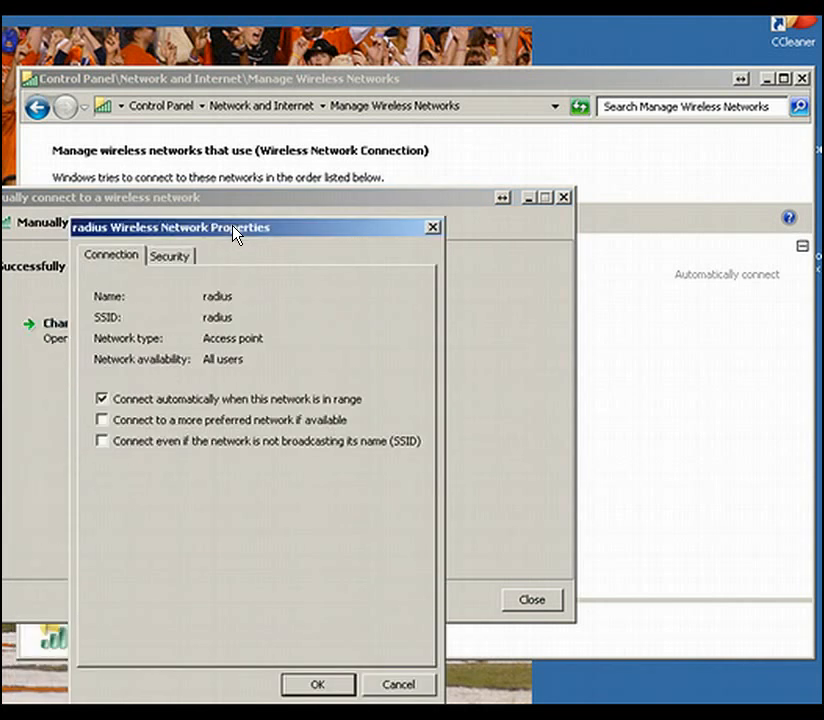
left_click(174, 257)
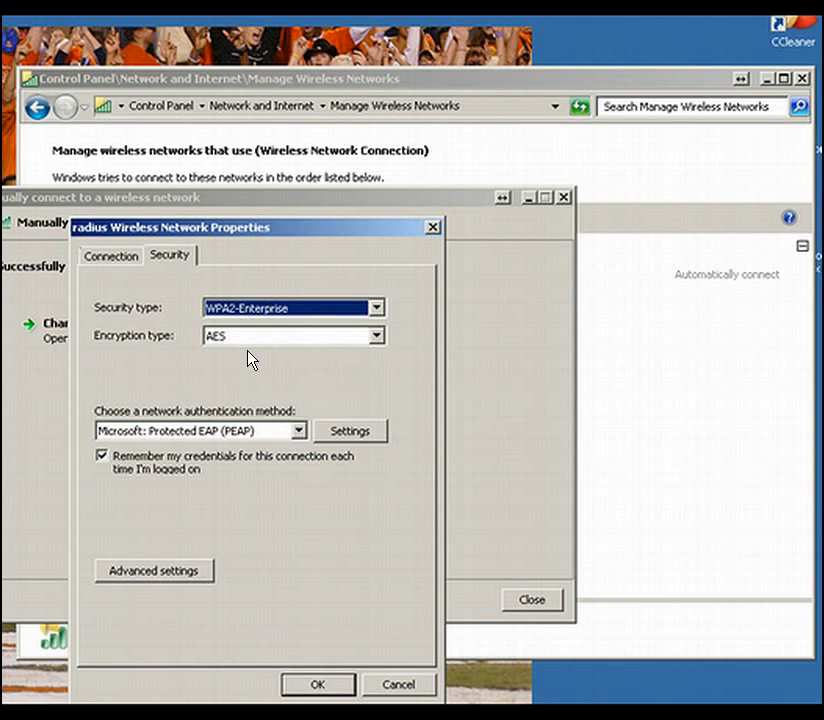
left_click(364, 432)
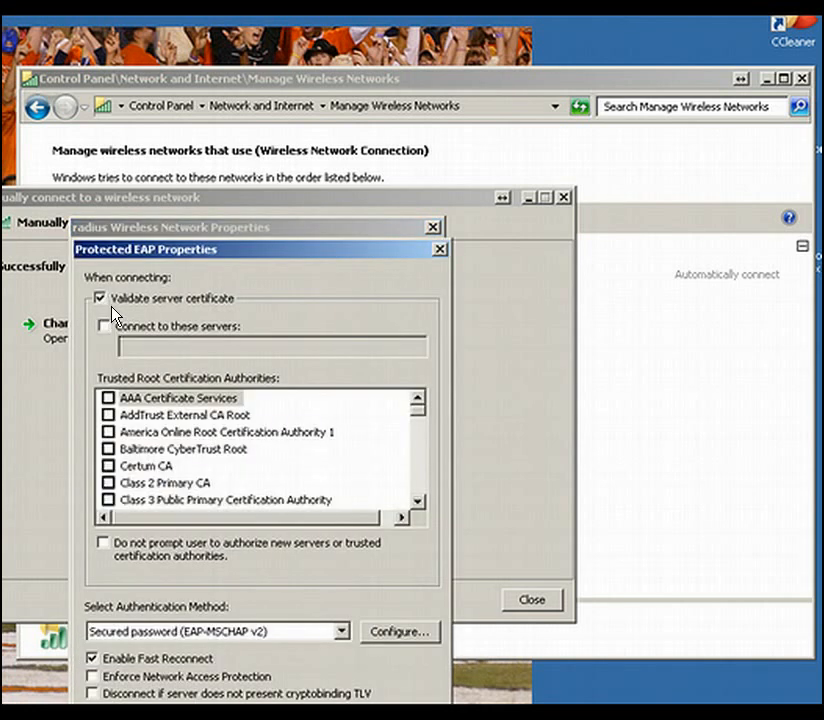
left_click(177, 452)
scroll(176, 450, "down", 3)
scroll(176, 452, "down", 6)
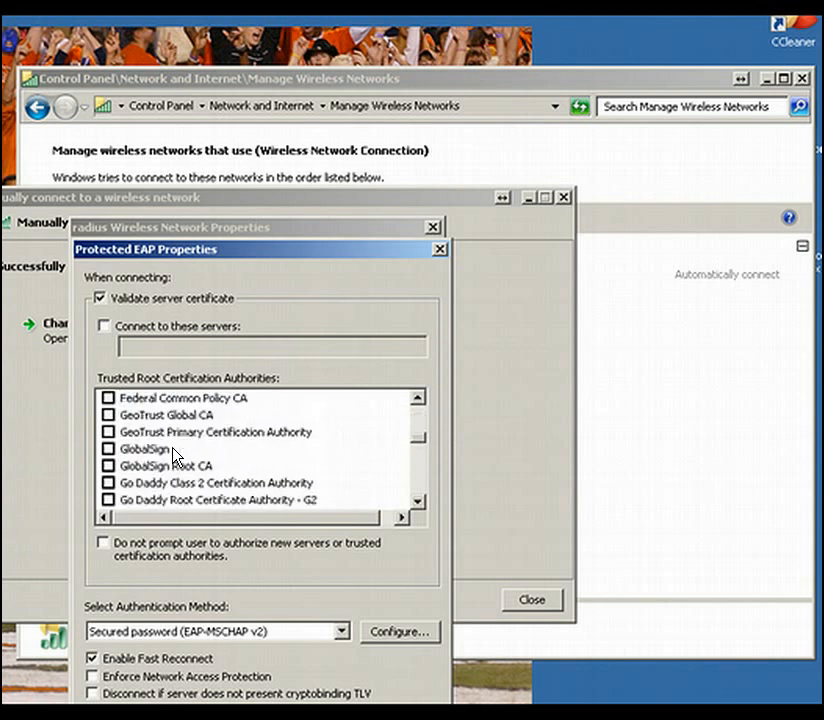
scroll(176, 452, "down", 2)
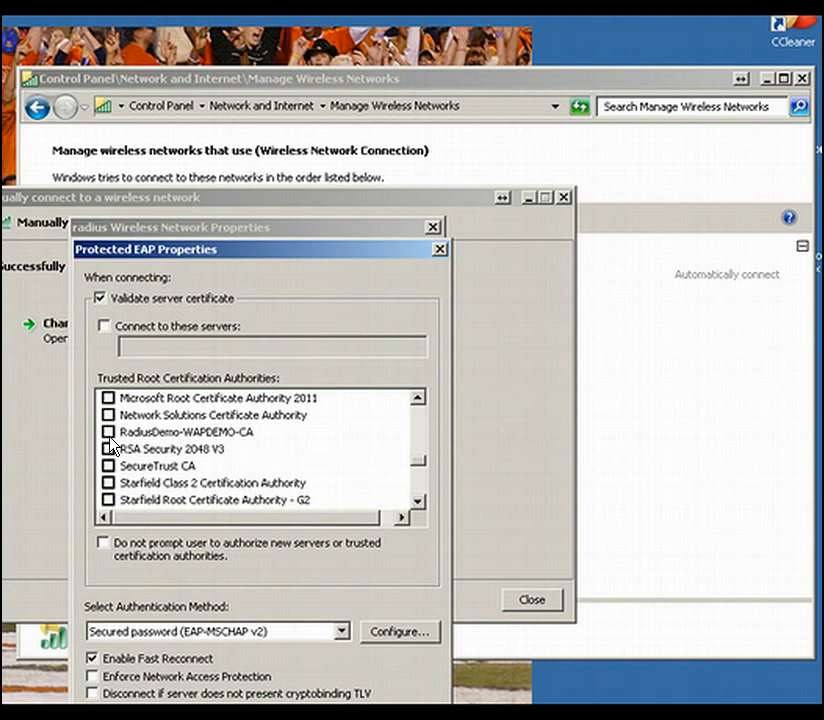
left_click(101, 299)
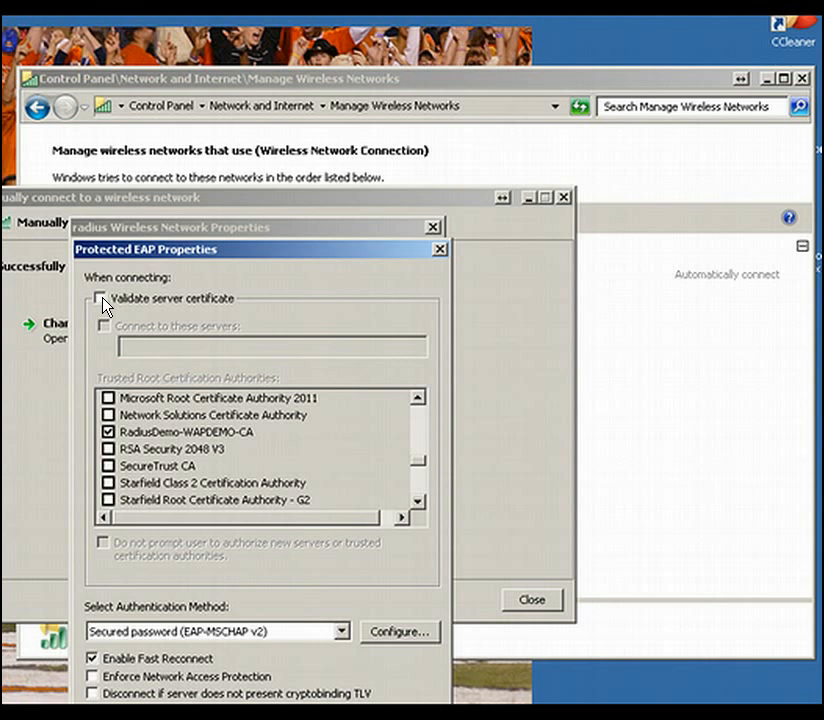
- Disable automatic use of the Windows logon name and password for EAP-MSCHAP v2, and accept the Protected EAP settings
left_click(384, 637)
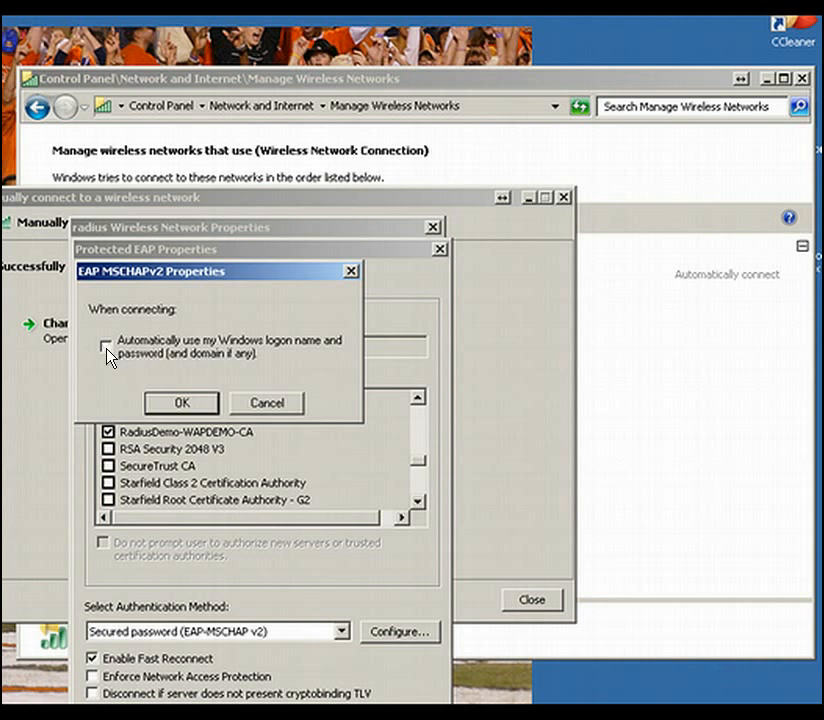
left_click(196, 410)
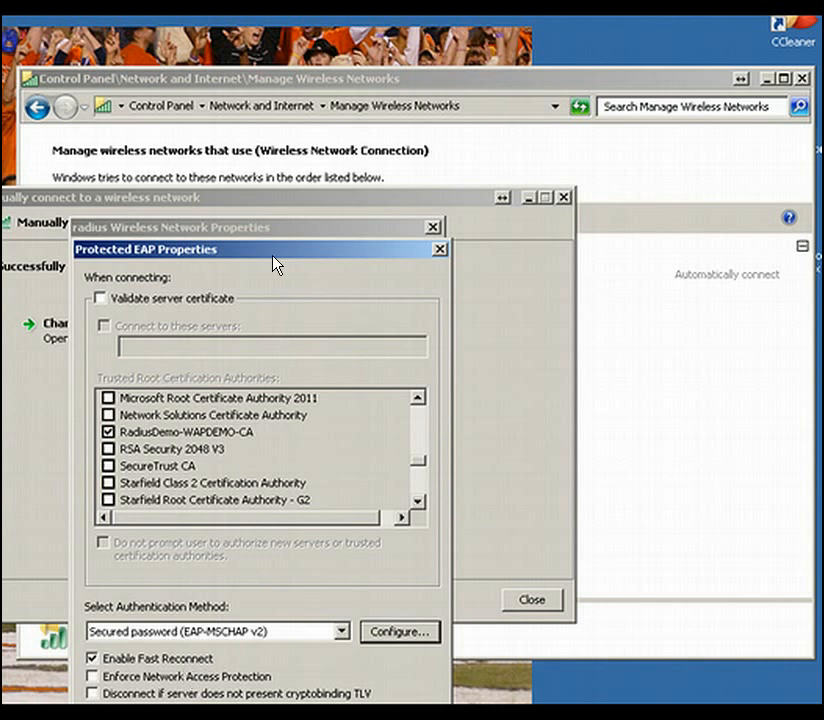
left_click_drag(277, 256, 280, 220)
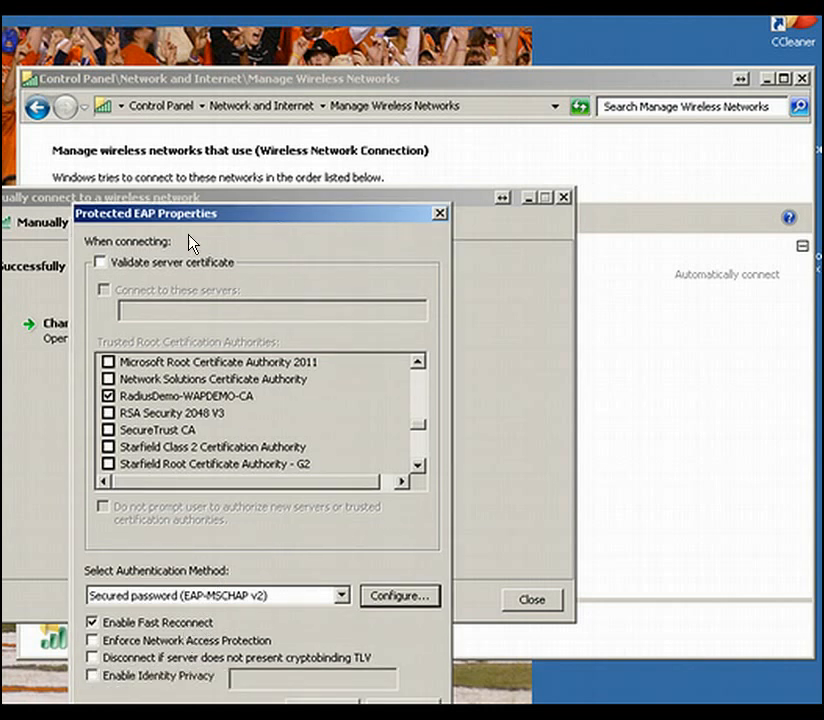
left_click_drag(229, 217, 230, 206)
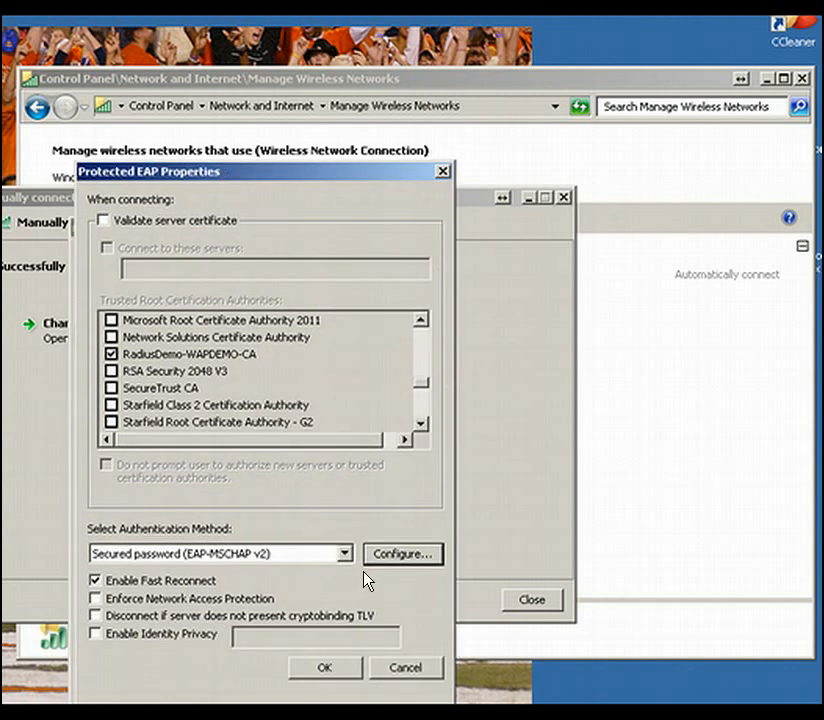
left_click(401, 553)
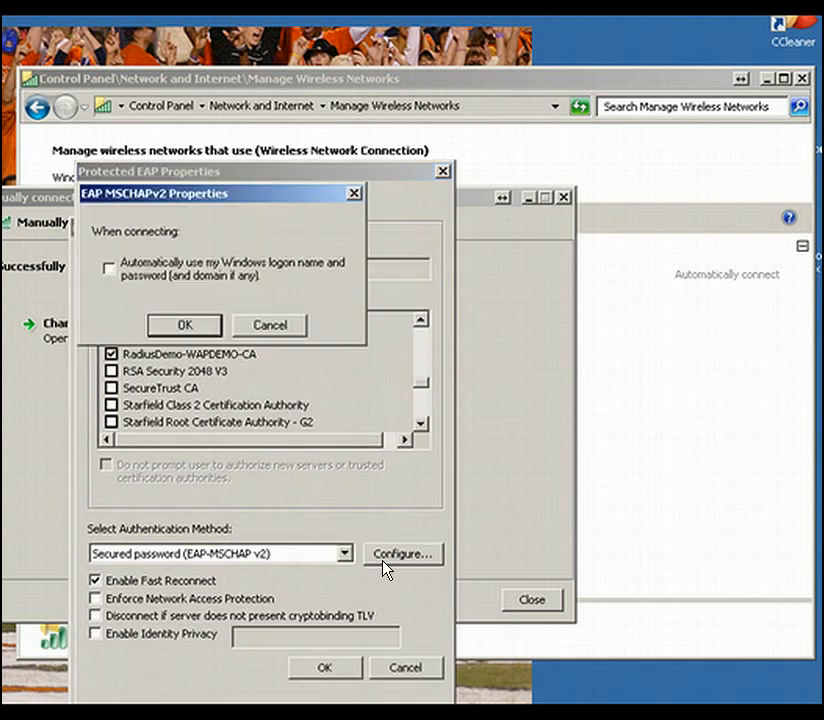
left_click(167, 330)
left_click(322, 673)
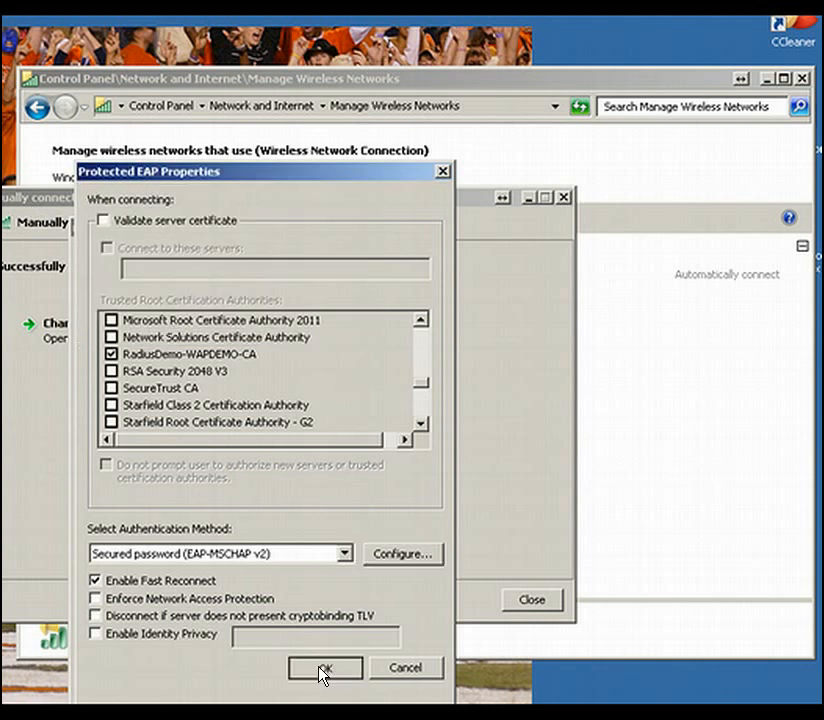
- Review the advanced 802.1X and 802.11 settings, save the radius network properties and close the wireless networks window
left_click(160, 570)
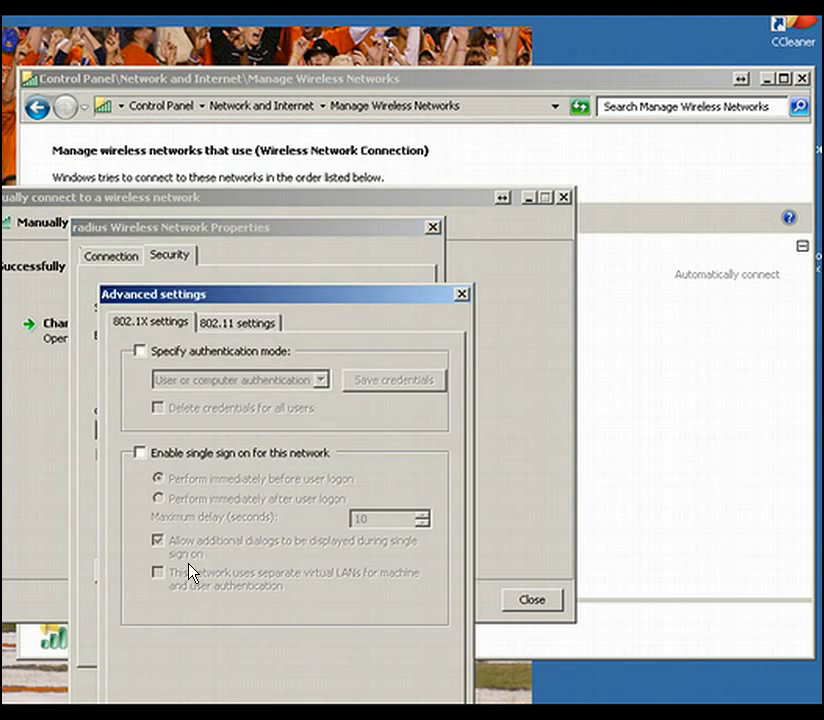
left_click(230, 323)
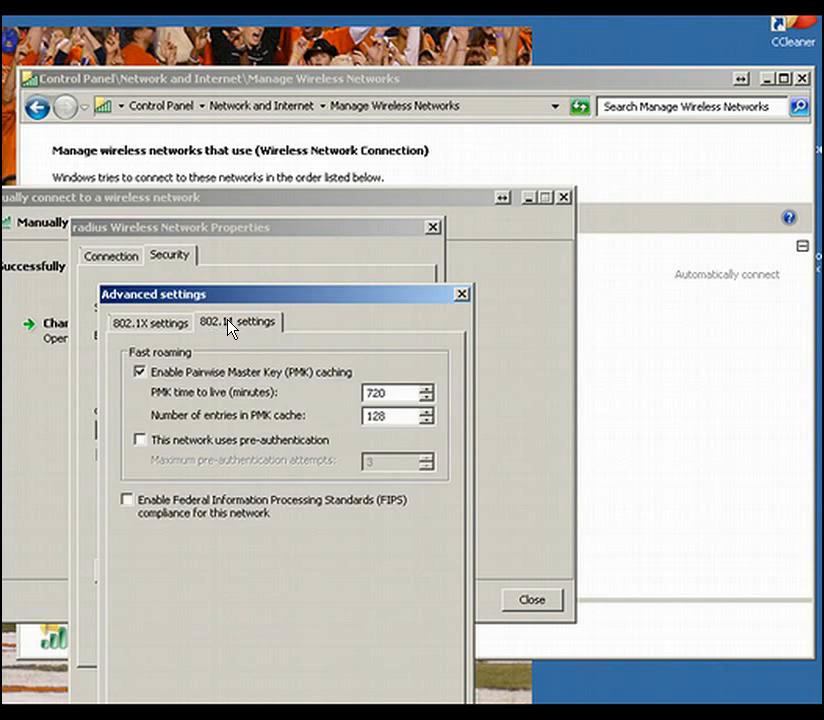
left_click(145, 323)
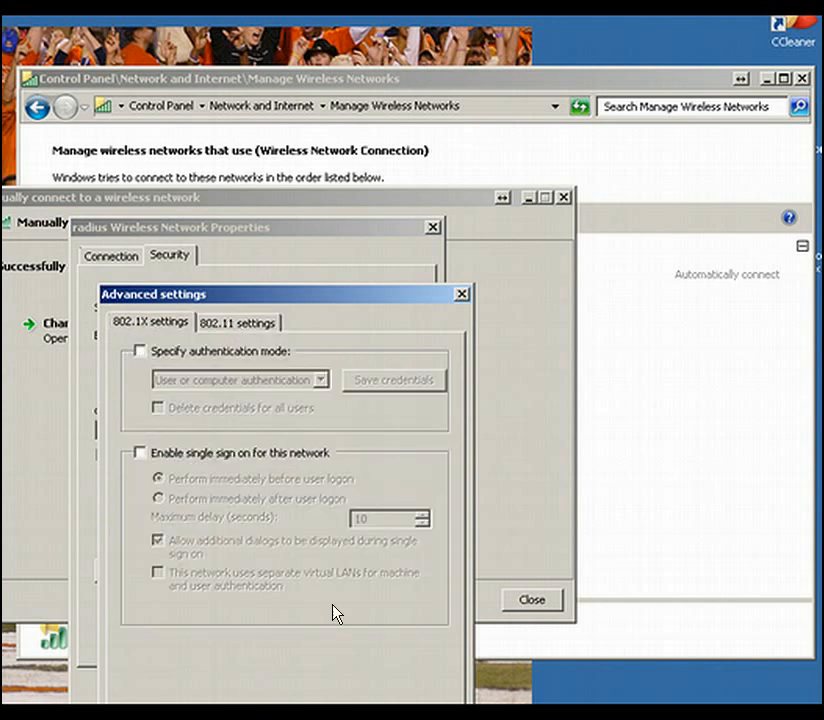
left_click(347, 717)
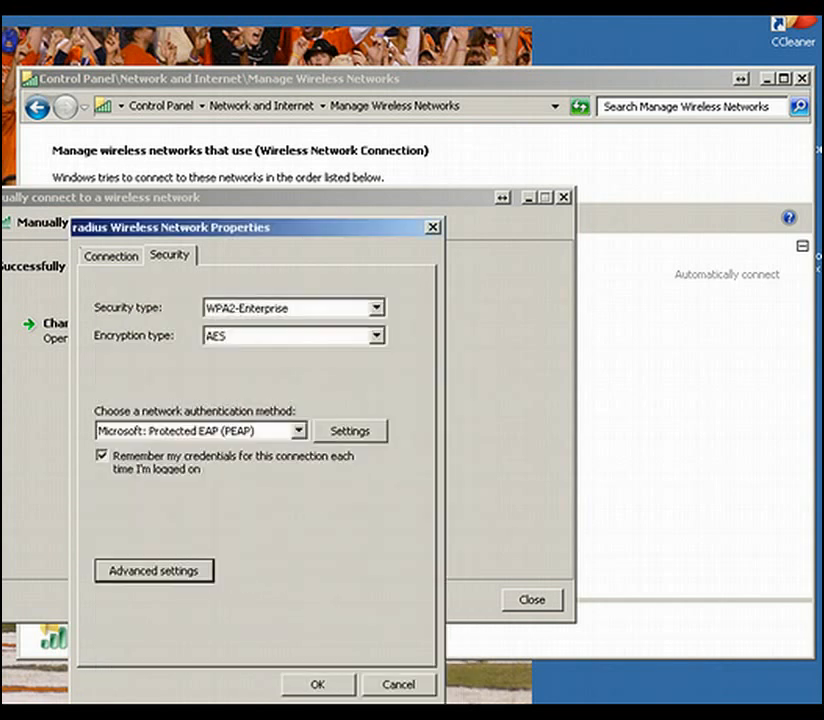
left_click(328, 688)
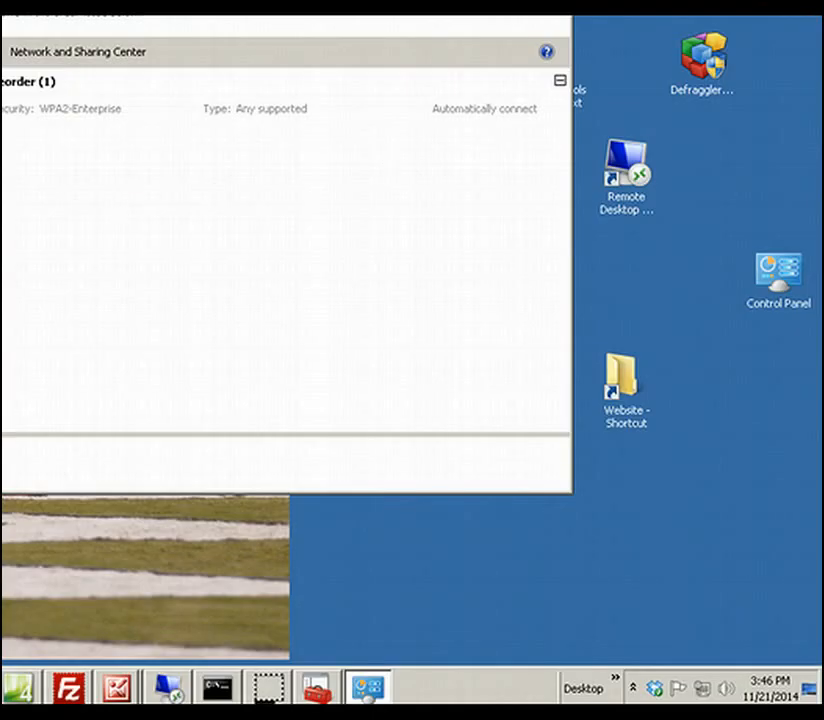
left_click(526, 4)
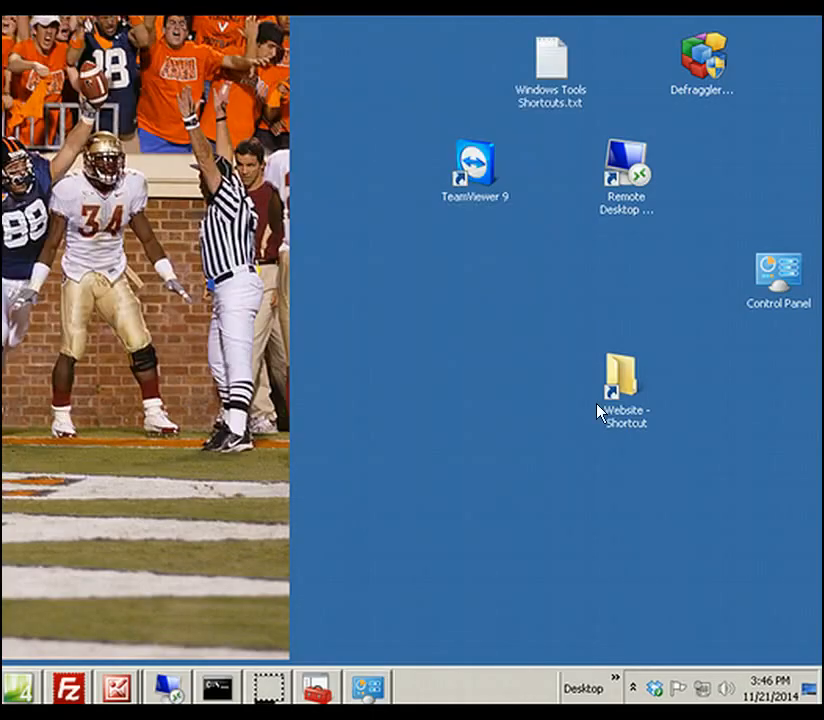
- Try twice to connect to the radius wireless network and dismiss the connection dialog
left_click(699, 690)
left_click(583, 484)
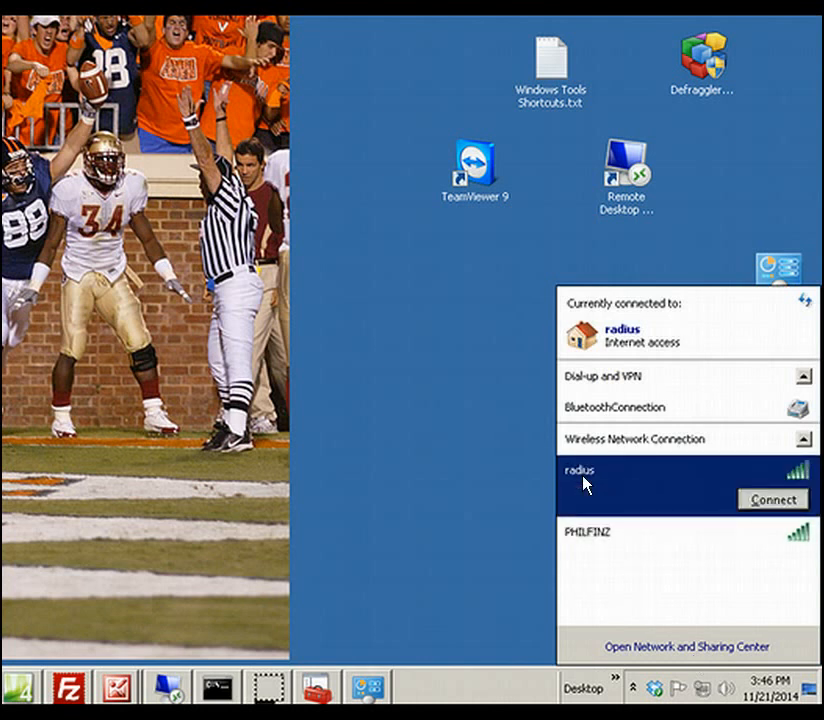
left_click(752, 500)
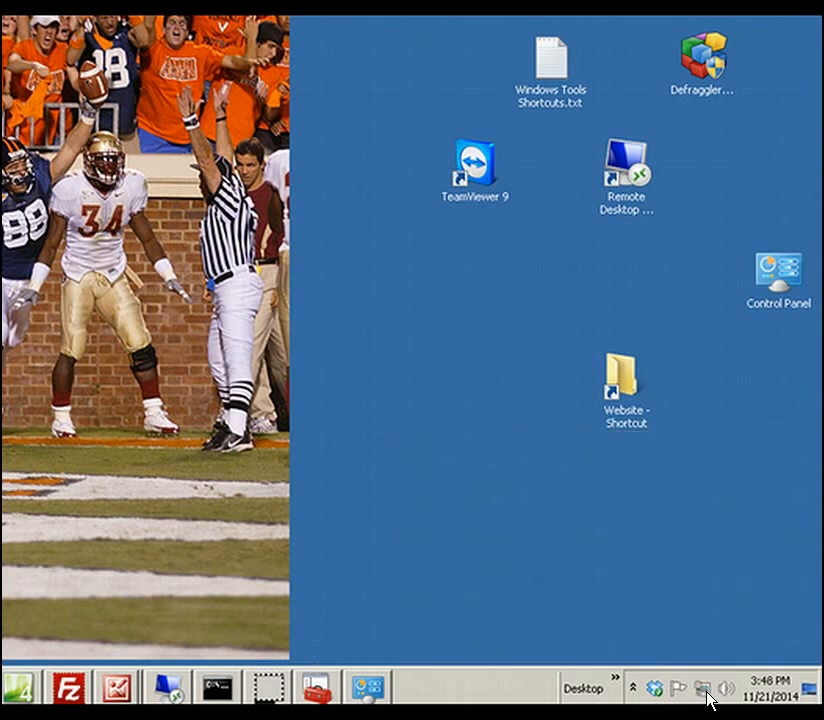
left_click(706, 692)
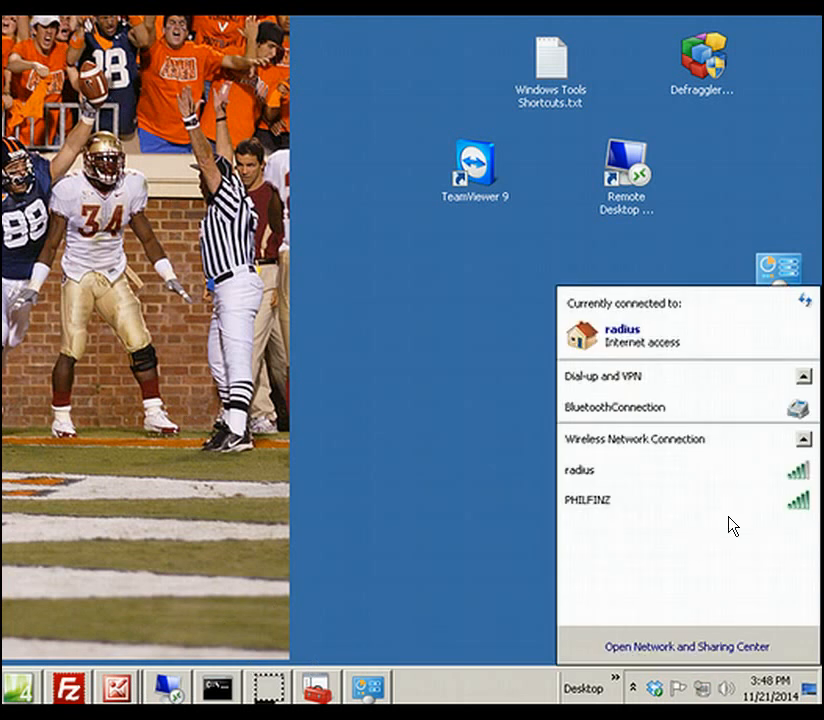
left_click(592, 484)
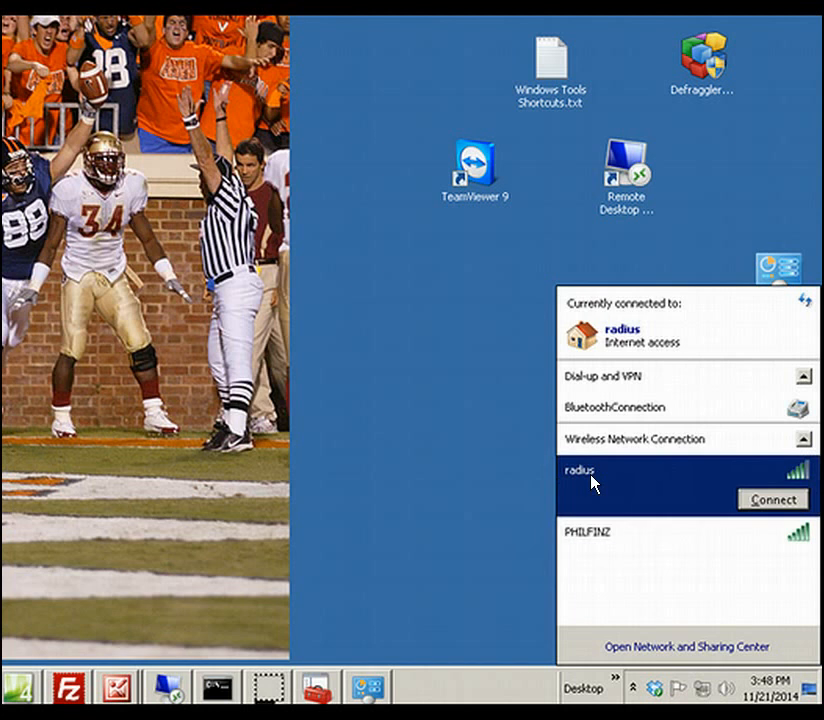
left_click(750, 497)
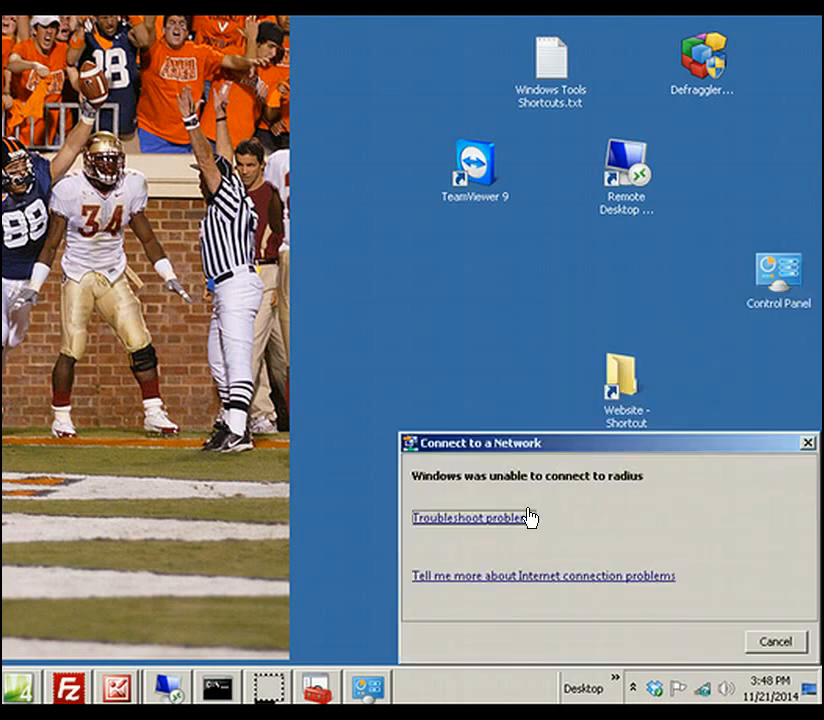
left_click(771, 646)
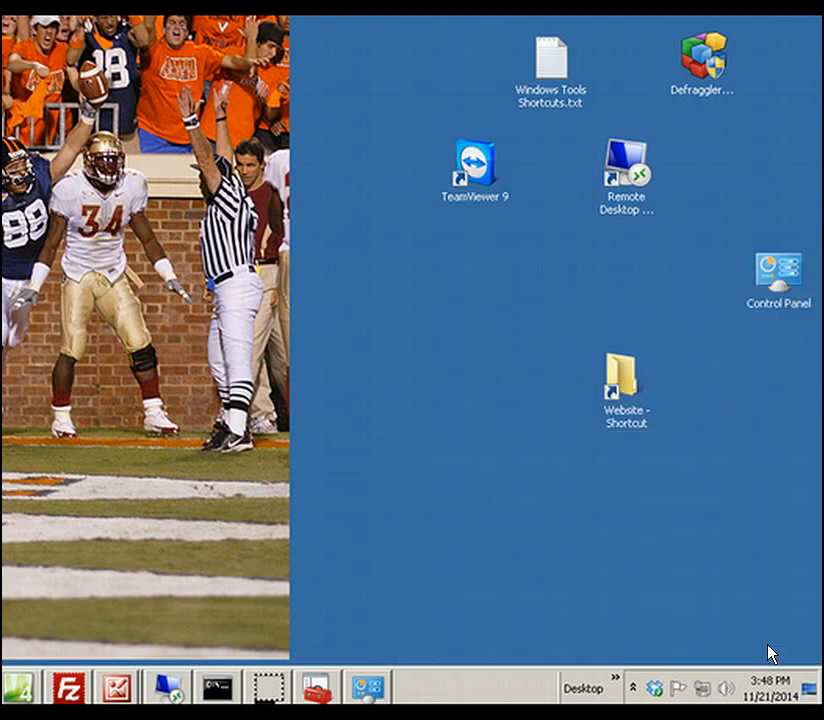
- Start a new connection to the radius wireless network from the list of available networks
left_click(702, 690)
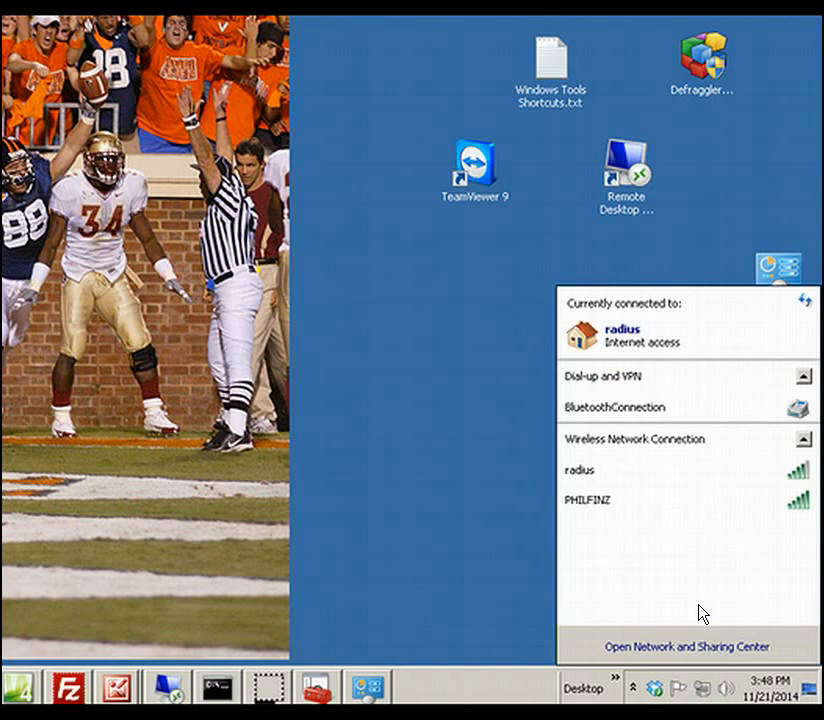
left_click(590, 484)
left_click(770, 500)
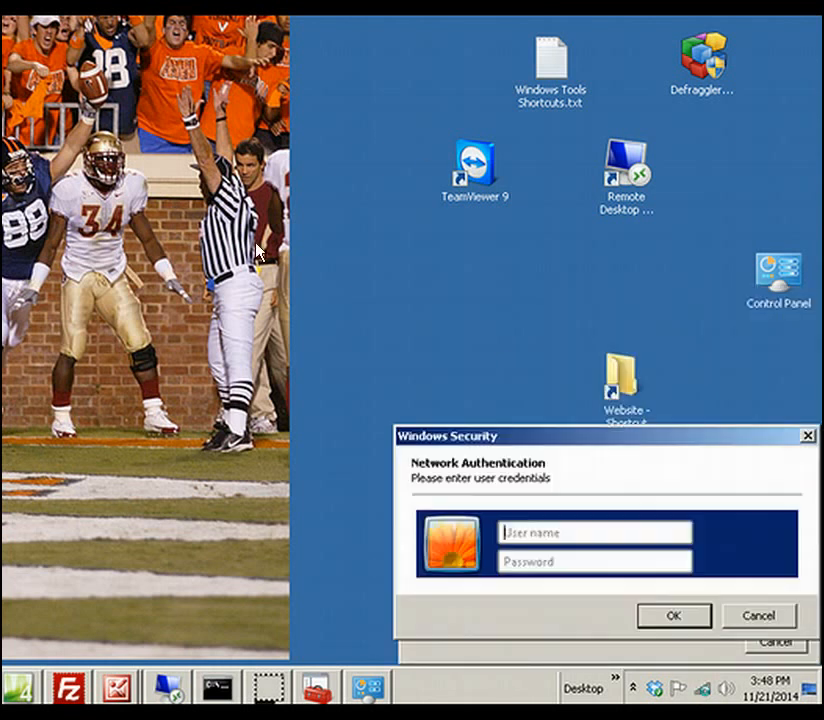
- Submit the domain account's user name and password for network authentication, and check the radius network's connection status
left_click(576, 532)
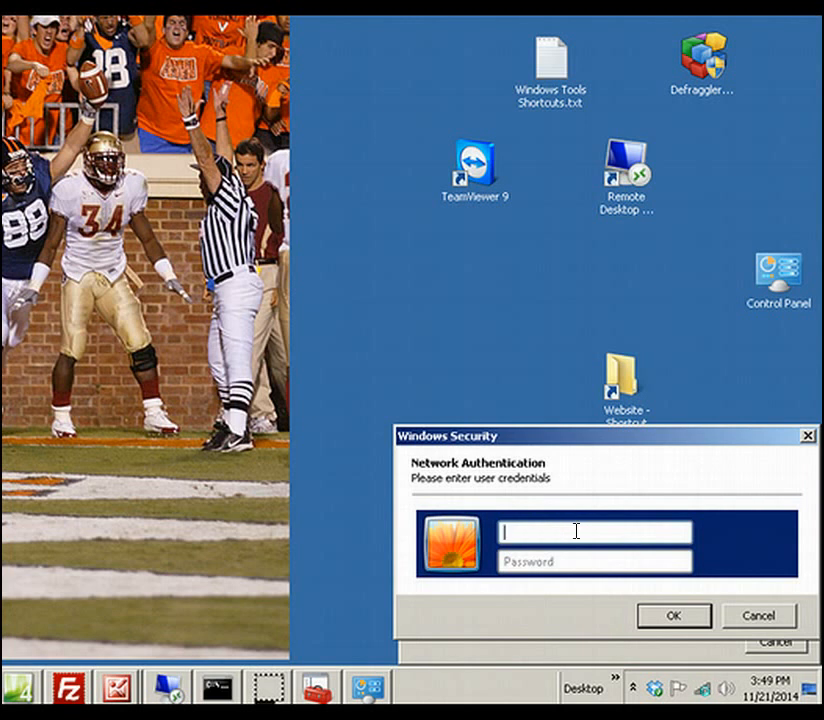
key("Tab")
type("••••••••••")
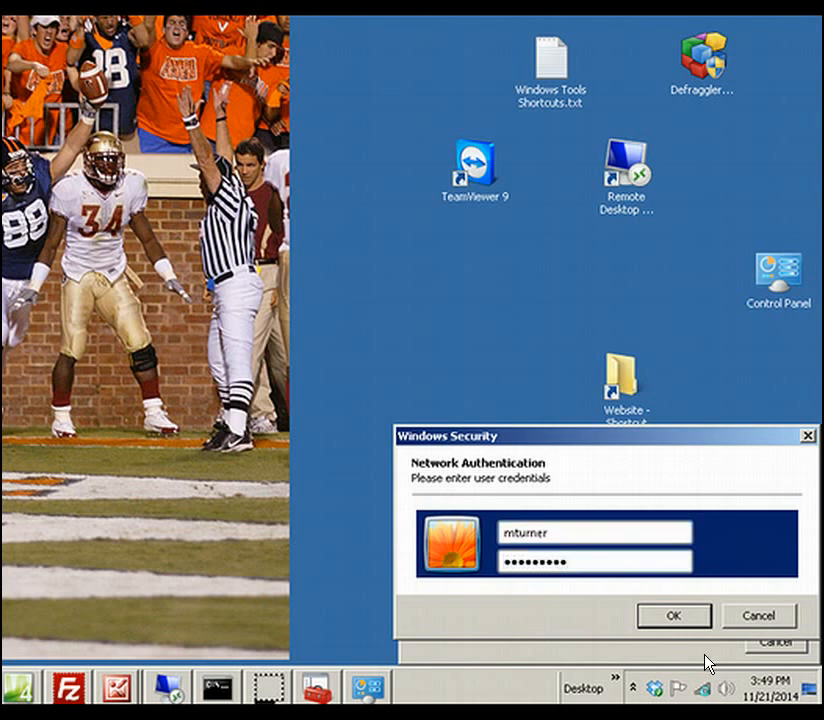
left_click(674, 616)
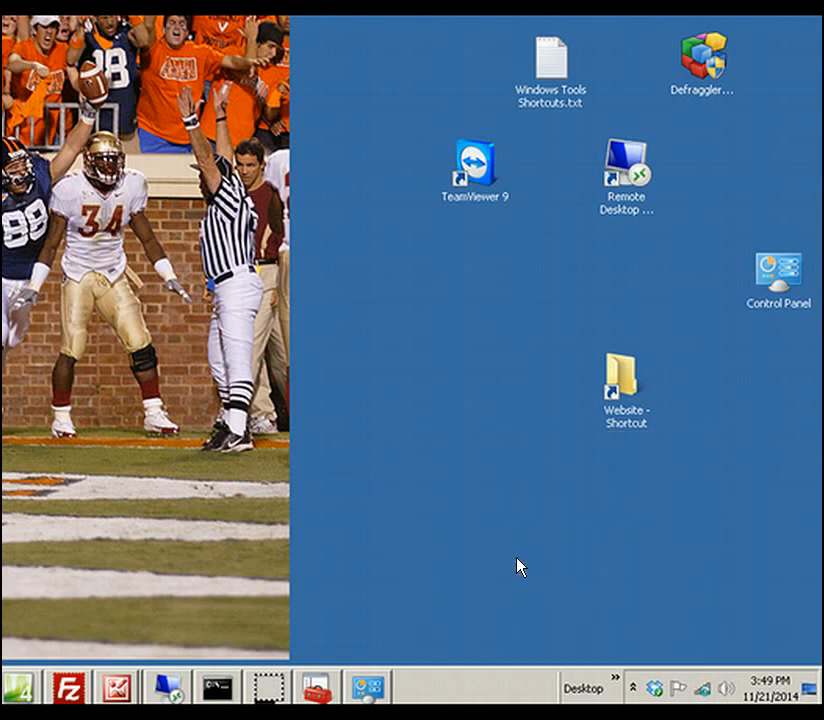
left_click(698, 683)
left_click(700, 697)
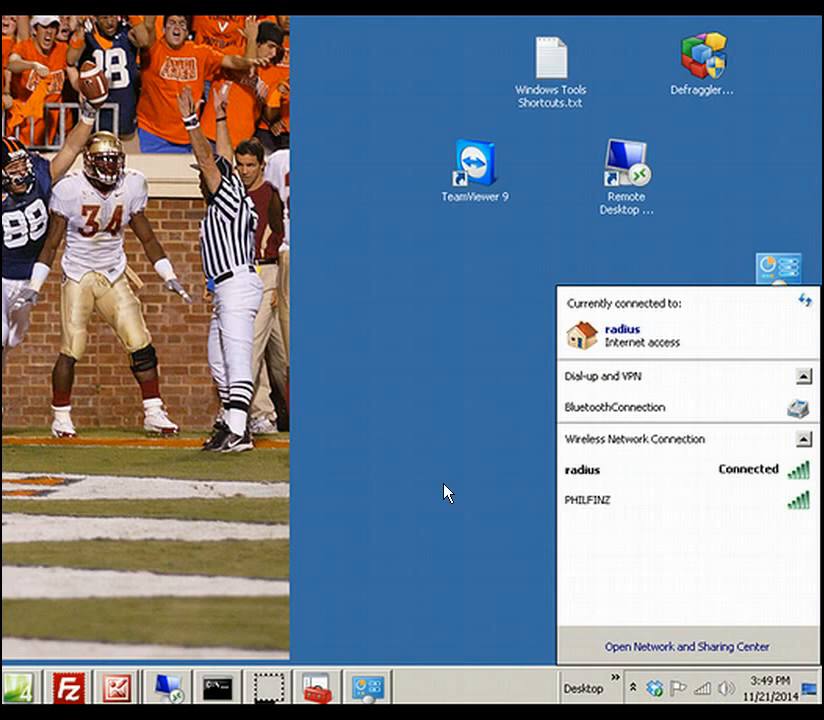